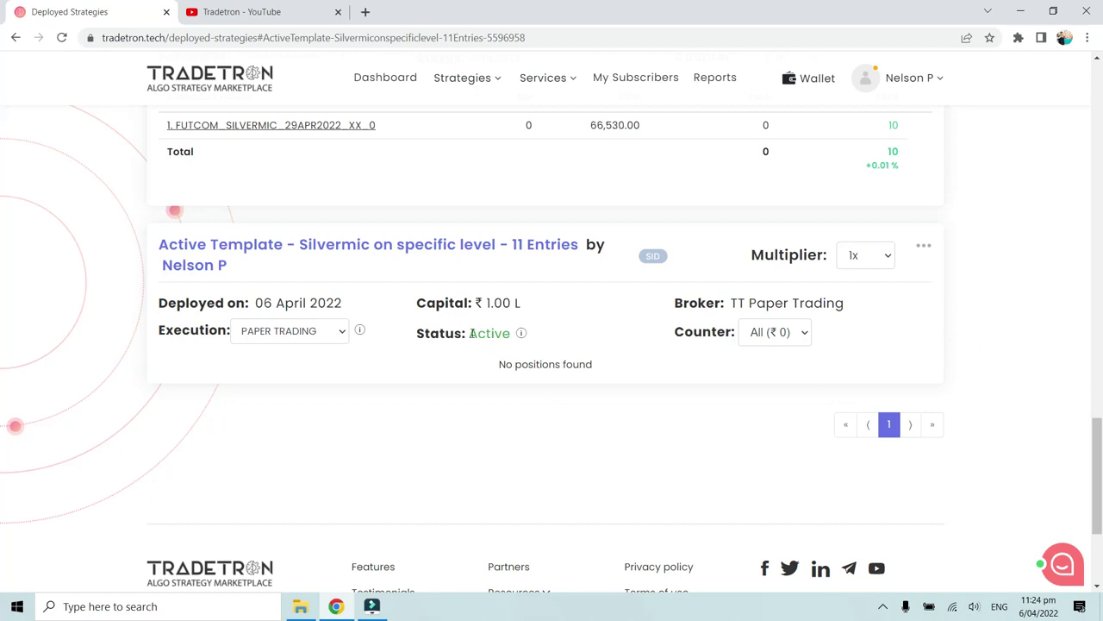
- Read the status explanation for the active "Active Template - Silvermic on specific level - 11 Entries" strategy
drag(468, 333, 508, 333)
click(508, 333)
scroll(533, 396, up, 1)
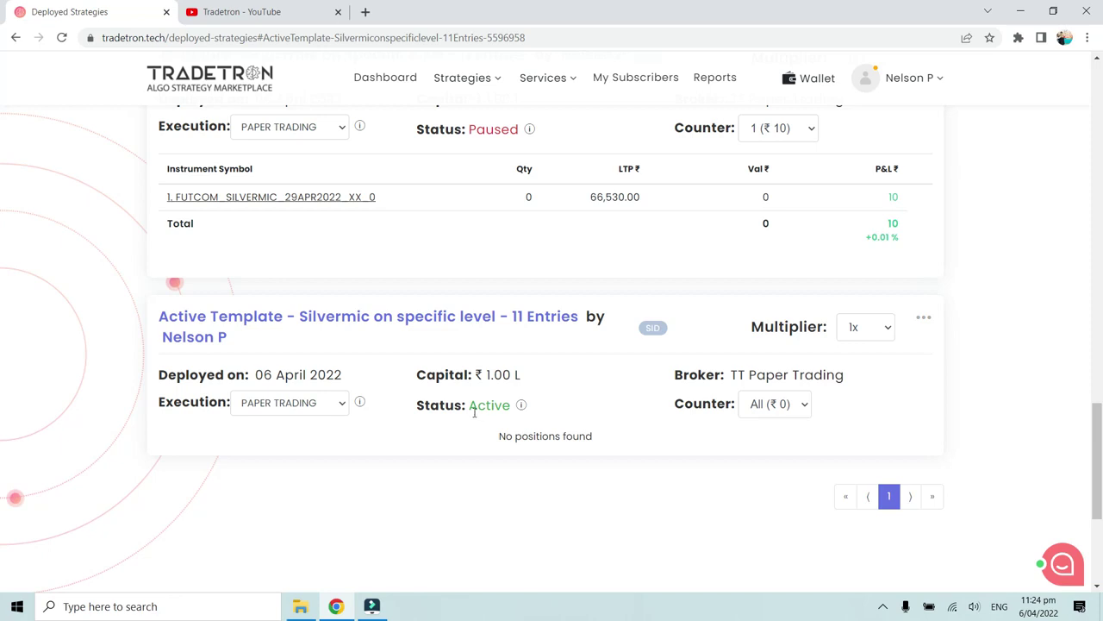
click(521, 405)
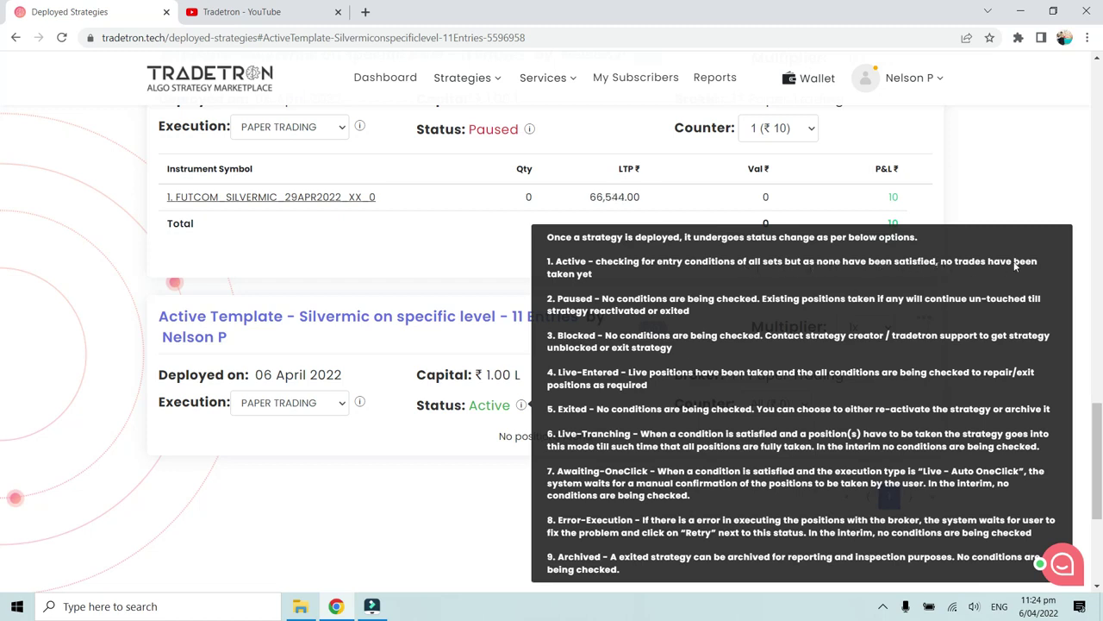
click(505, 408)
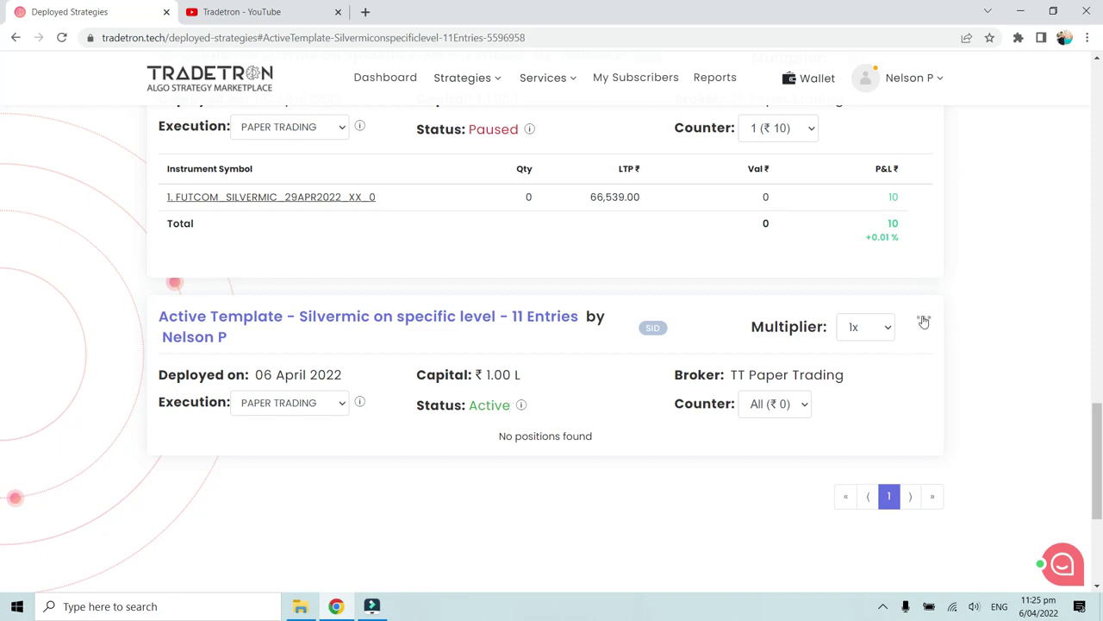
- Examine the actions available for the active Silvermic 11 Entries strategy without choosing any
click(923, 321)
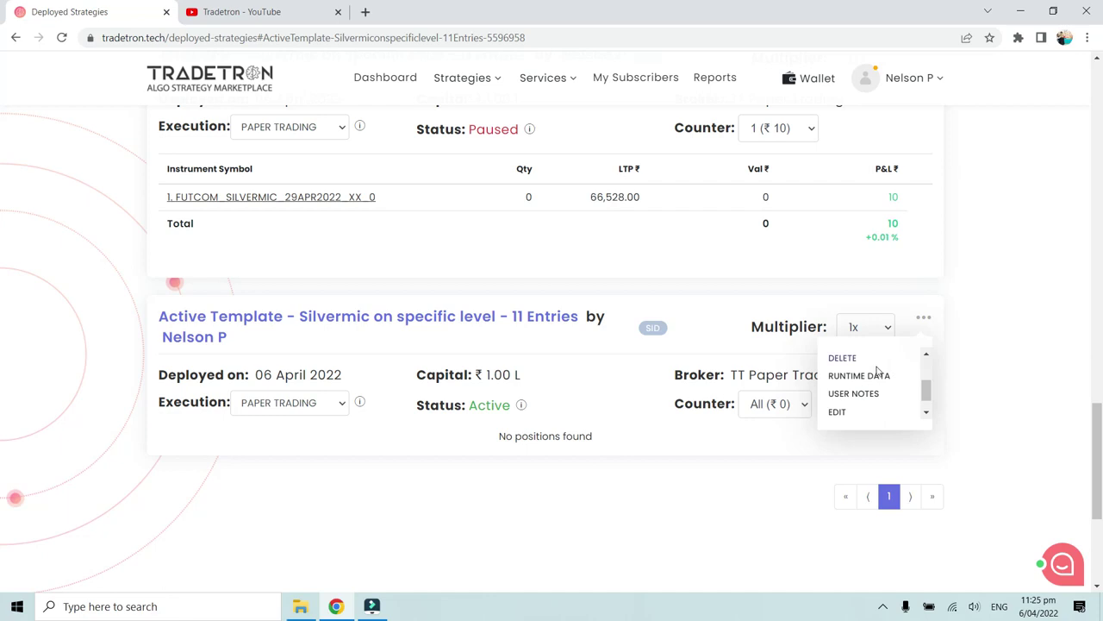
scroll(877, 380, up, 3)
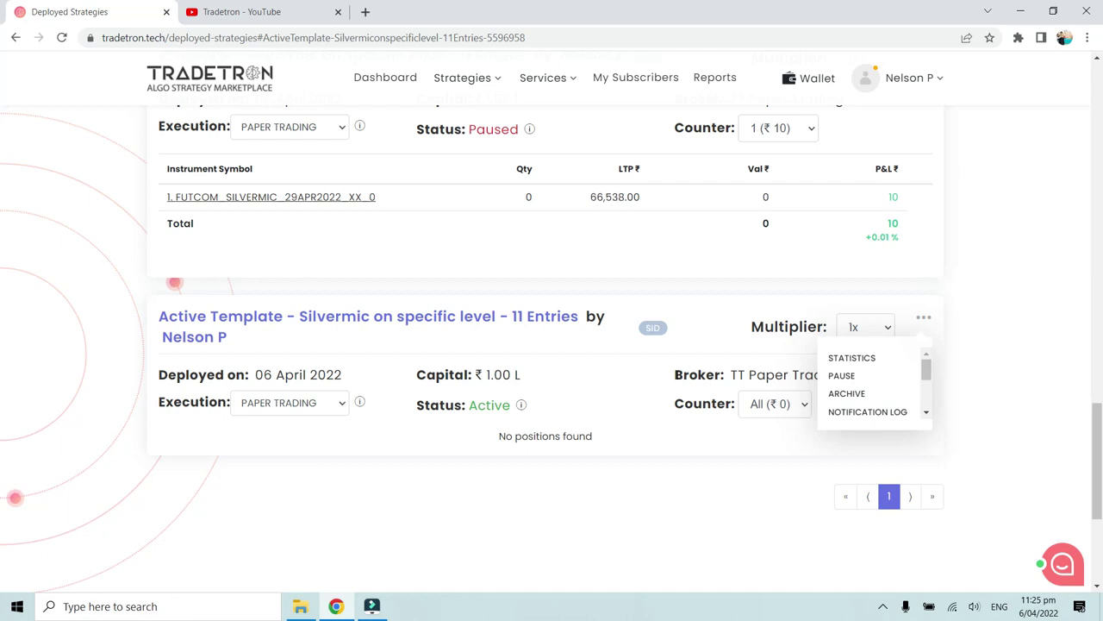
scroll(896, 387, down, 3)
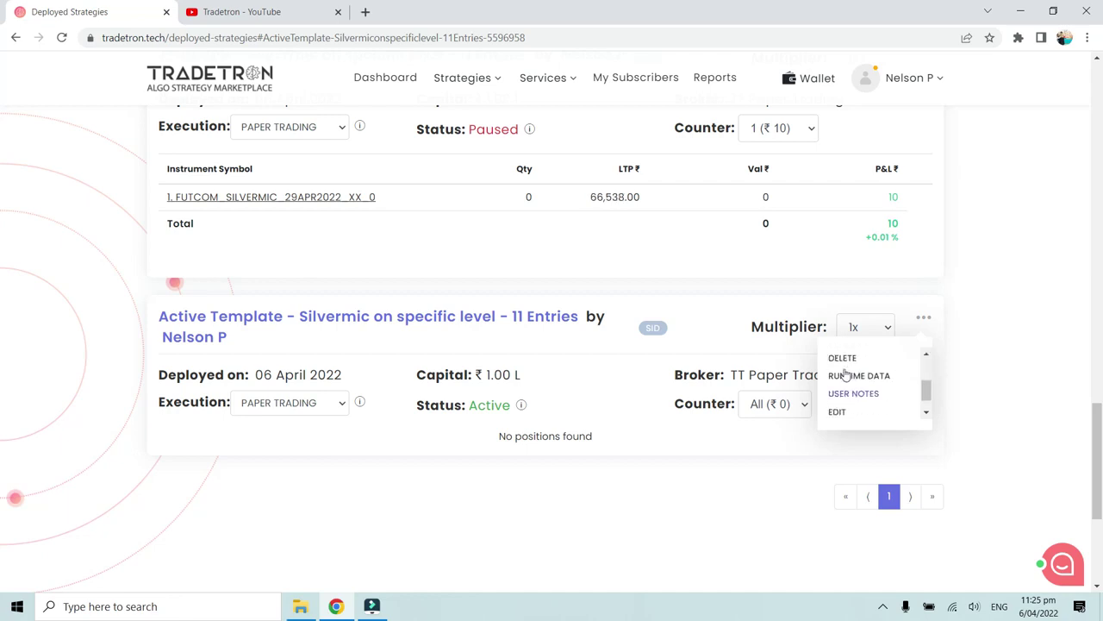
click(655, 371)
mouse_move(654, 331)
click(705, 374)
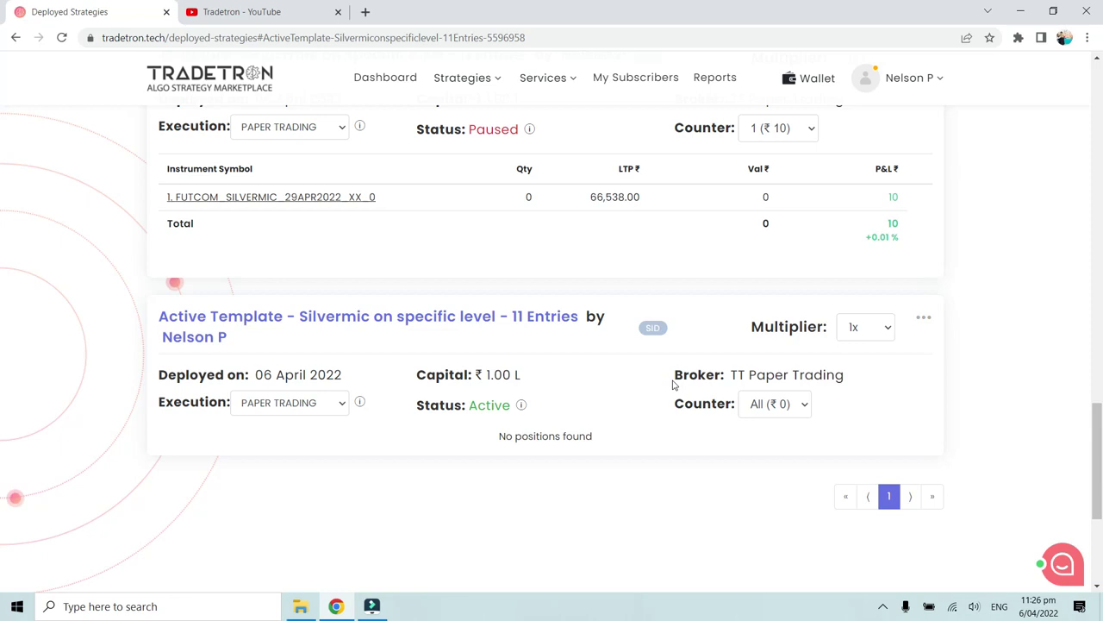
click(622, 394)
- Check the status explanation and the available actions of the paused "Template - Silvermic on specific level - 11 Entries" strategy
scroll(591, 388, up, 3)
scroll(590, 387, down, 1)
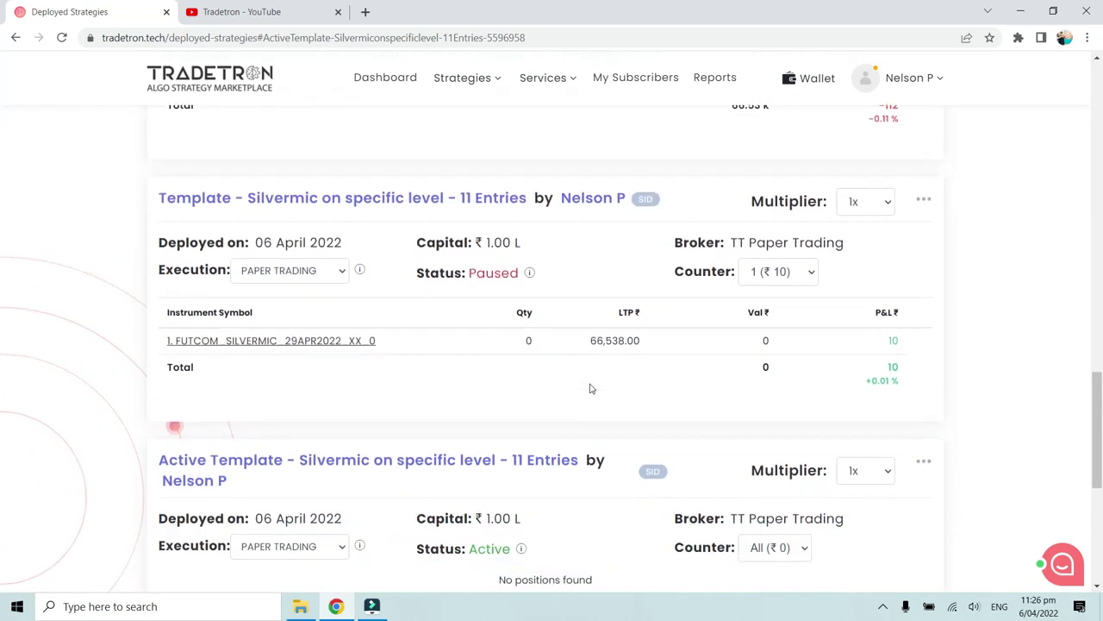
click(530, 274)
click(924, 203)
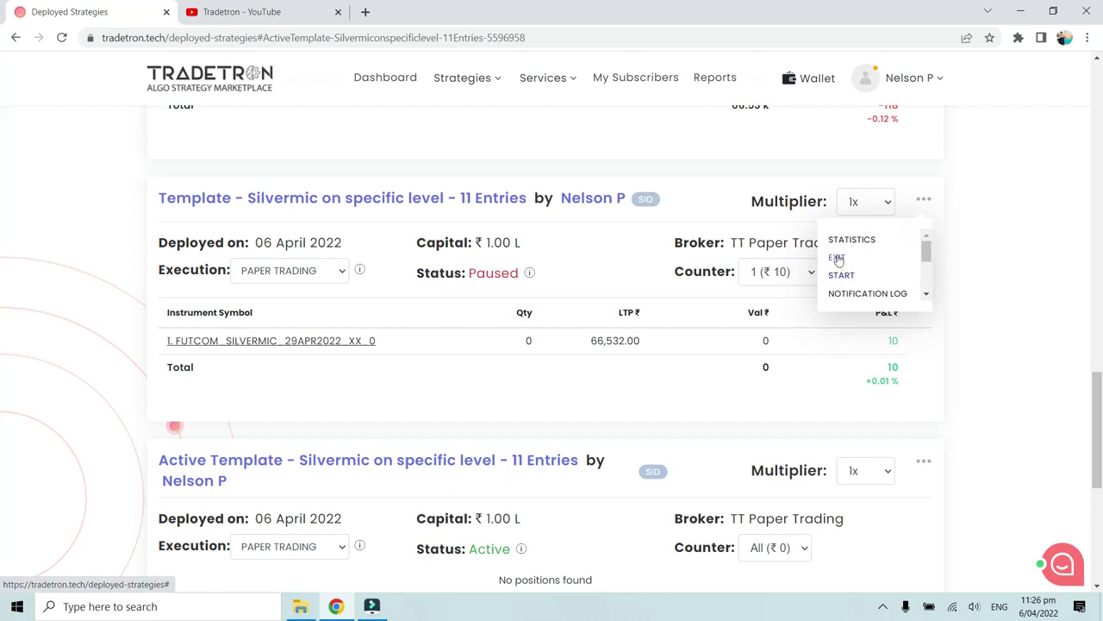
click(613, 265)
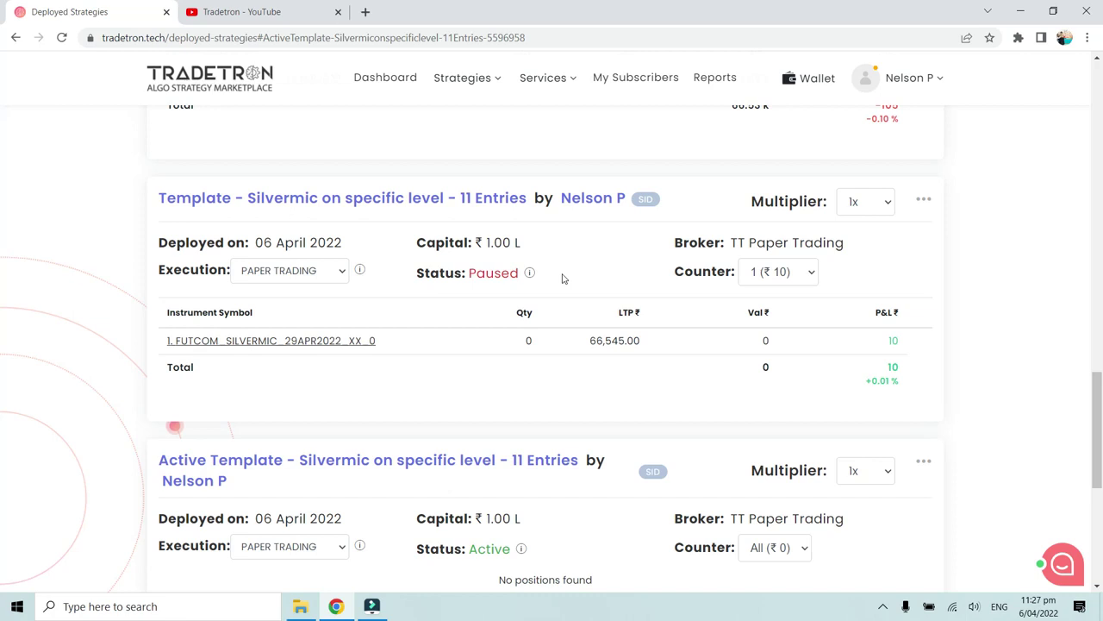
- Look through the full list of actions for the paused 11 Entries strategy, including Exit and Start, without choosing any
click(924, 200)
click(864, 264)
click(930, 201)
scroll(881, 276, down, 1)
scroll(880, 277, down, 2)
scroll(878, 259, up, 3)
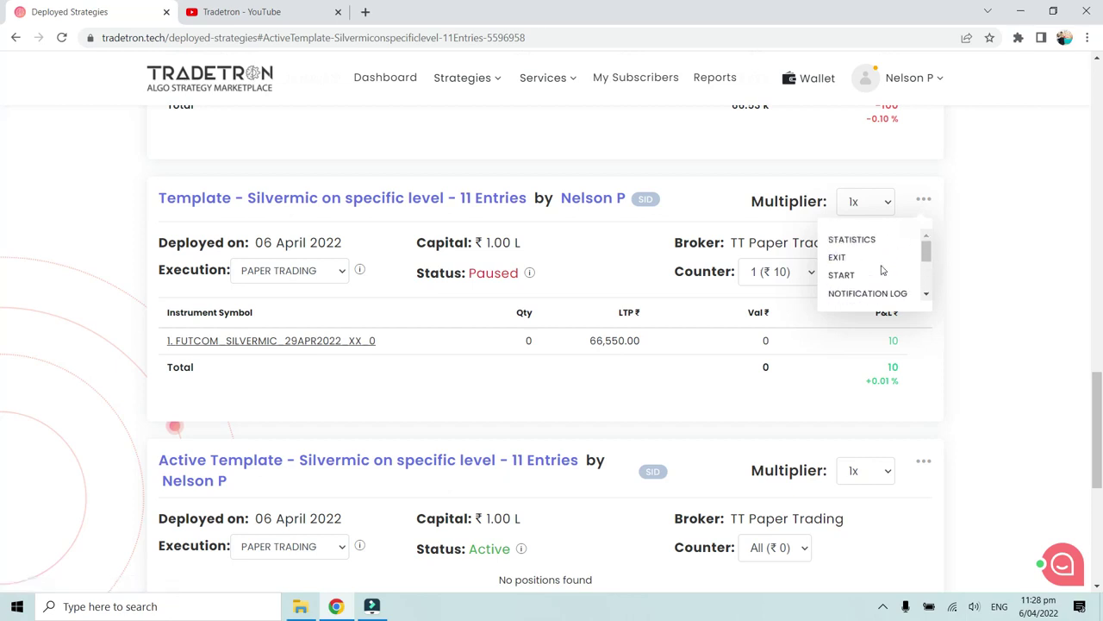
click(750, 321)
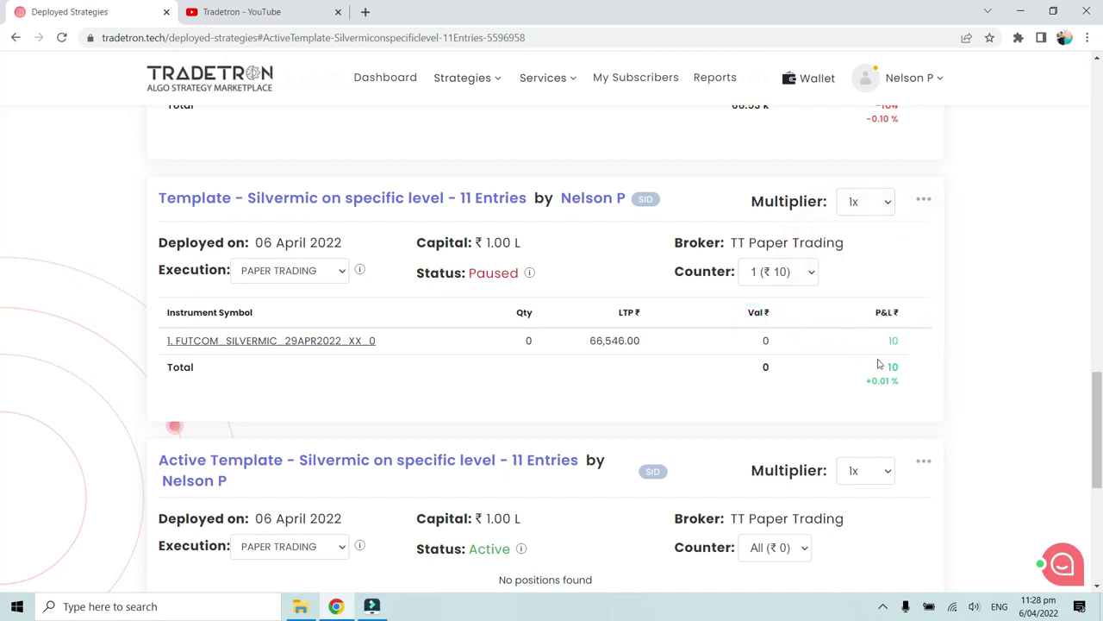
click(924, 200)
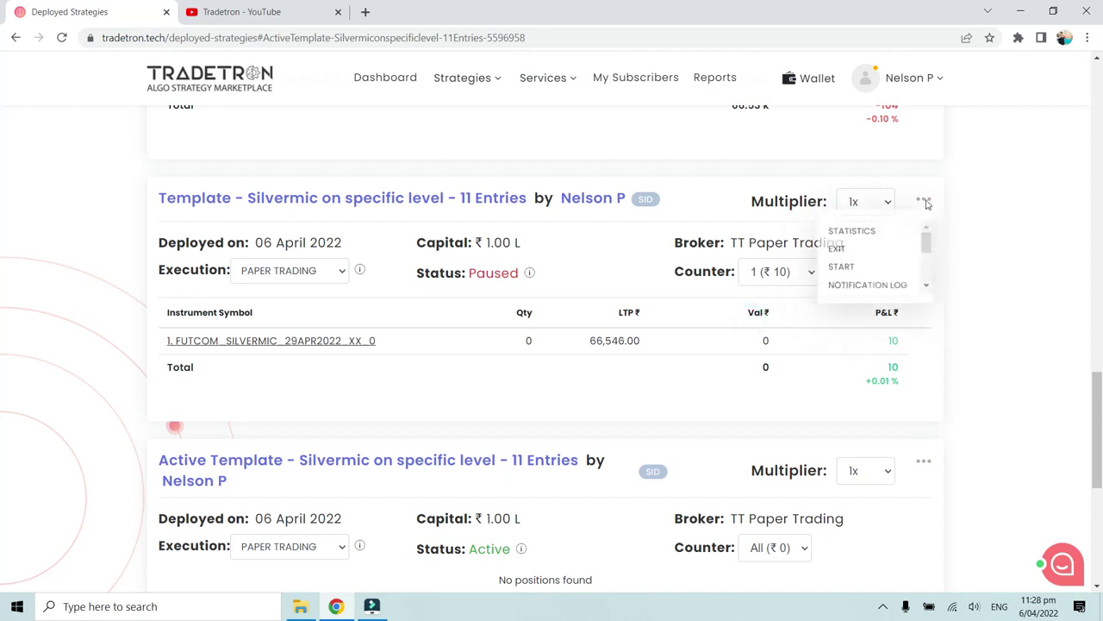
scroll(905, 253, down, 1)
scroll(905, 253, up, 1)
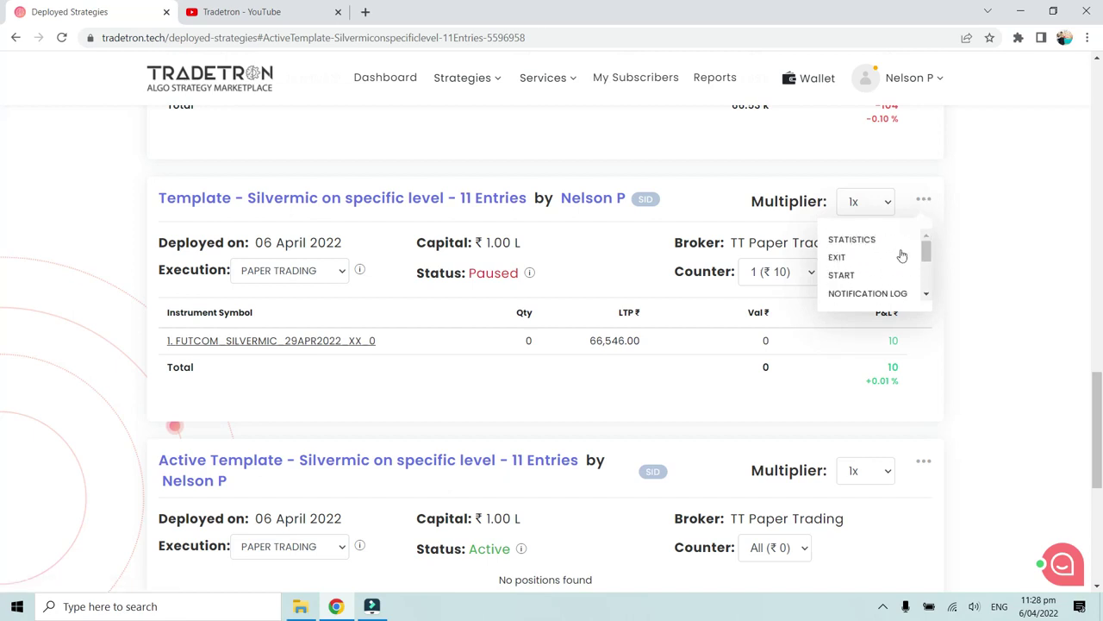
click(617, 255)
- Find the blocked "Template - Silvermic on specific level" strategy and check its status explanation
scroll(617, 256, up, 1)
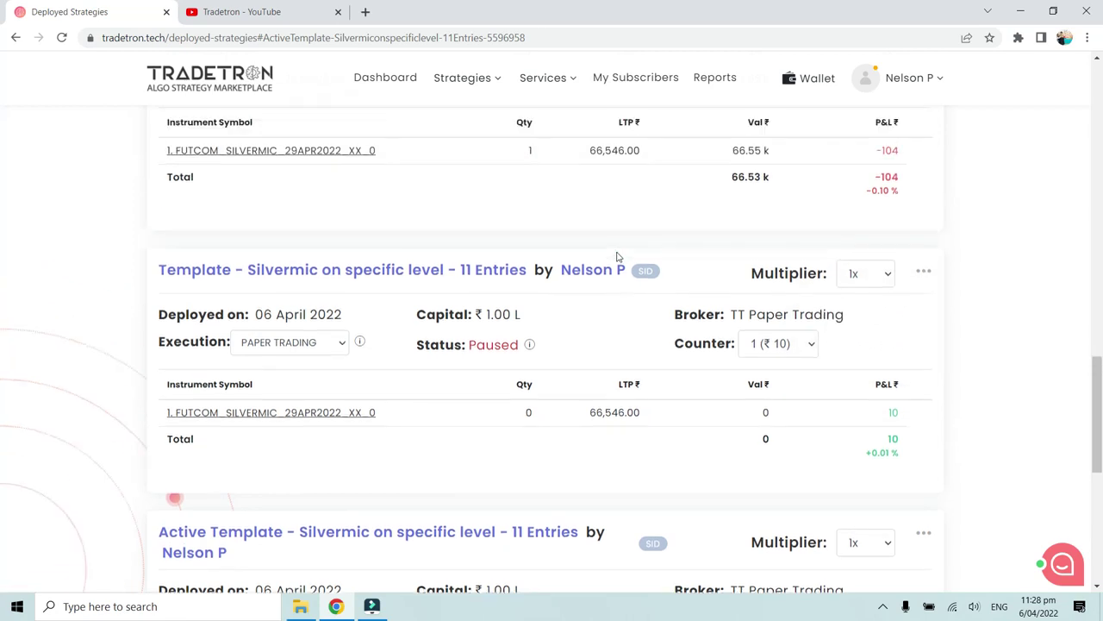
scroll(618, 256, up, 1)
scroll(617, 256, up, 2)
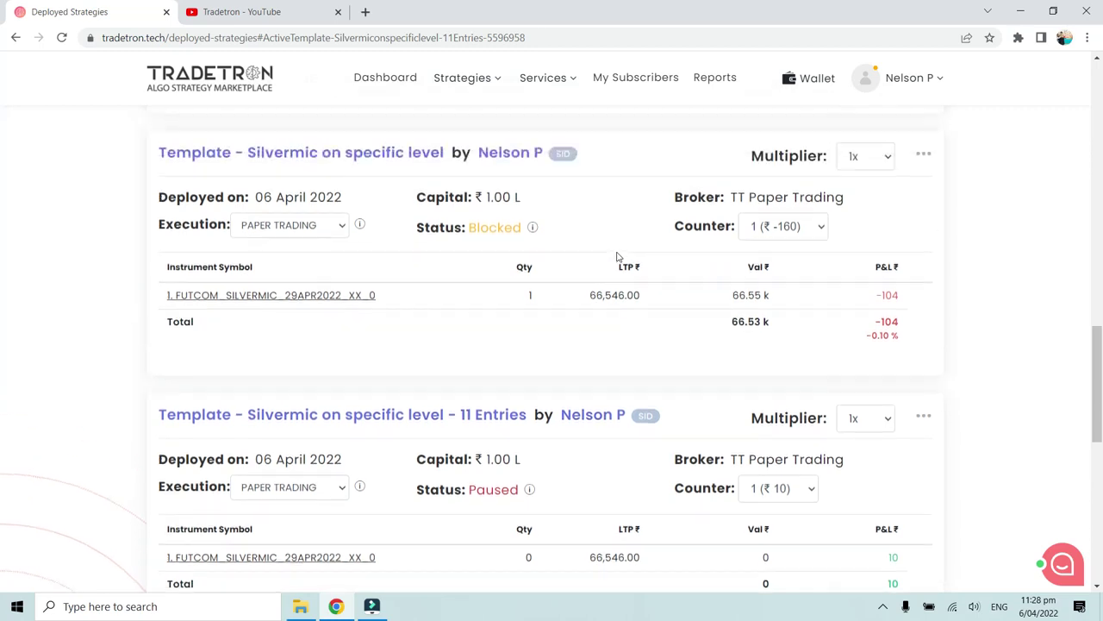
click(533, 297)
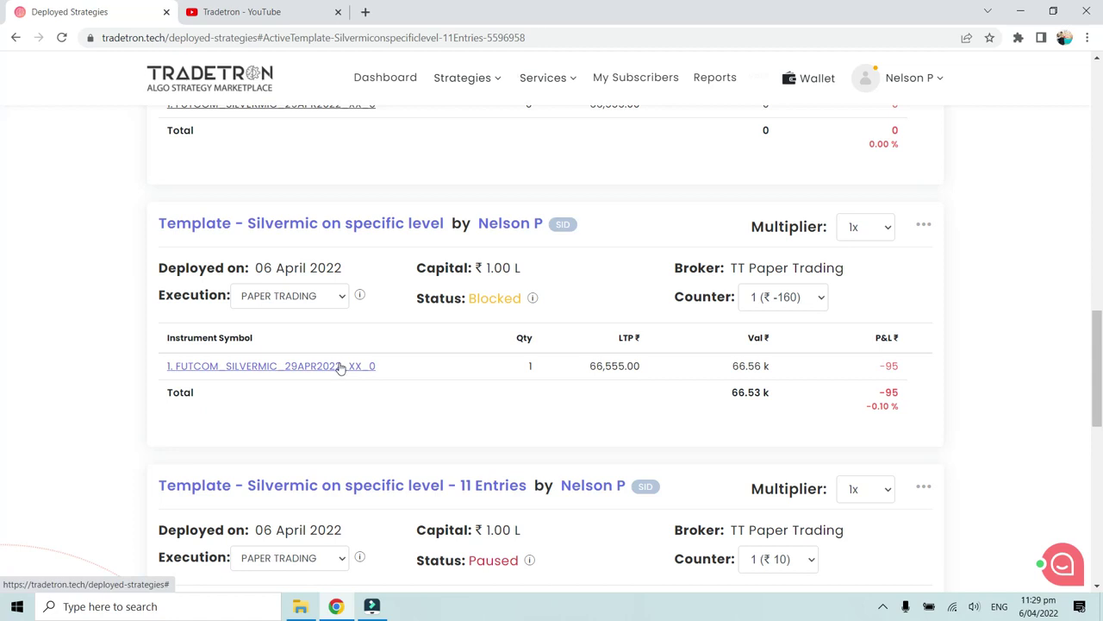
- Review the entry and exit positions of FUTCOM_SILVERMIC_29APR2022_XX_0 in the blocked strategy and close the list
click(340, 366)
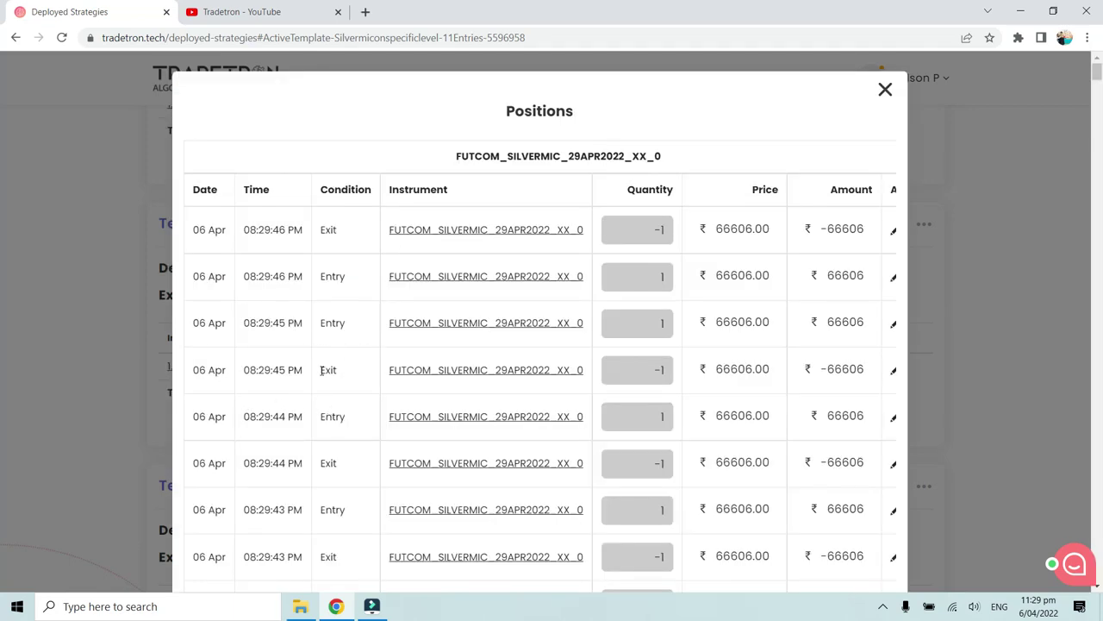
scroll(320, 375, down, 6)
scroll(322, 373, down, 3)
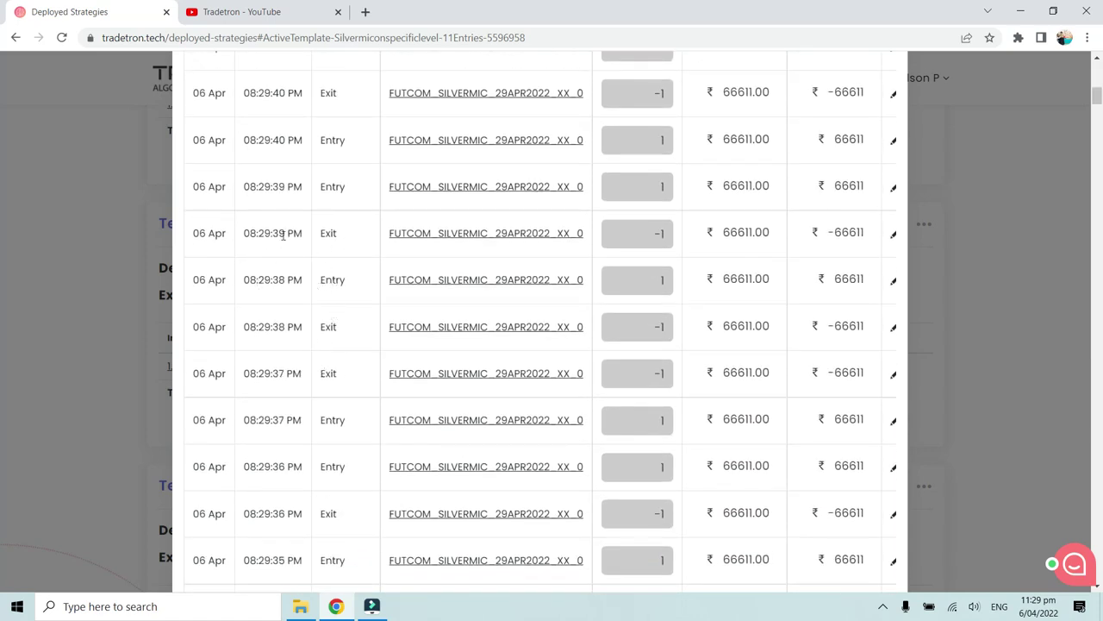
scroll(340, 345, down, 1)
scroll(342, 345, up, 10)
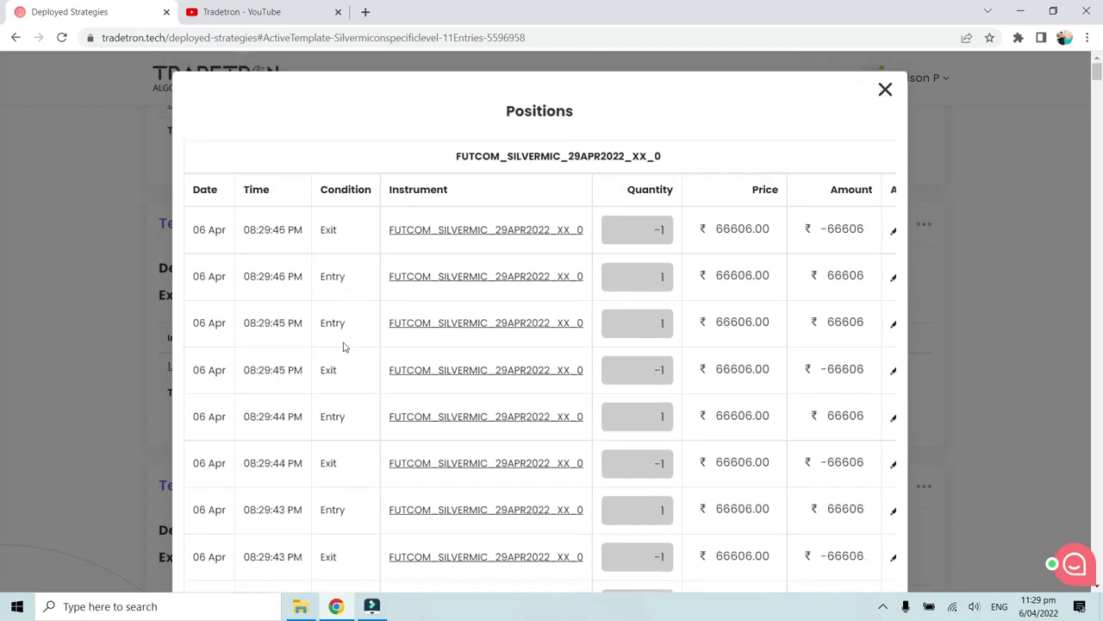
click(886, 90)
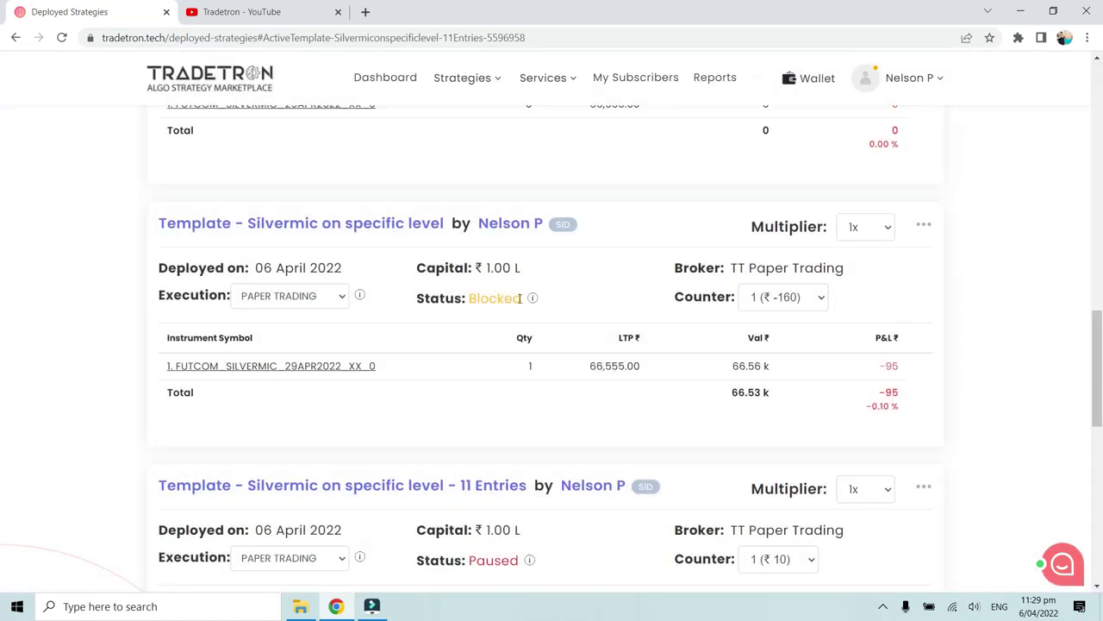
click(594, 301)
click(562, 299)
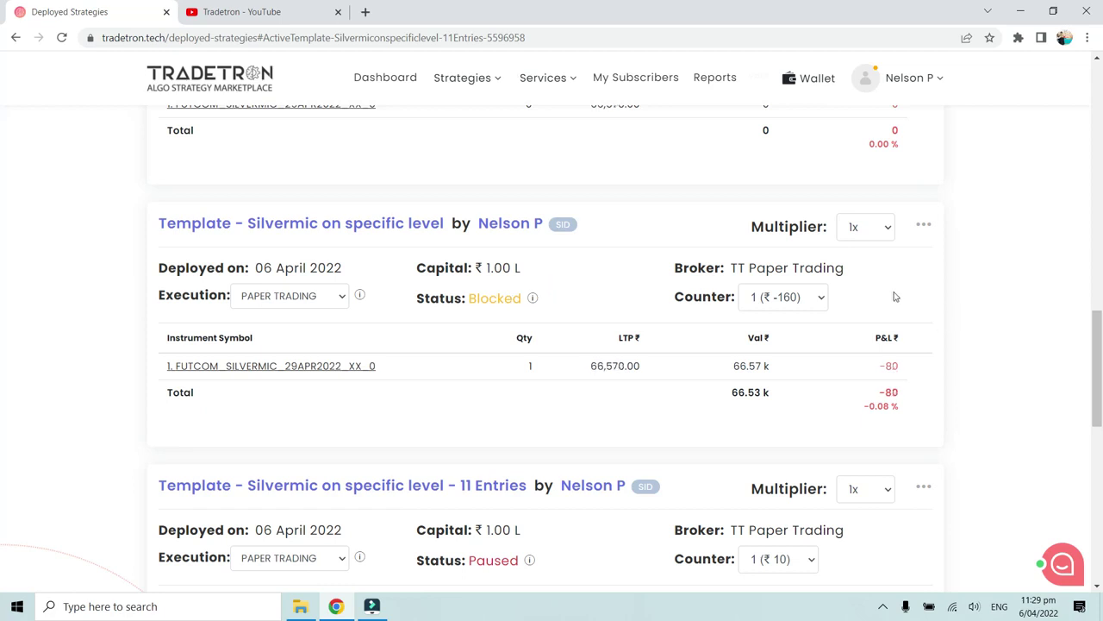
- Examine which actions remain available for the blocked Silvermic strategy without choosing any
click(923, 225)
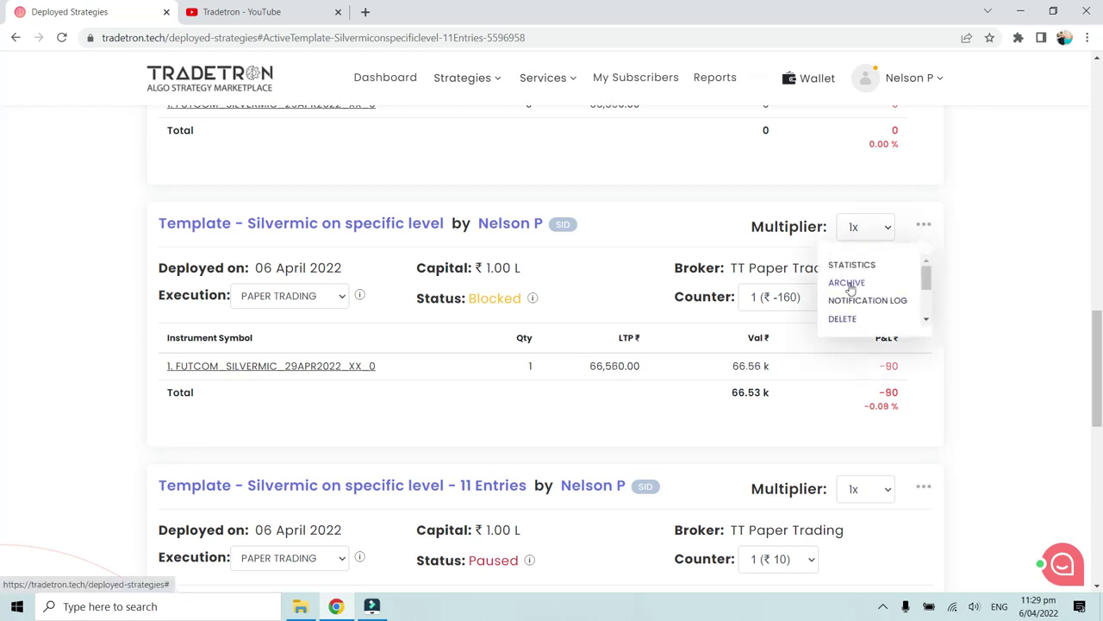
click(643, 290)
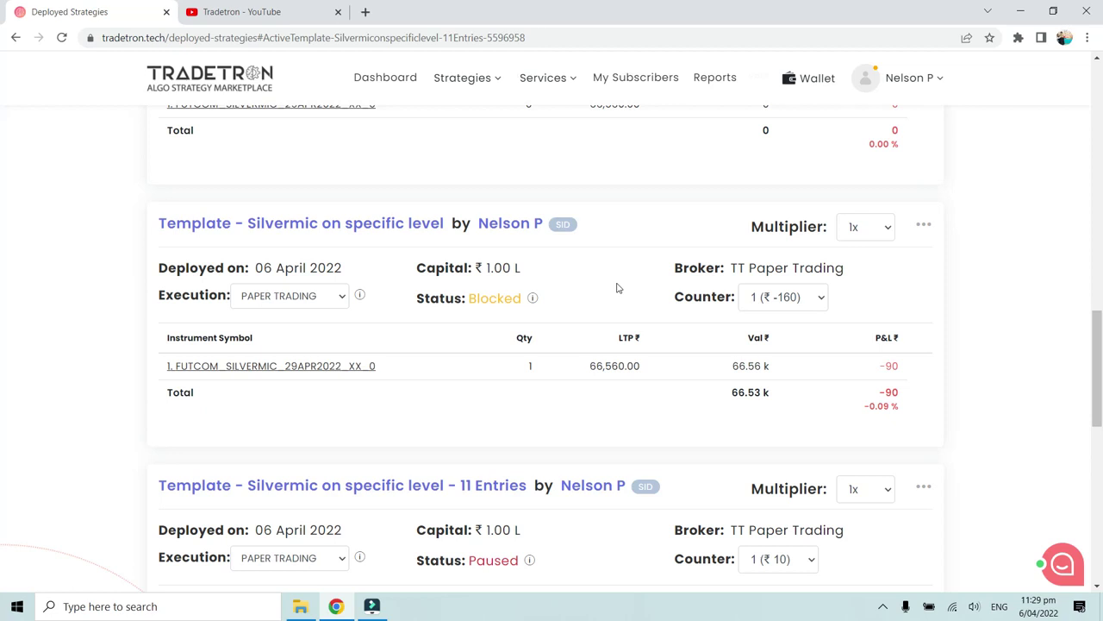
click(572, 308)
click(506, 298)
click(583, 303)
click(925, 228)
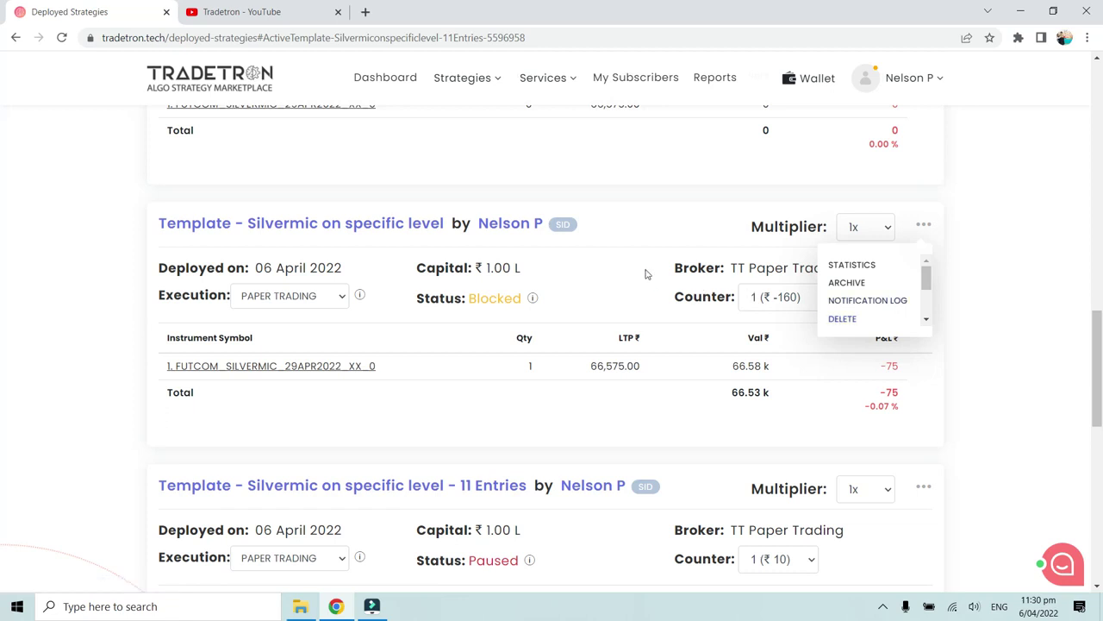
click(617, 276)
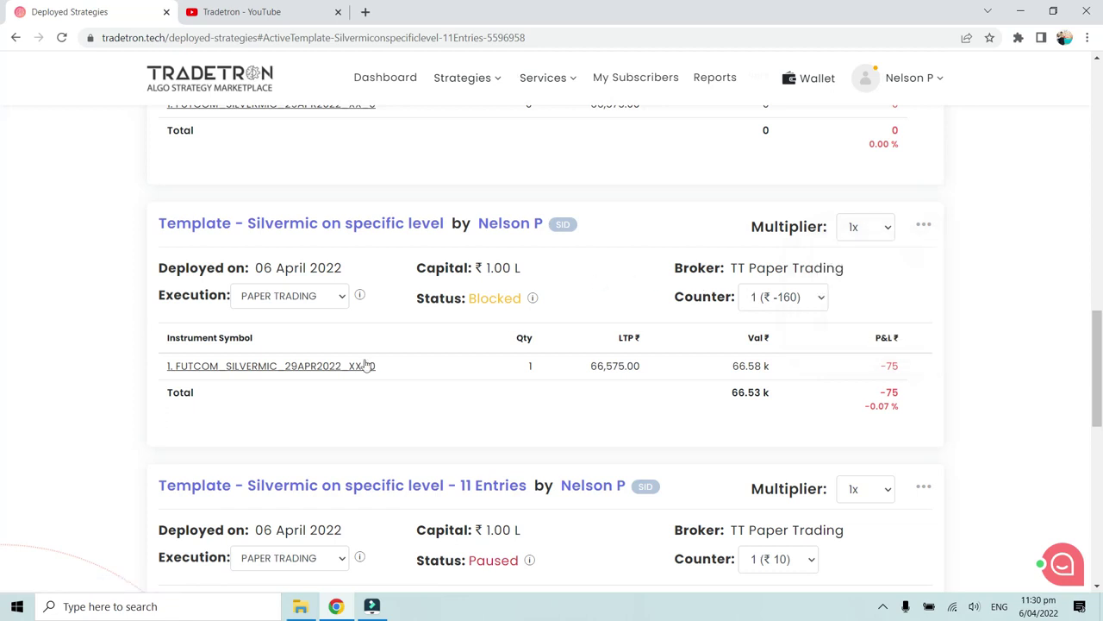
click(592, 306)
- Find the 11 Entries strategy with Awaiting-OneClick status and check its status explanation and broker
scroll(586, 315, up, 2)
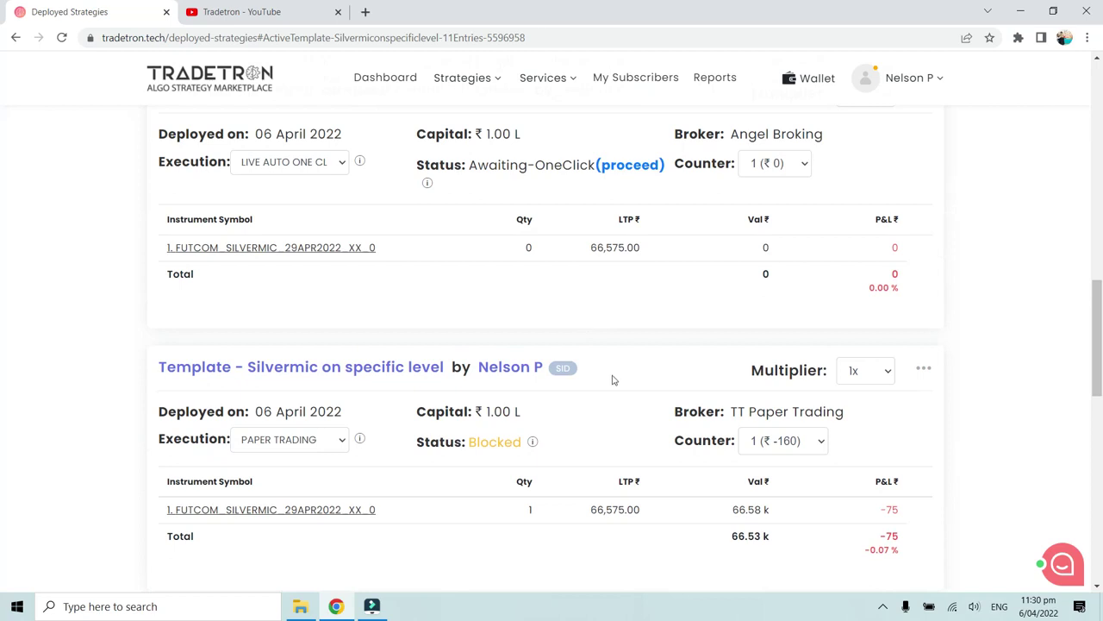
scroll(609, 406, up, 2)
scroll(609, 406, up, 1)
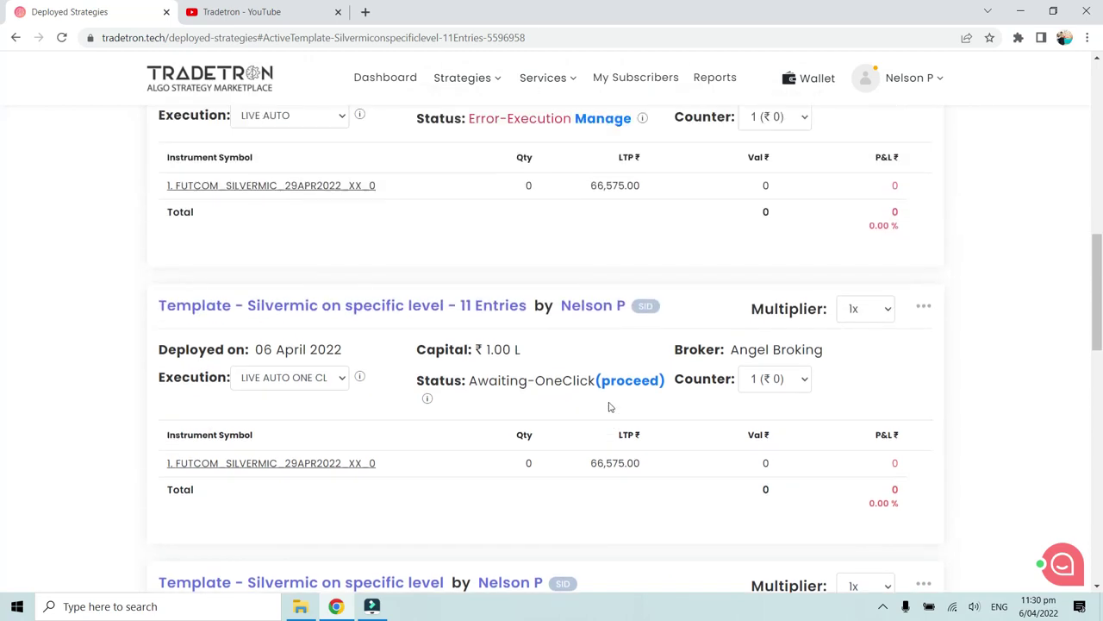
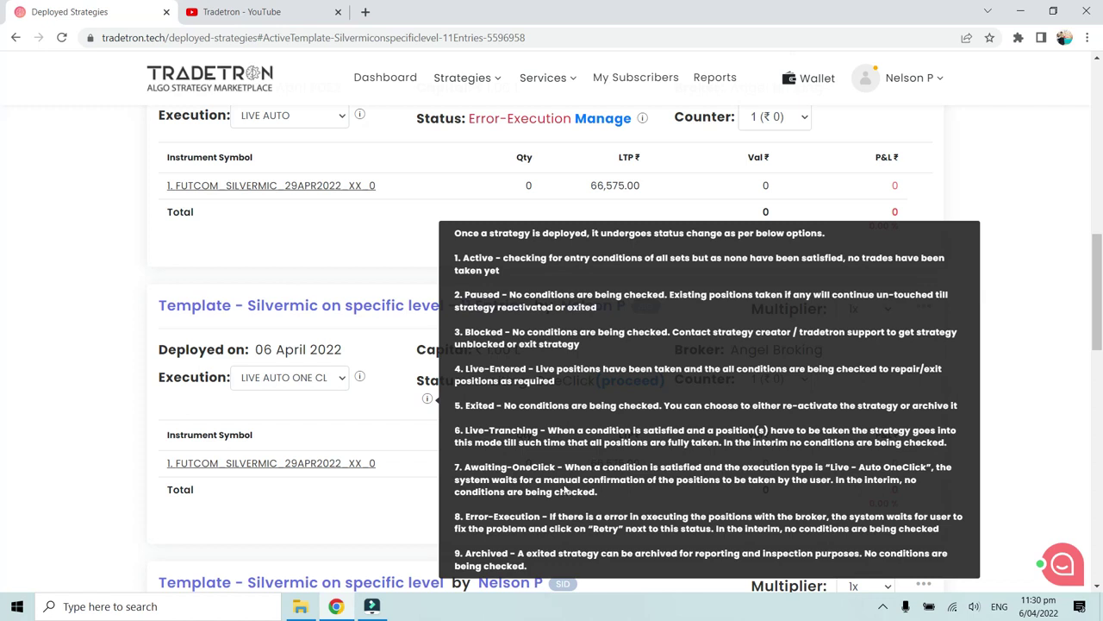
click(418, 426)
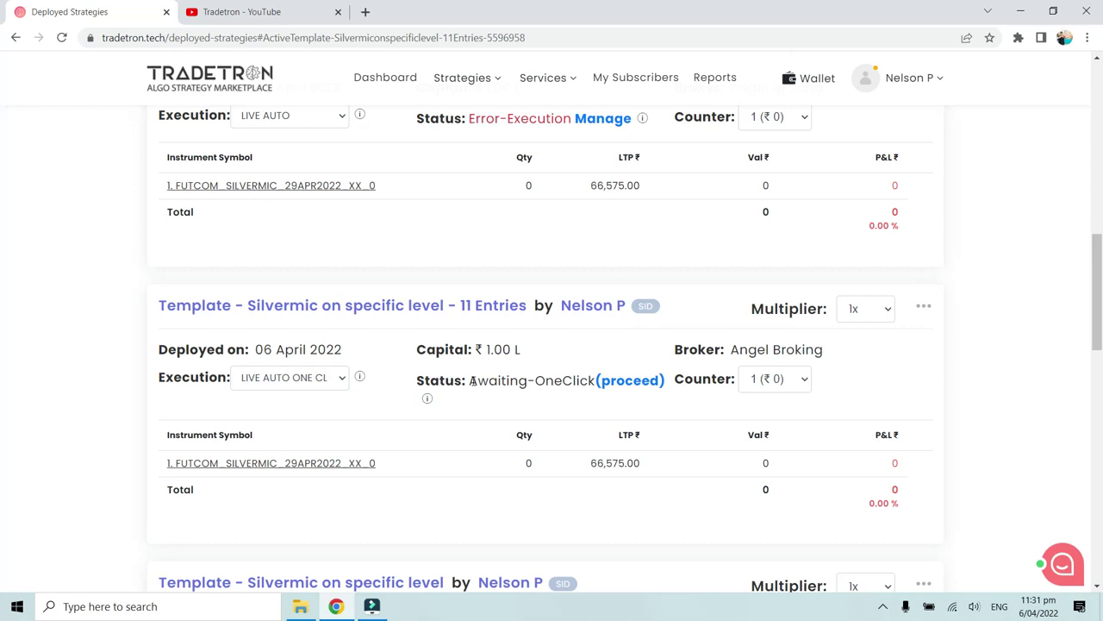
click(580, 399)
drag(731, 349, 826, 349)
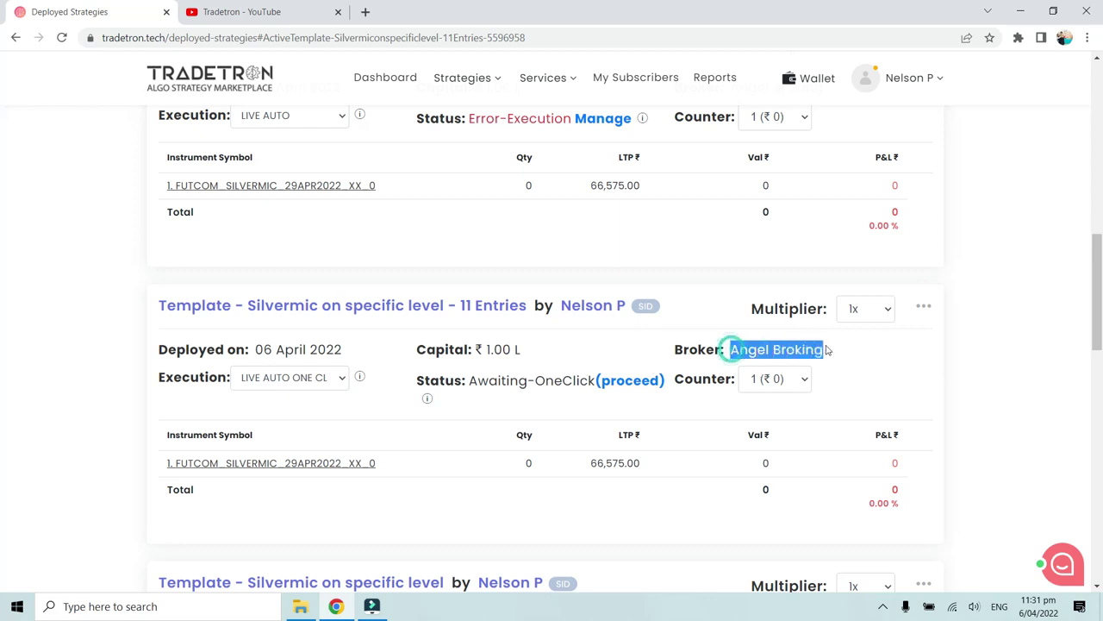
click(828, 349)
click(567, 382)
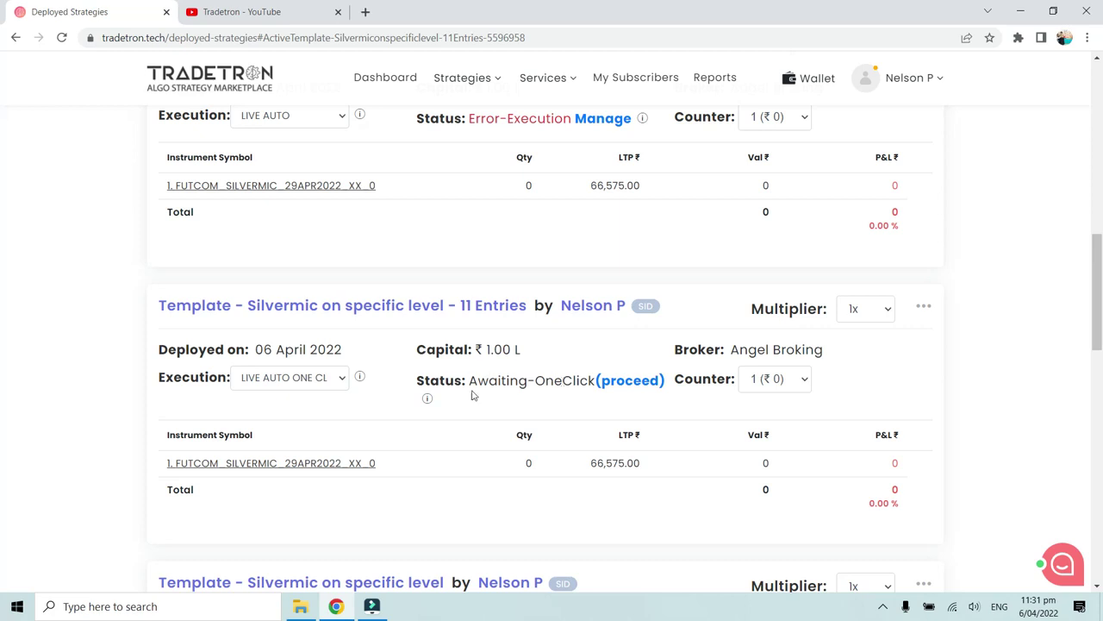
- Open the Proceed confirmation for the Awaiting-OneClick strategy, inspect the pending entry's details, and close it without proceeding
click(629, 381)
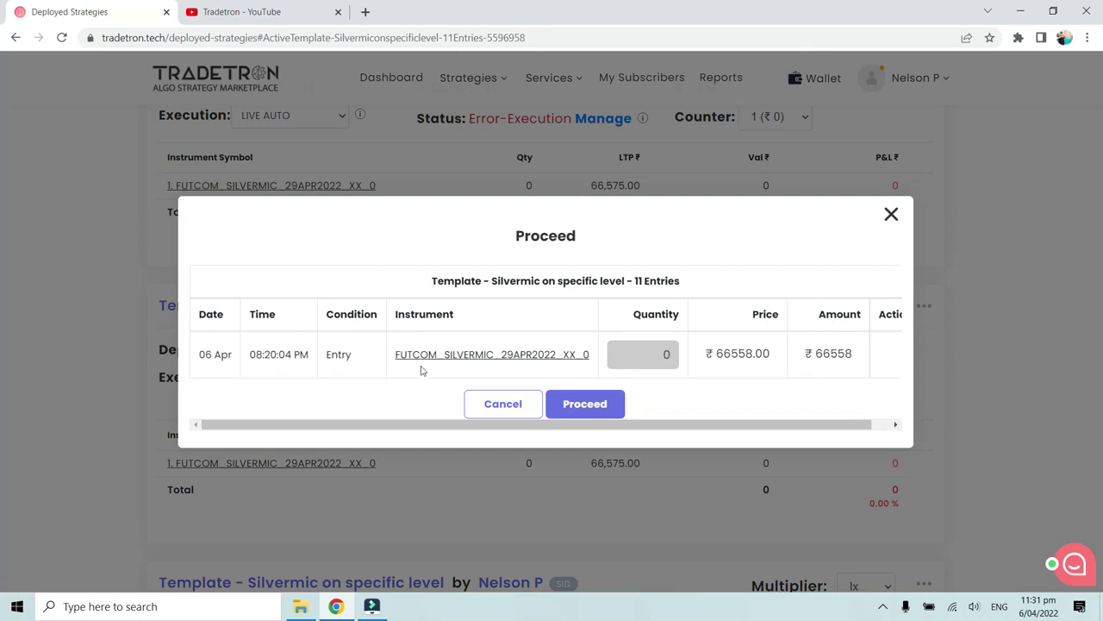
click(588, 409)
drag(771, 424, 790, 431)
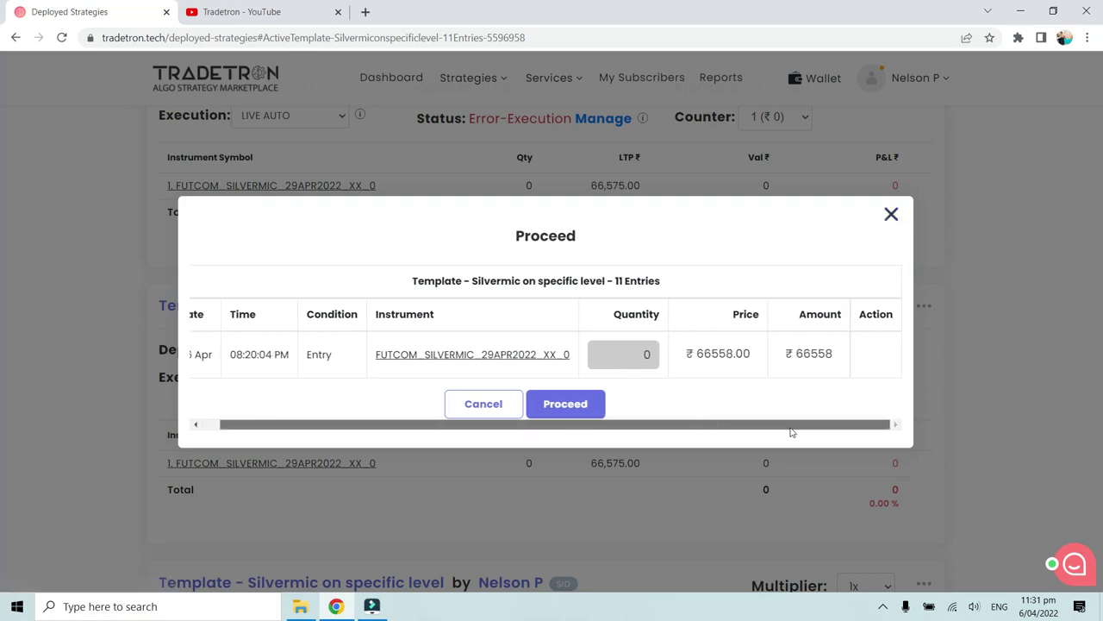
click(891, 215)
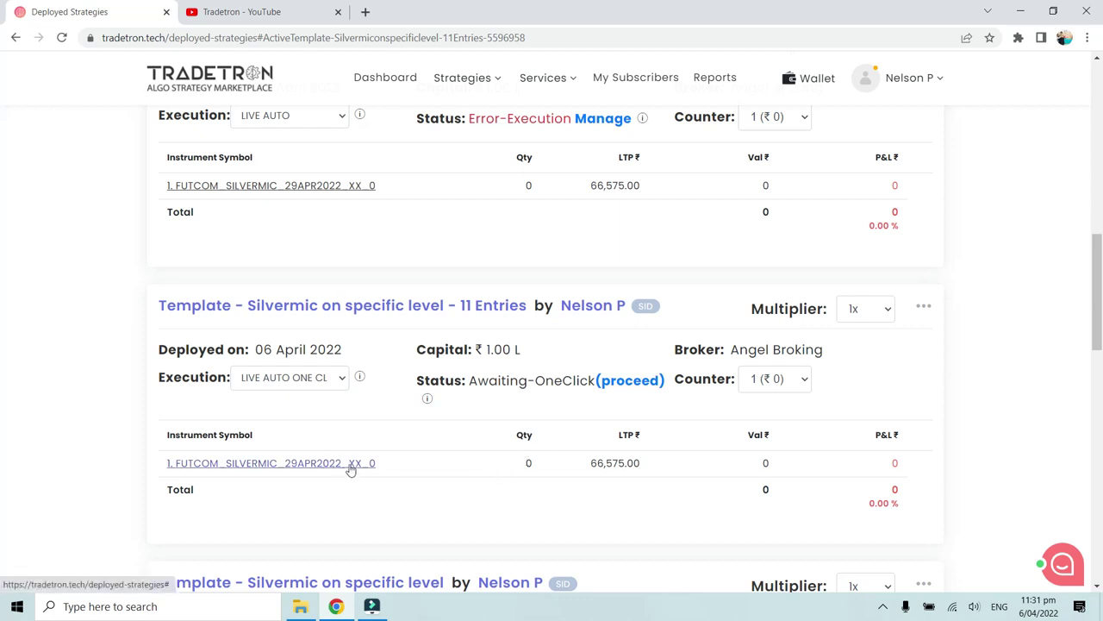
- Reopen the Proceed confirmation of the Awaiting-OneClick strategy, check the condition of its pending position, and close it without proceeding
double_click(534, 469)
click(535, 470)
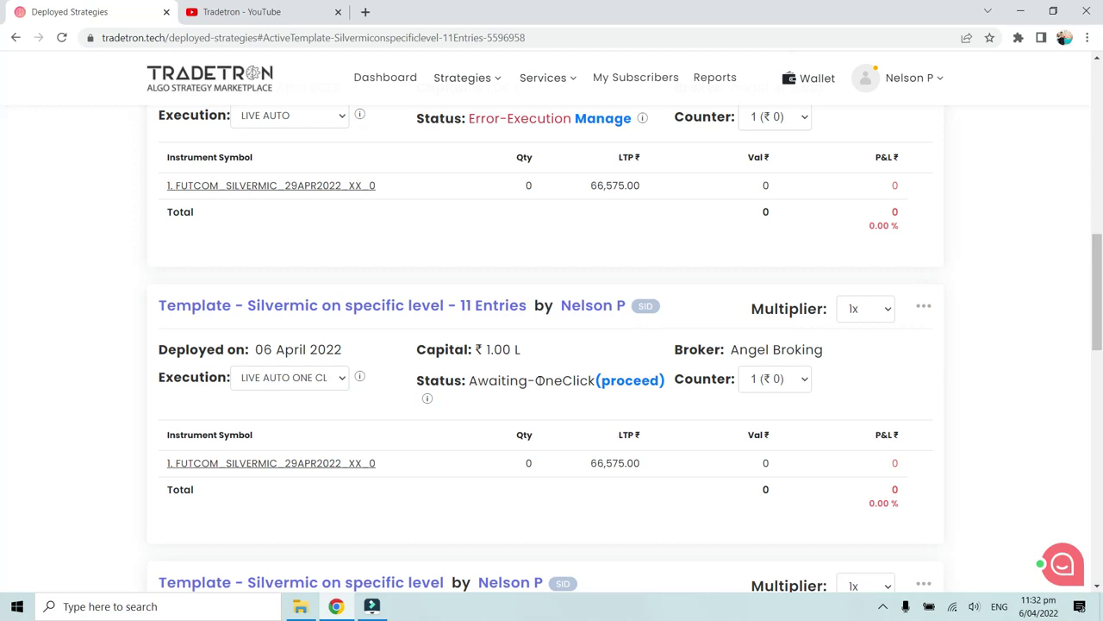
click(624, 381)
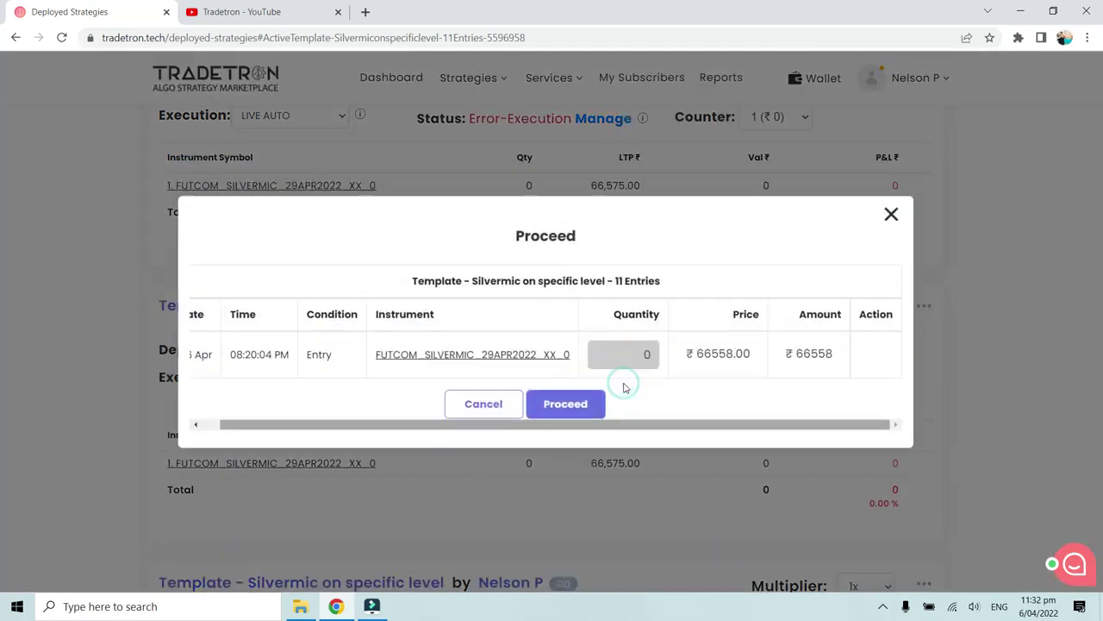
drag(306, 354, 339, 360)
click(339, 359)
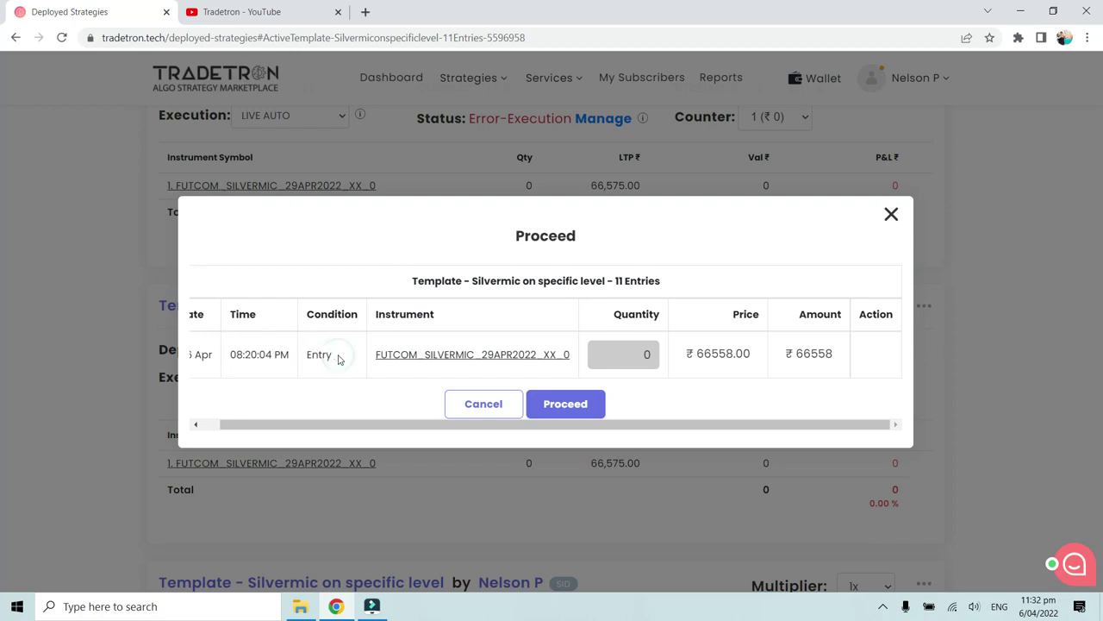
click(891, 217)
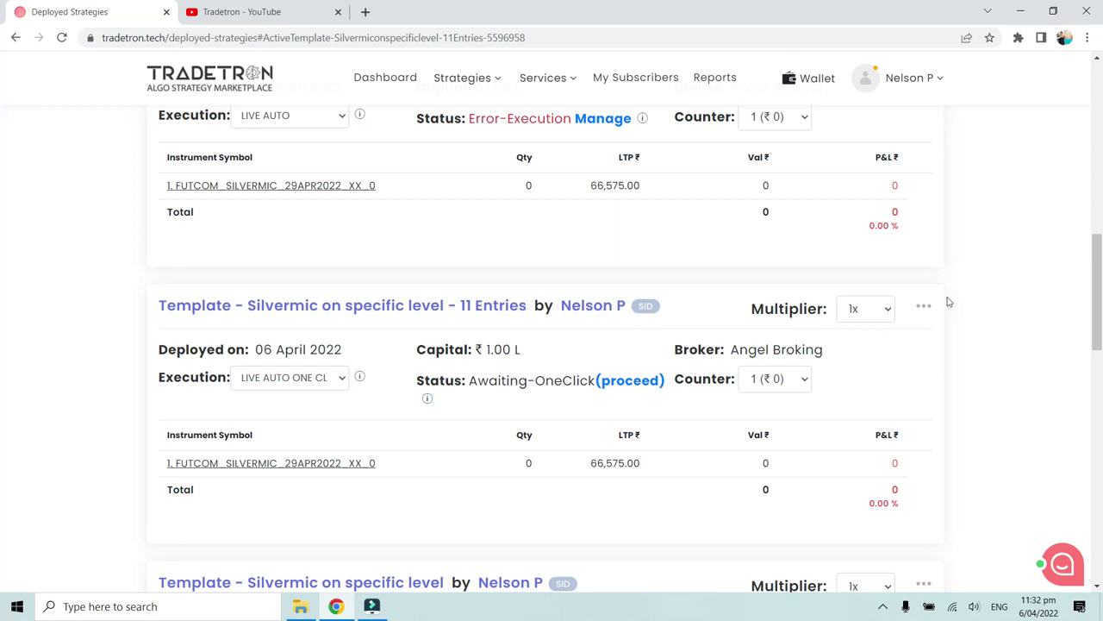
- Examine the actions available for the Awaiting-OneClick Silvermic strategy without choosing any
click(924, 311)
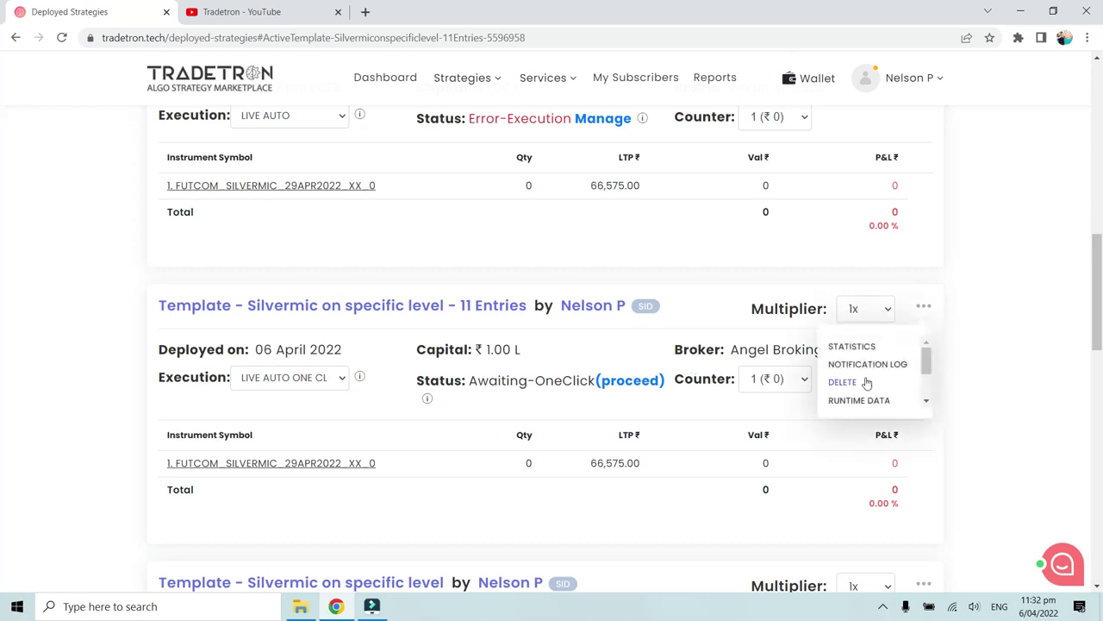
scroll(887, 375, down, 2)
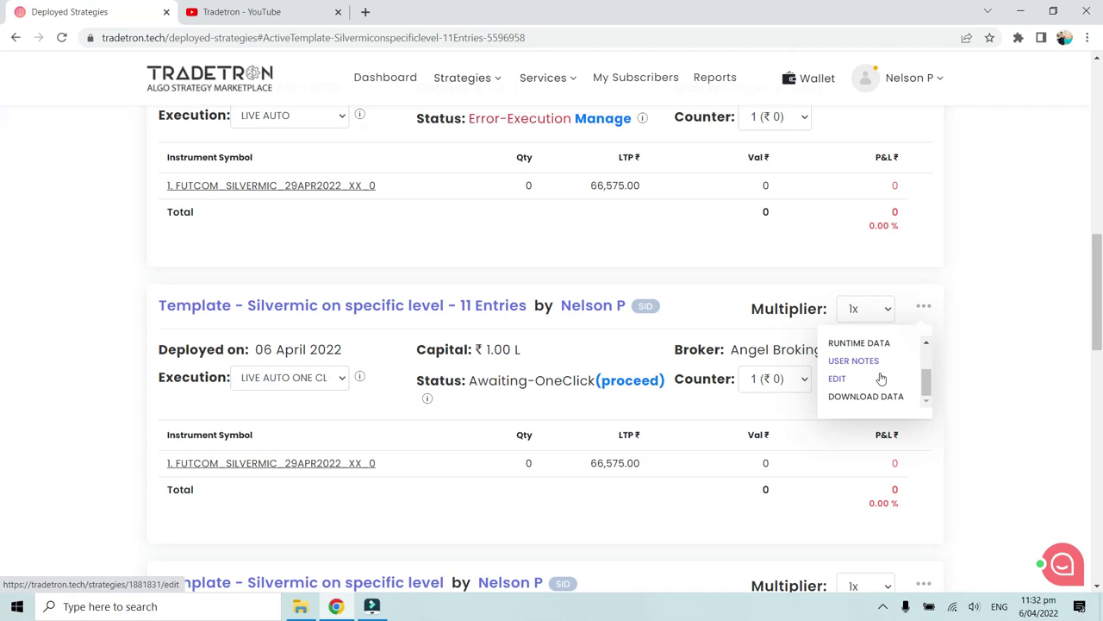
click(692, 349)
click(692, 348)
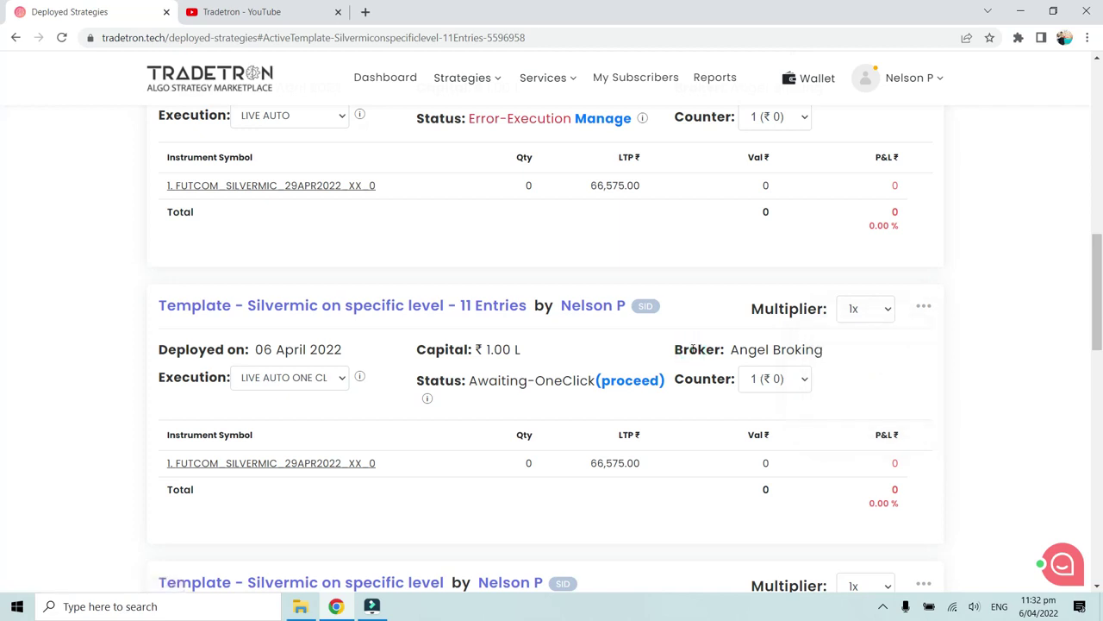
click(654, 380)
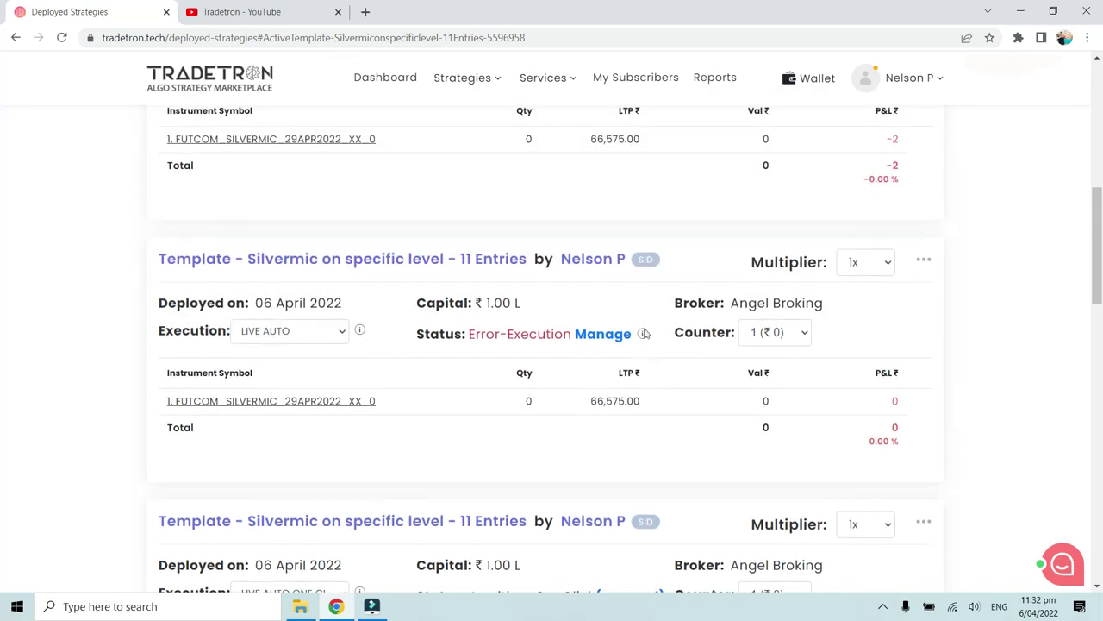
- Check the status explanation of the Error-Execution strategy and change its execution type to LIVE AUTO ONE CLICK
click(644, 334)
click(331, 336)
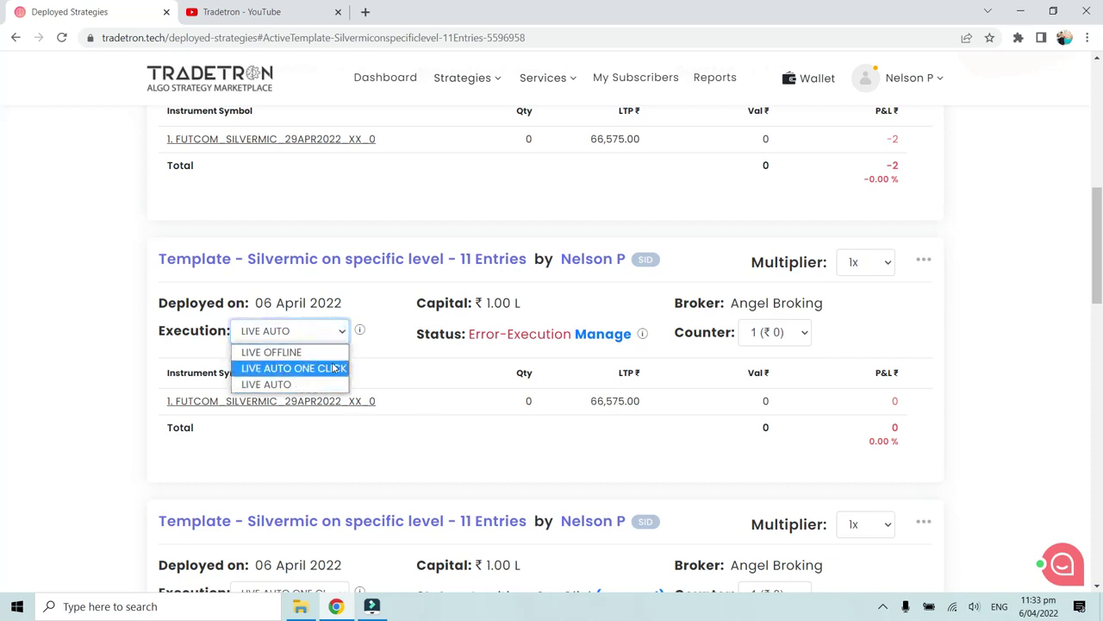
click(332, 371)
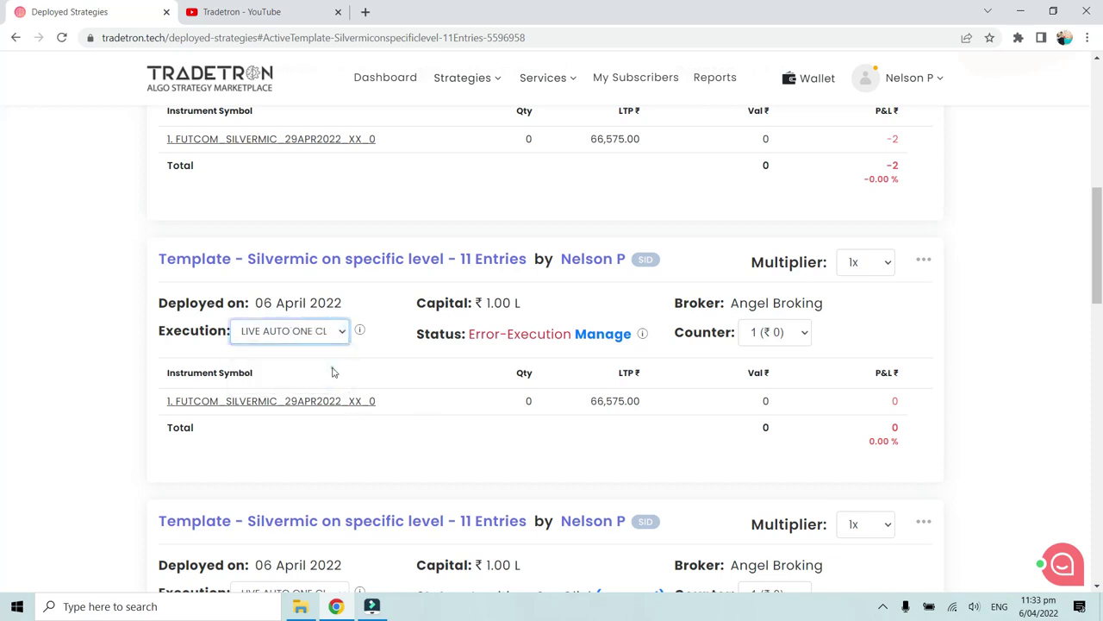
click(372, 343)
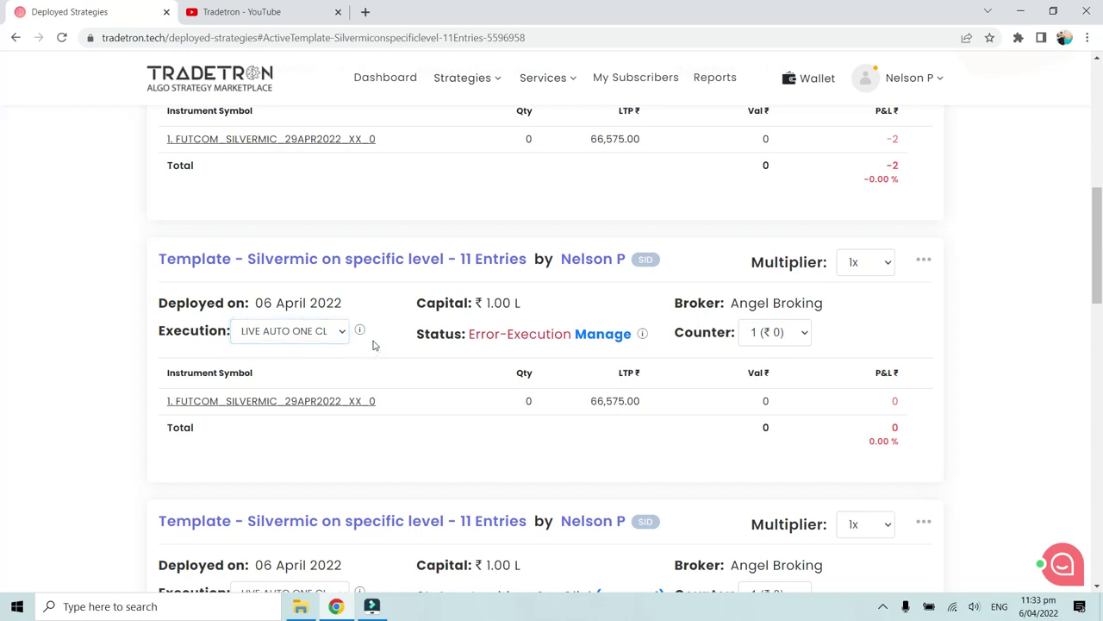
click(376, 342)
- Manage the Error-Execution strategy's pending FUTCOM_SILVERMIC_29APR2022_XX_0 entry by setting its action to Cancel and proceeding
click(590, 333)
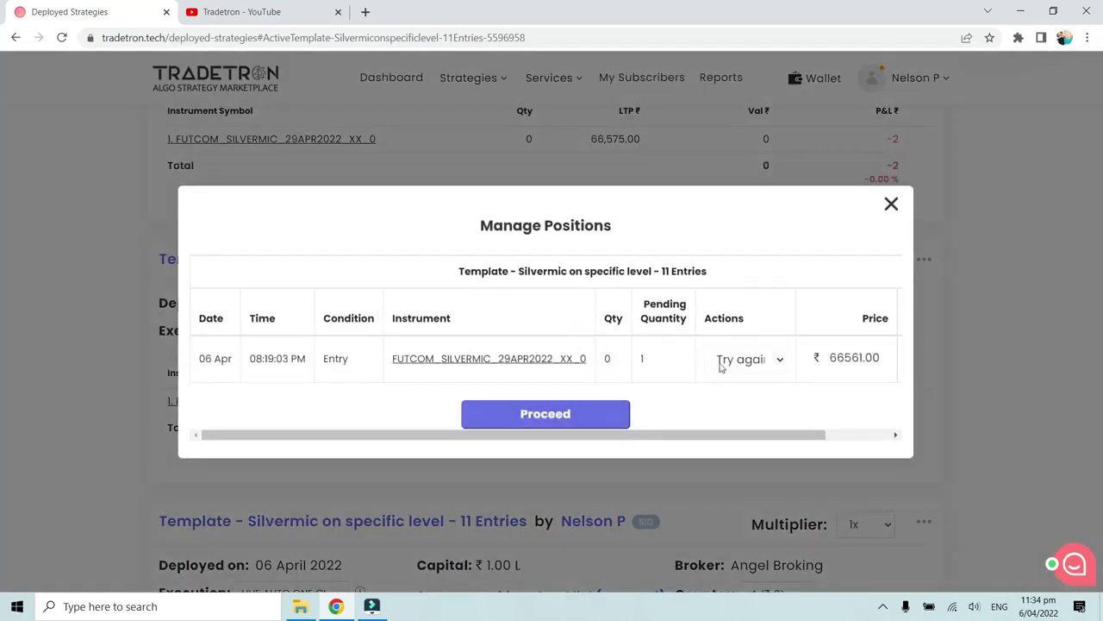
click(722, 363)
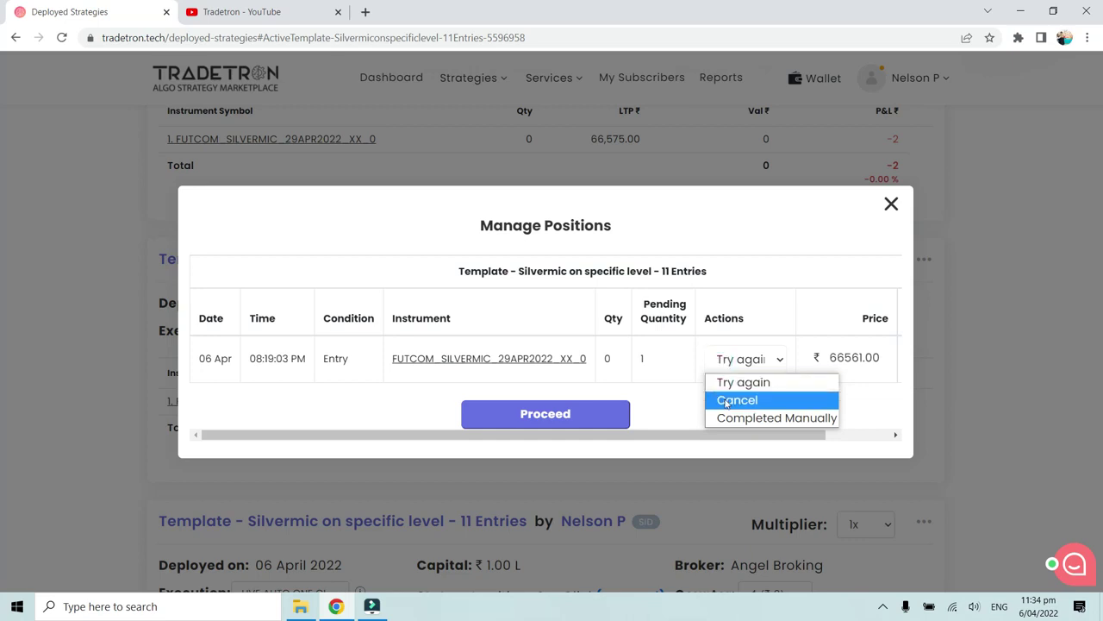
click(727, 402)
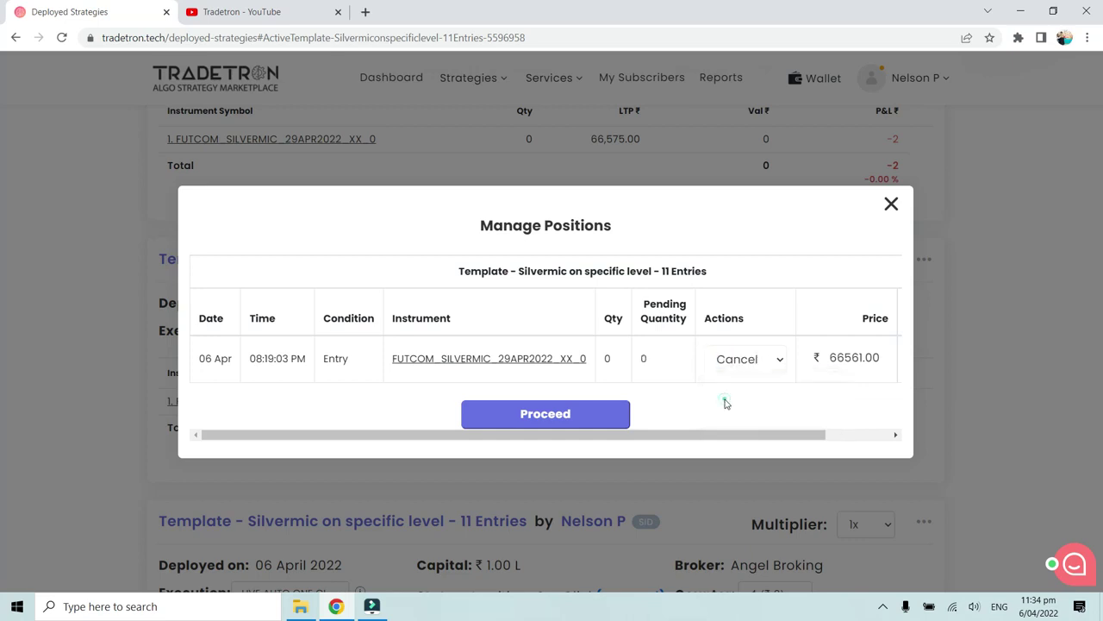
click(595, 418)
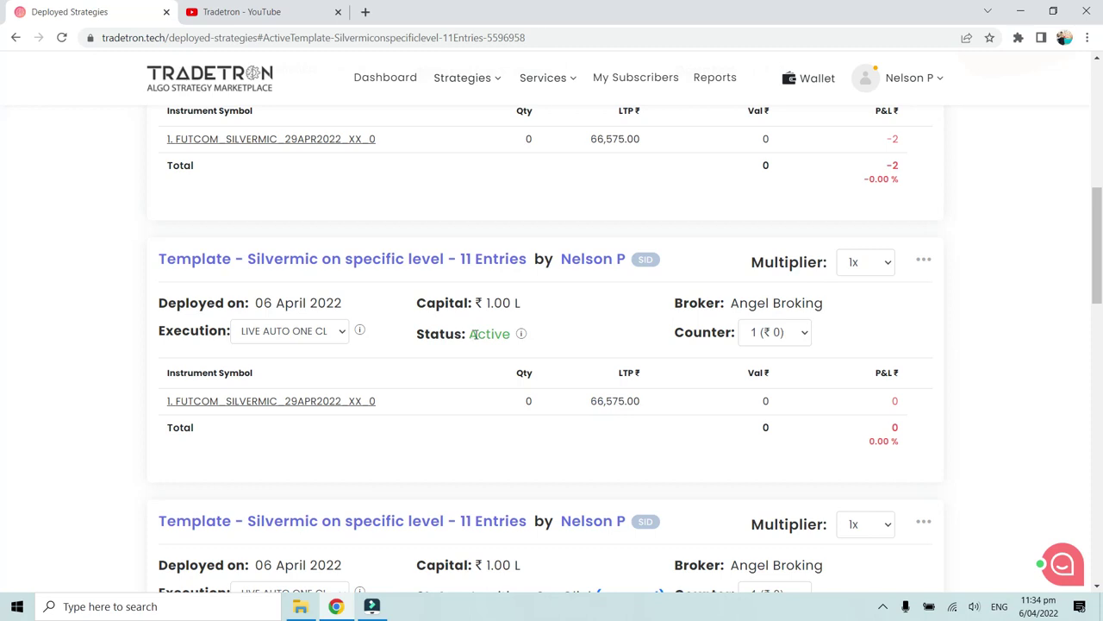
- Archive the Active 11 Entries strategy that uses LIVE AUTO ONE CLICK execution and check its status explanation
click(923, 262)
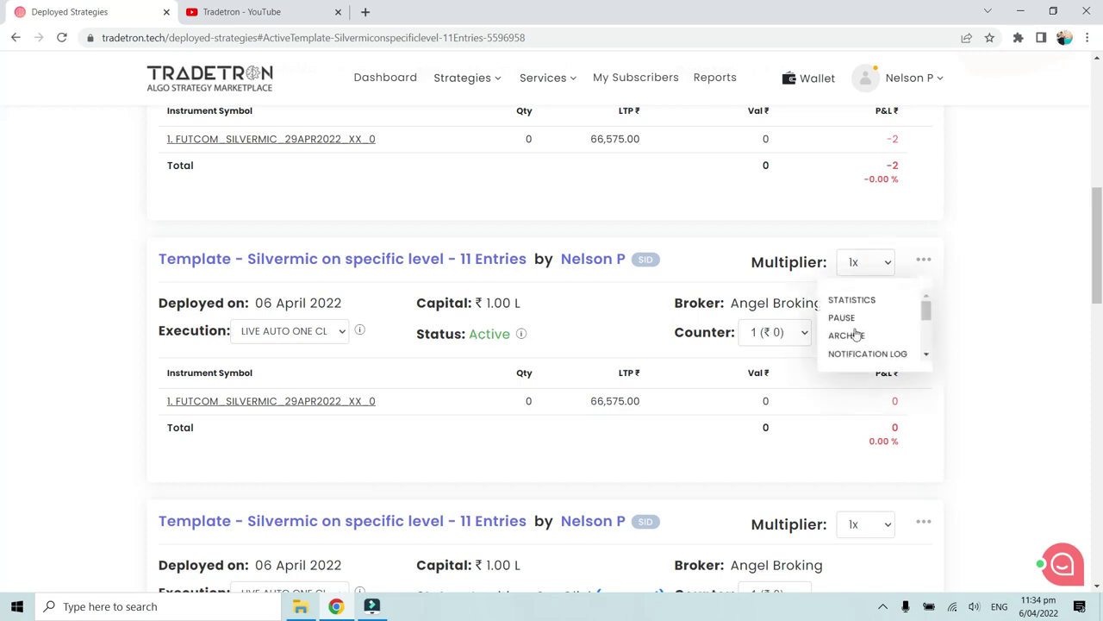
click(846, 337)
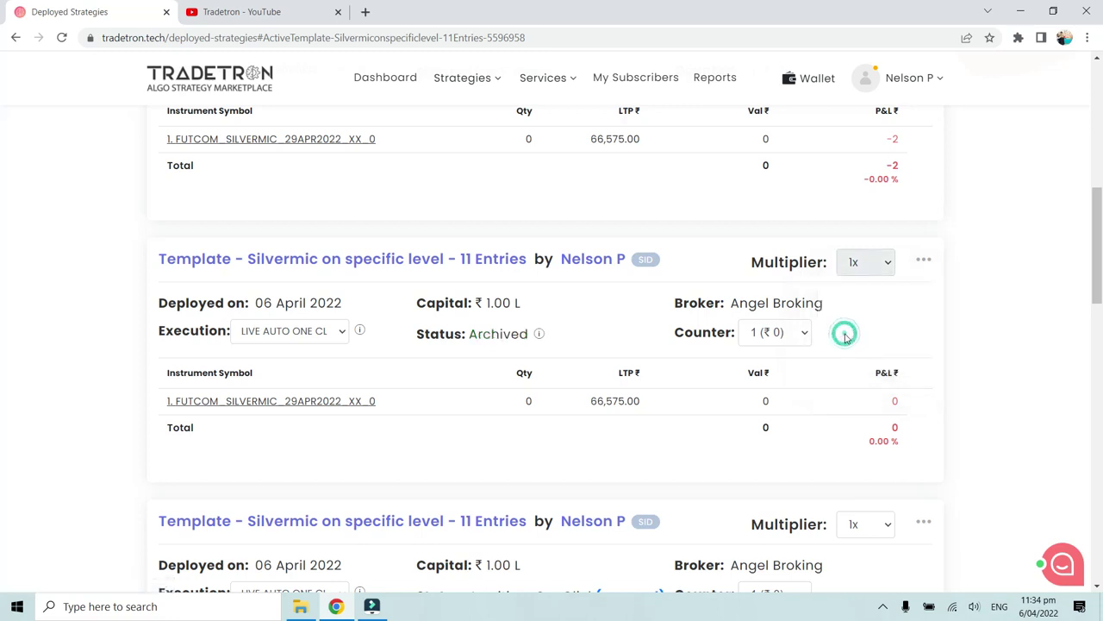
click(591, 335)
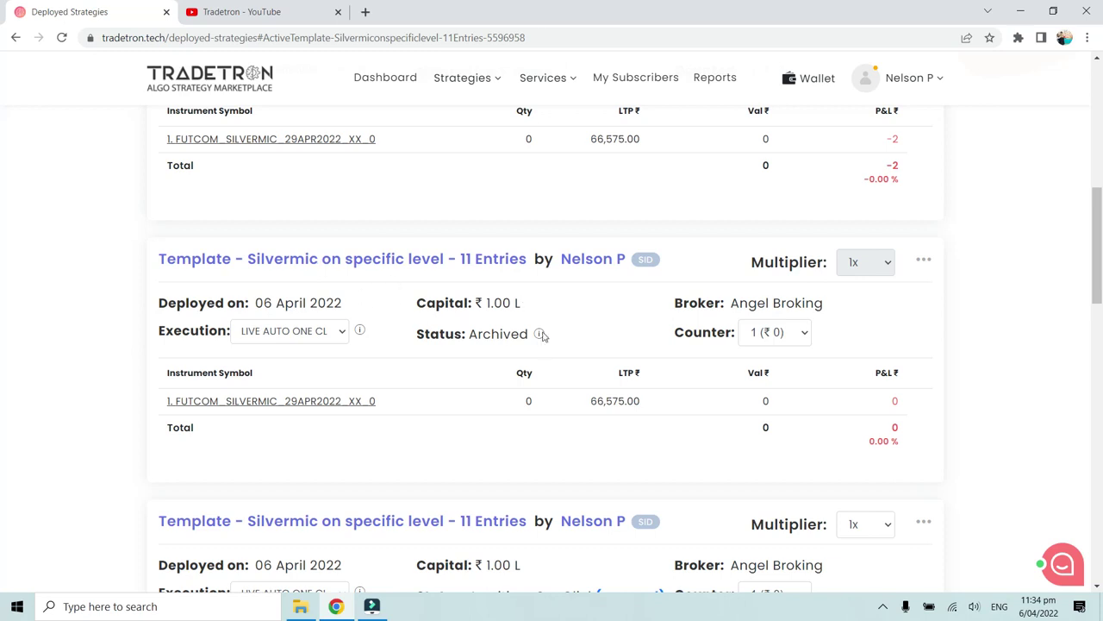
click(577, 343)
click(576, 340)
click(576, 340)
click(493, 349)
click(567, 325)
- Review the status changes in the archived strategy's notification log, highlight the Live-Tranching to Error-Execution message, and close the log
click(920, 263)
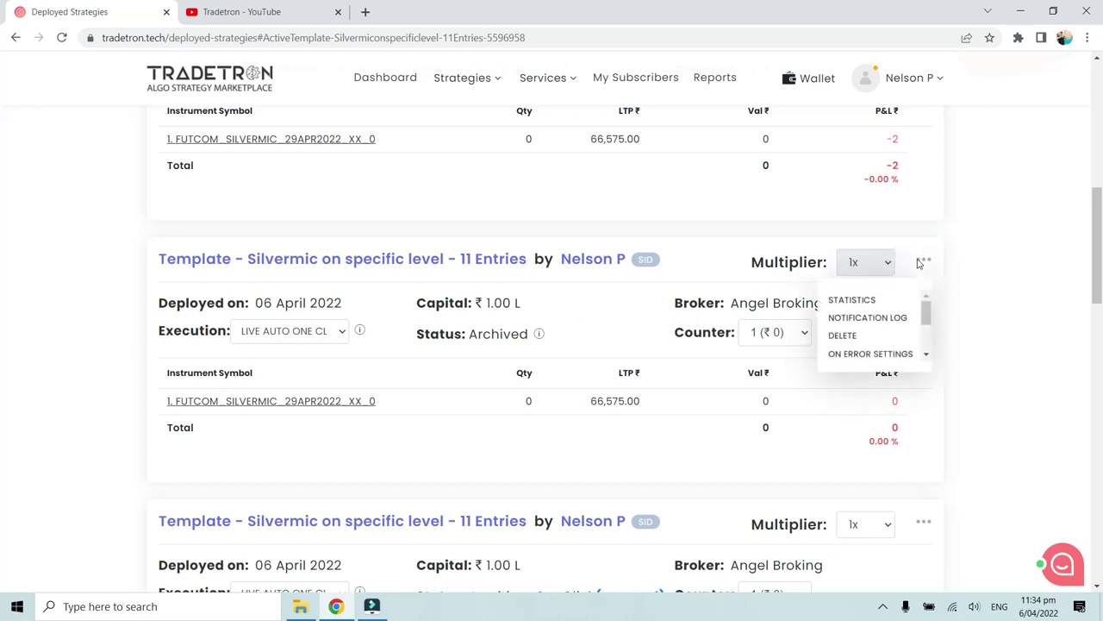
click(868, 317)
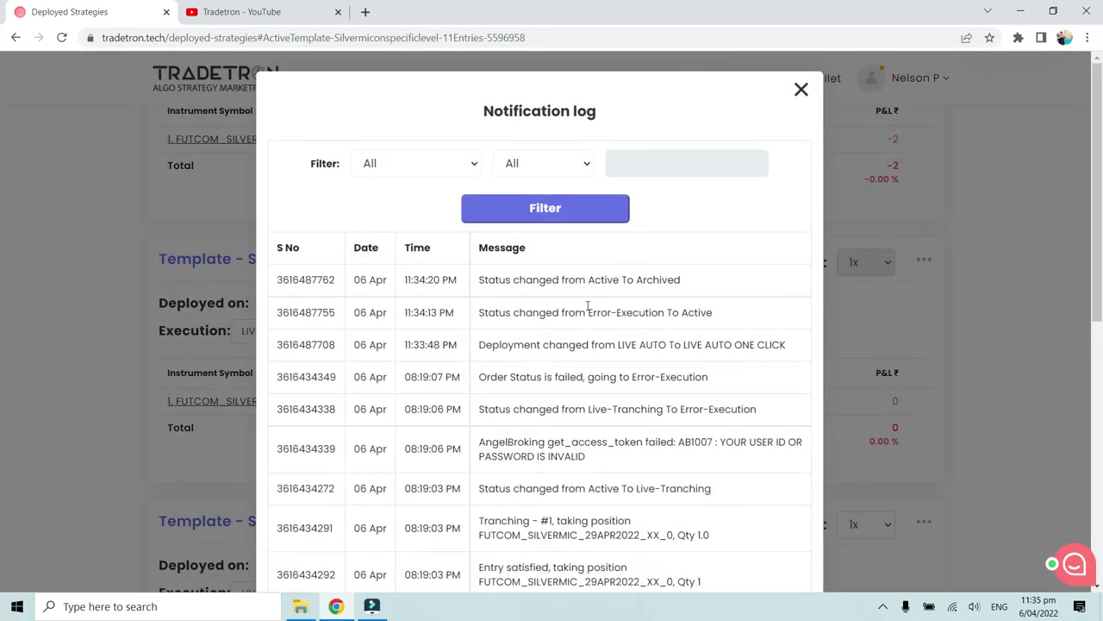
scroll(587, 306, down, 1)
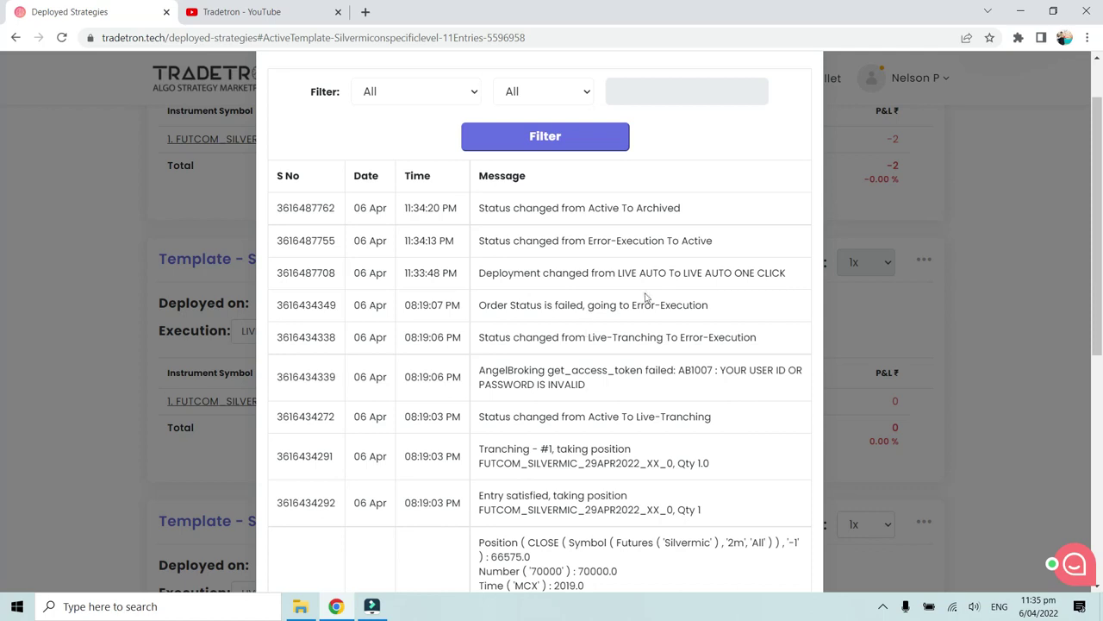
scroll(616, 356, up, 1)
drag(473, 415, 755, 409)
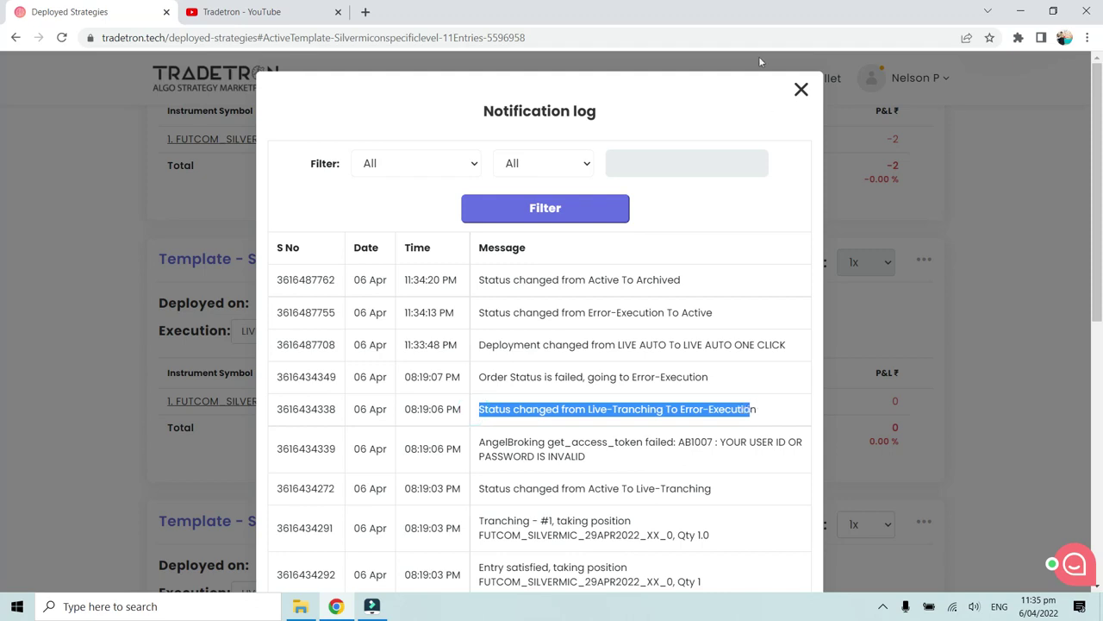
click(801, 91)
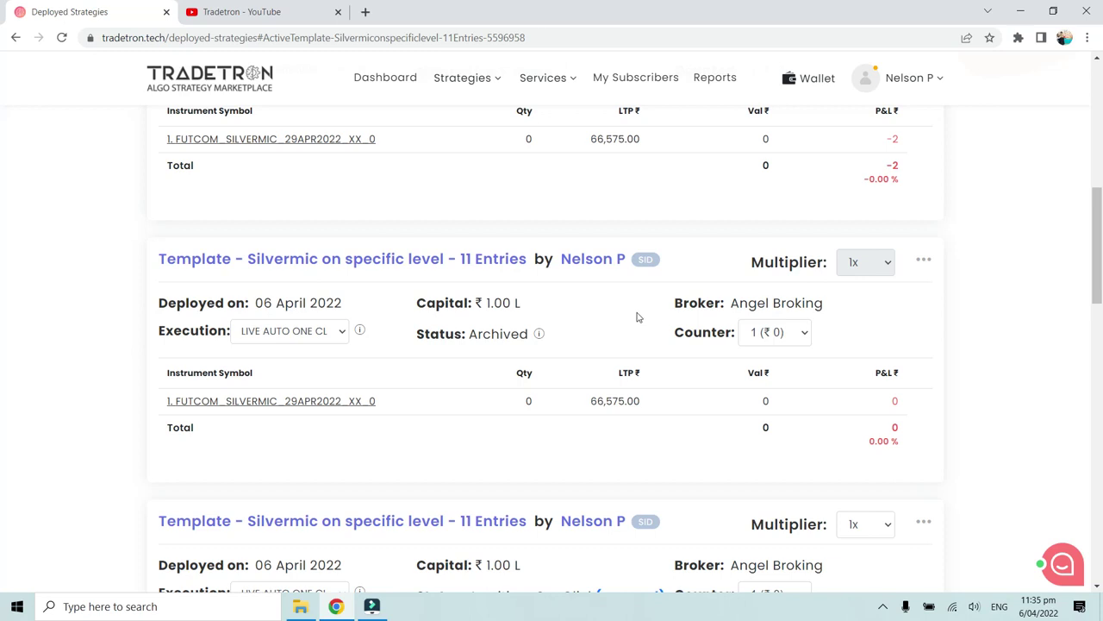
- Recheck the archived strategy's status explanation and look up its SID
scroll(638, 317, up, 3)
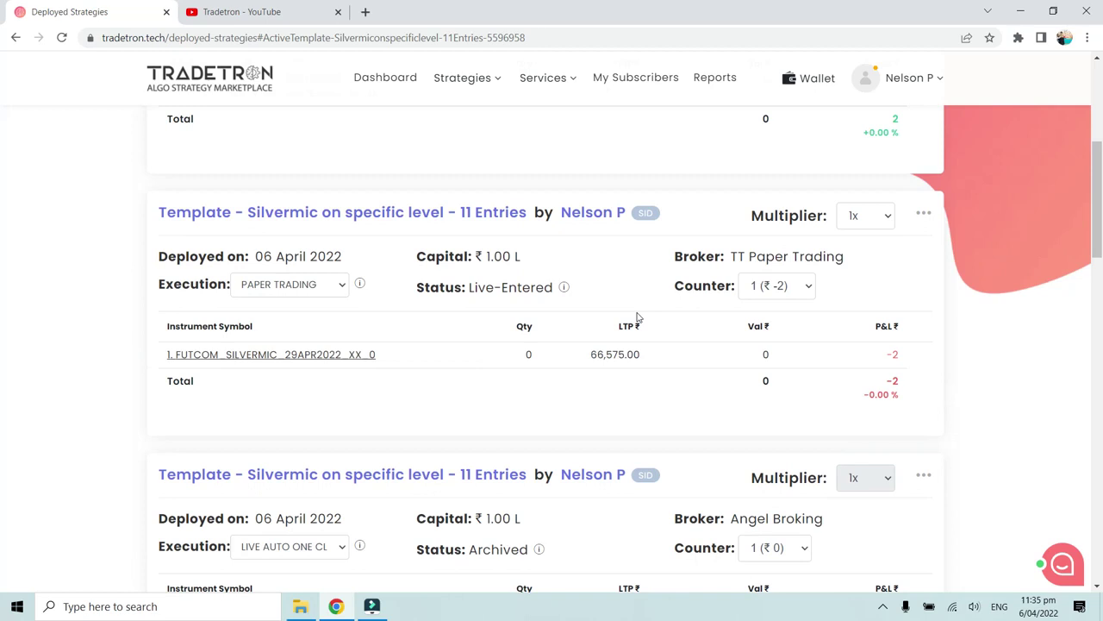
scroll(638, 317, down, 1)
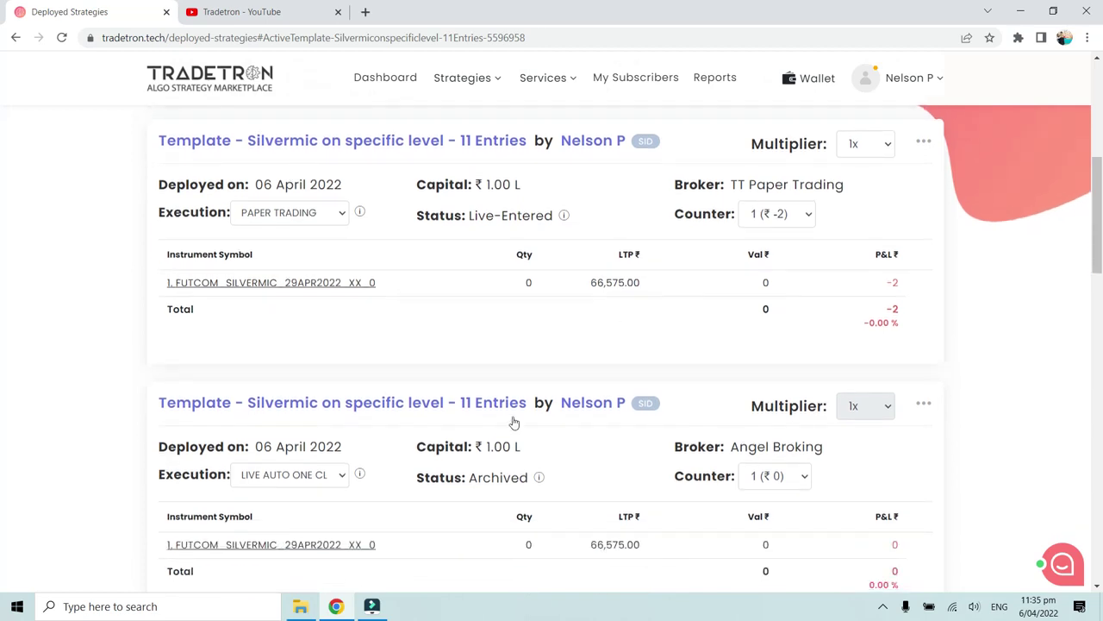
click(536, 478)
mouse_move(642, 408)
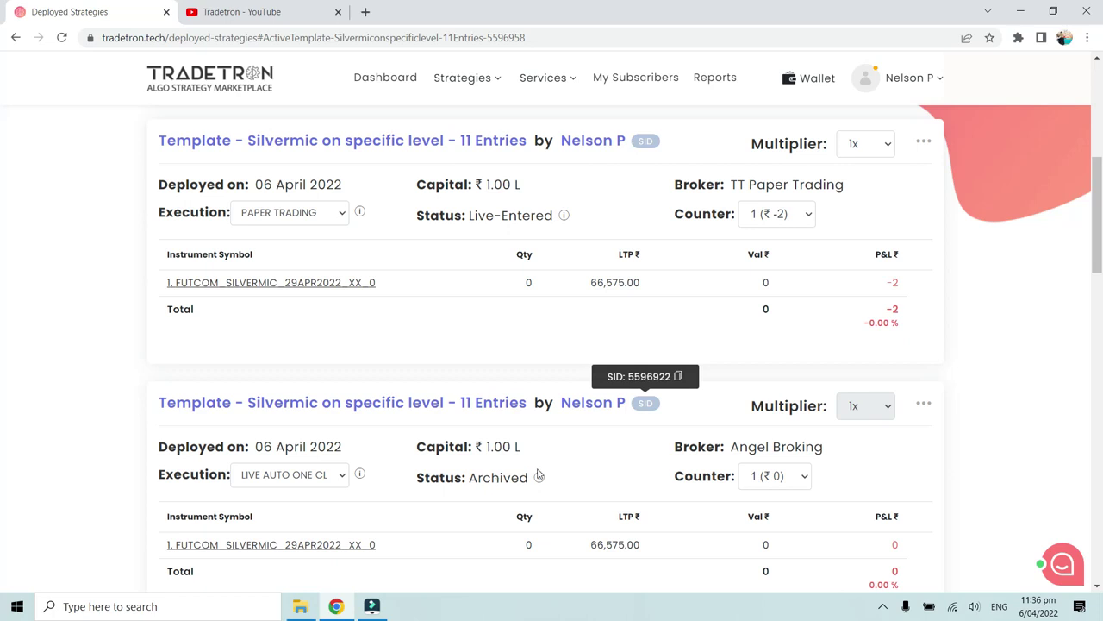
click(578, 483)
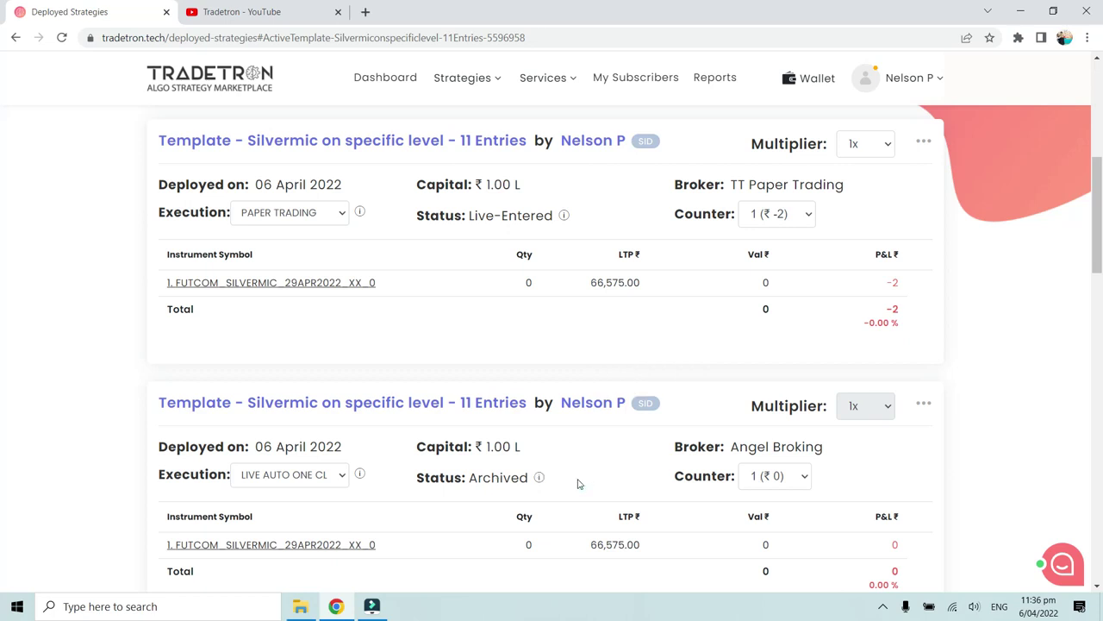
- Find the Live-Entered paper trading strategy above the archived one and read its status explanation
scroll(578, 479, up, 1)
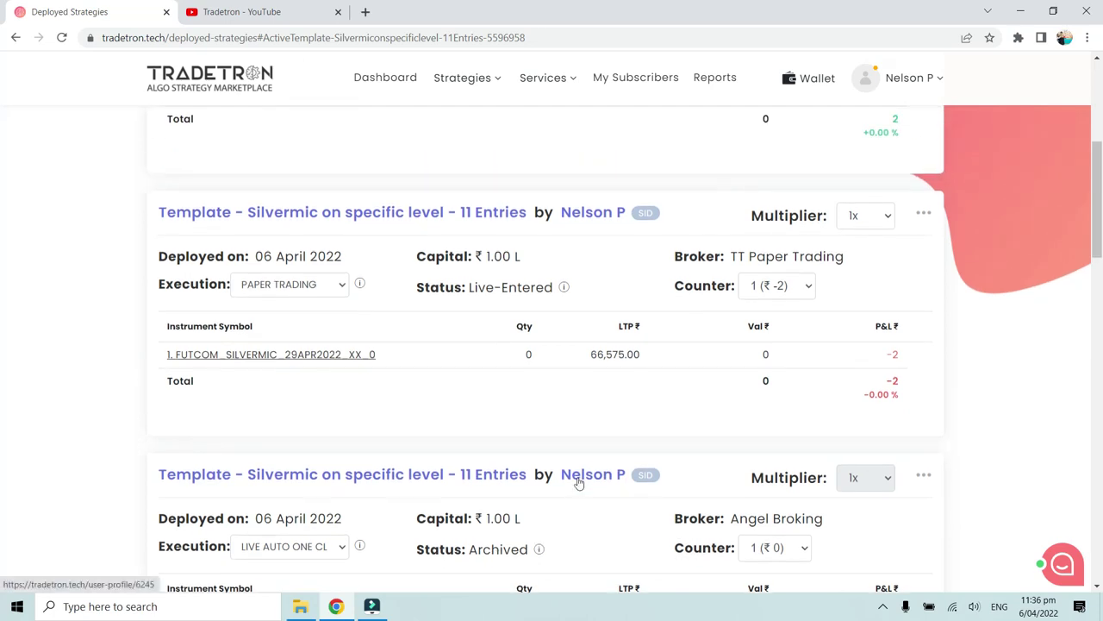
click(530, 427)
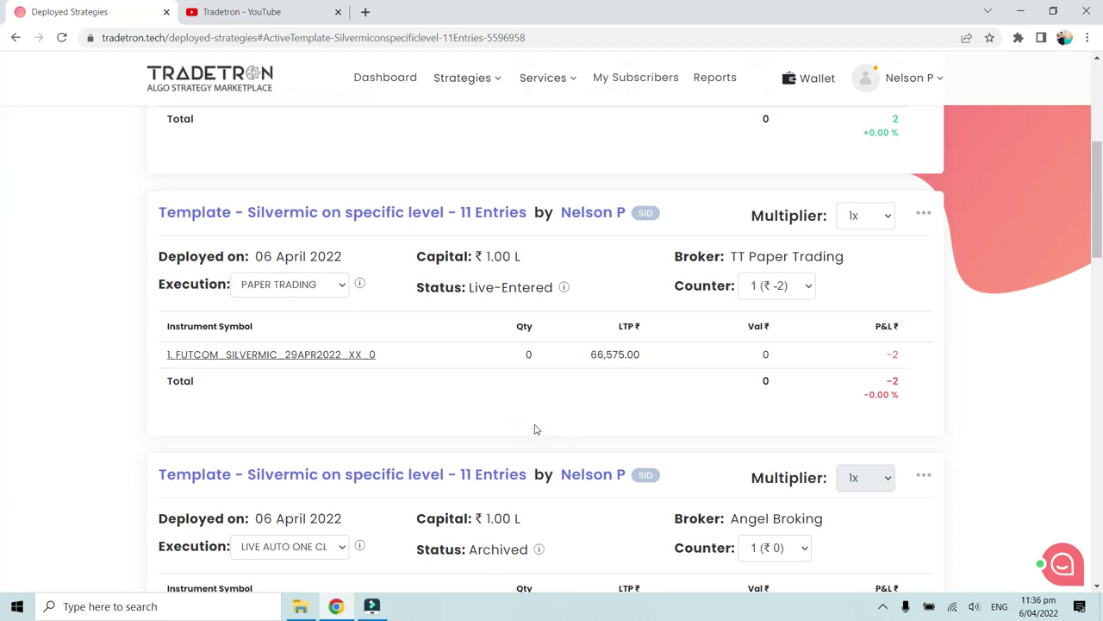
scroll(526, 425, up, 1)
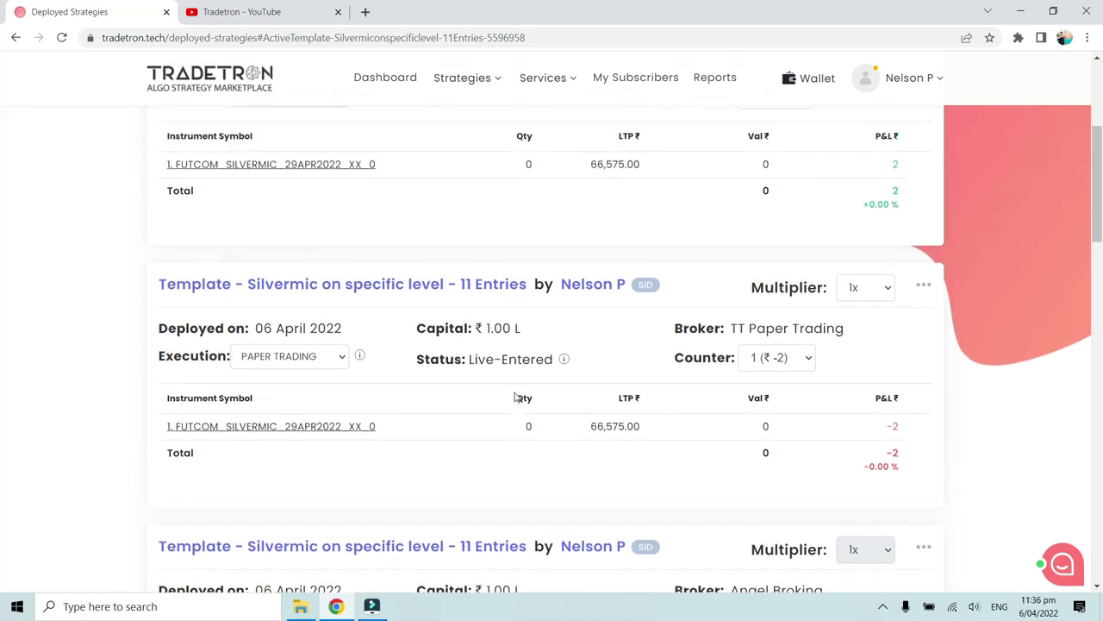
click(564, 360)
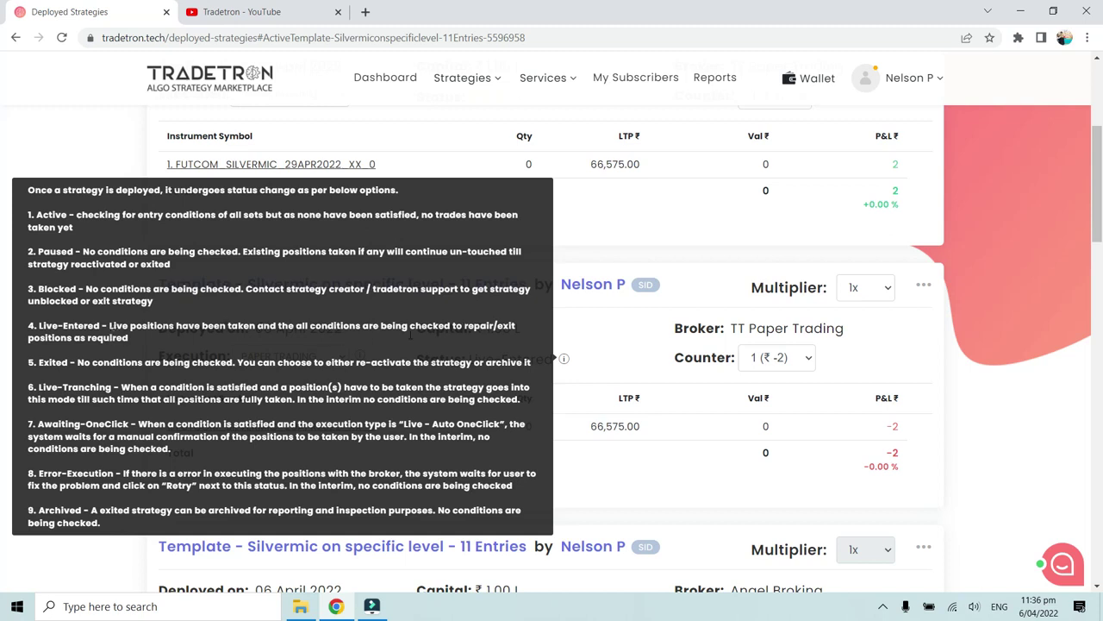
click(618, 315)
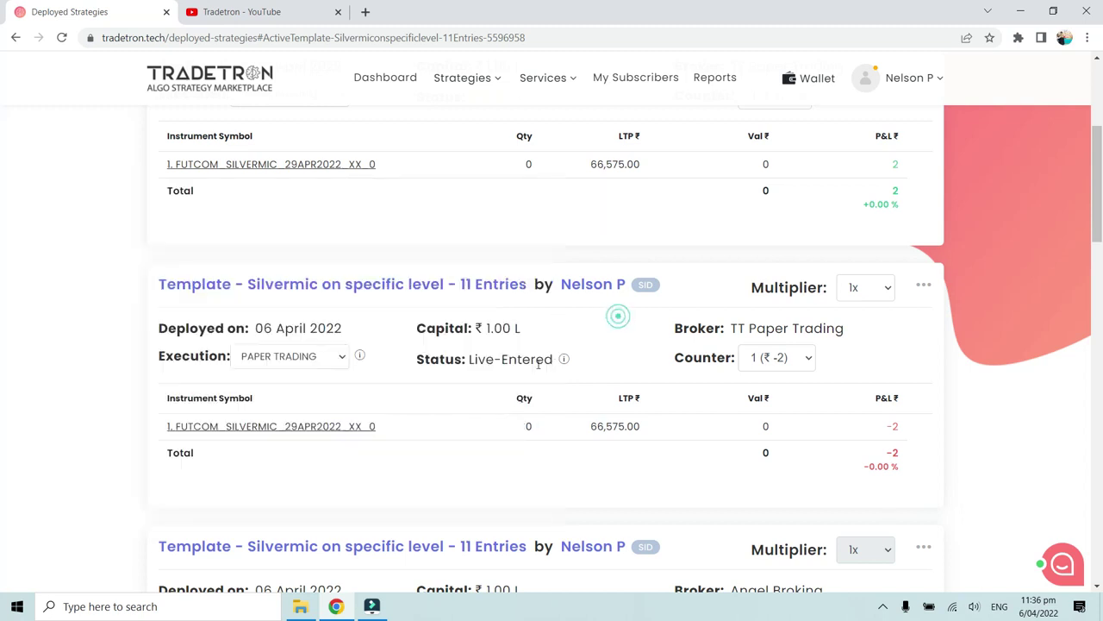
- Review the entry and exit trades in the Live-Entered 11 Entries paper trading strategy's positions, and close the list
click(345, 431)
scroll(335, 387, down, 7)
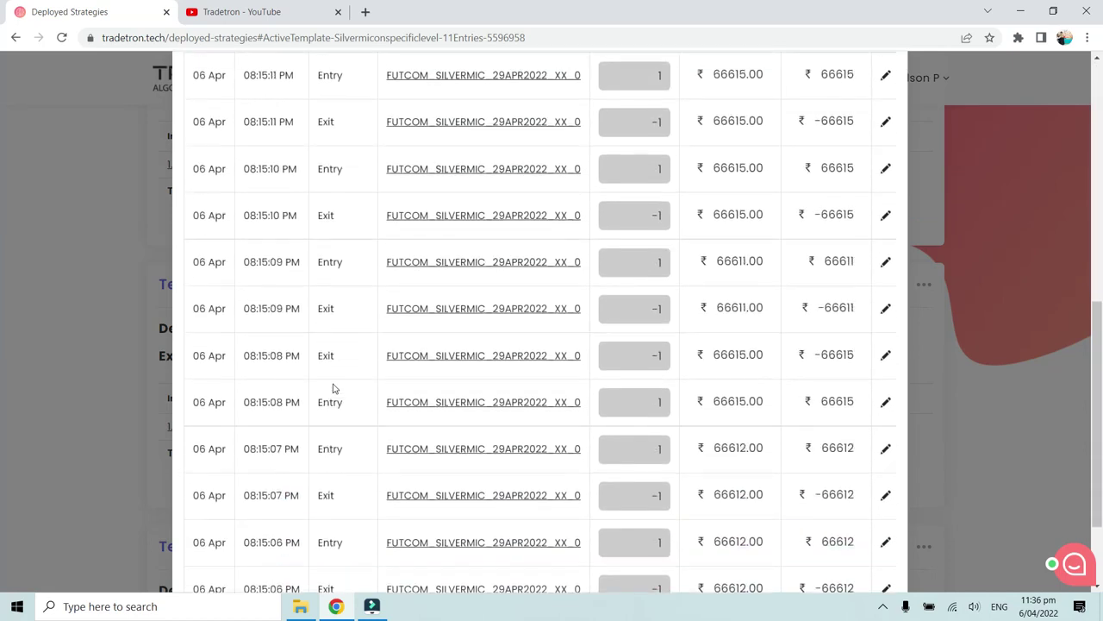
scroll(336, 387, down, 3)
scroll(290, 433, up, 3)
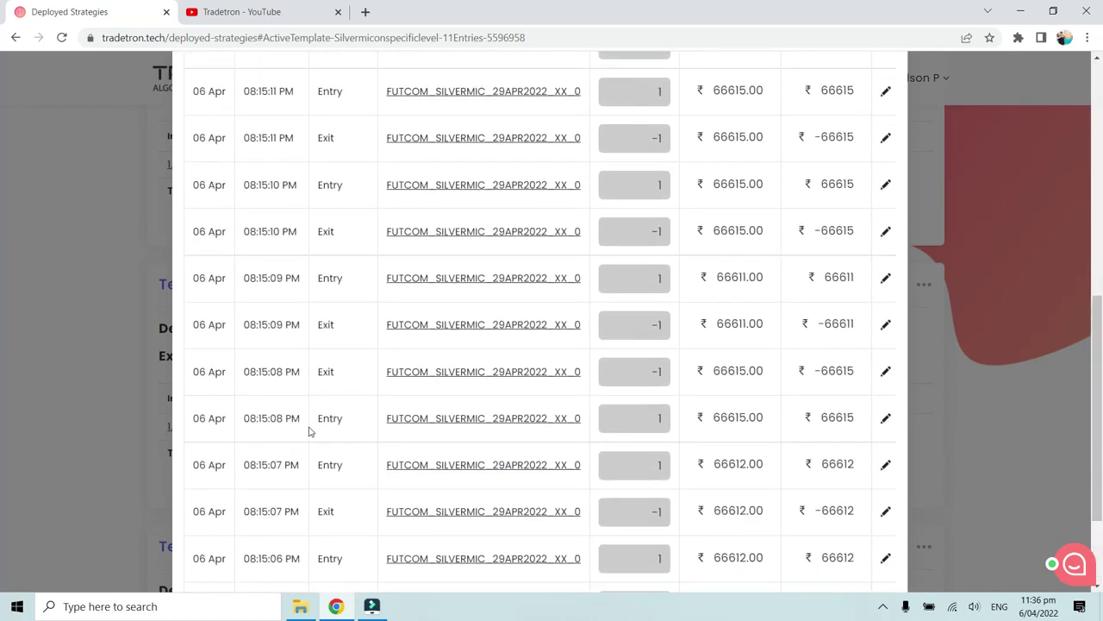
scroll(328, 345, up, 3)
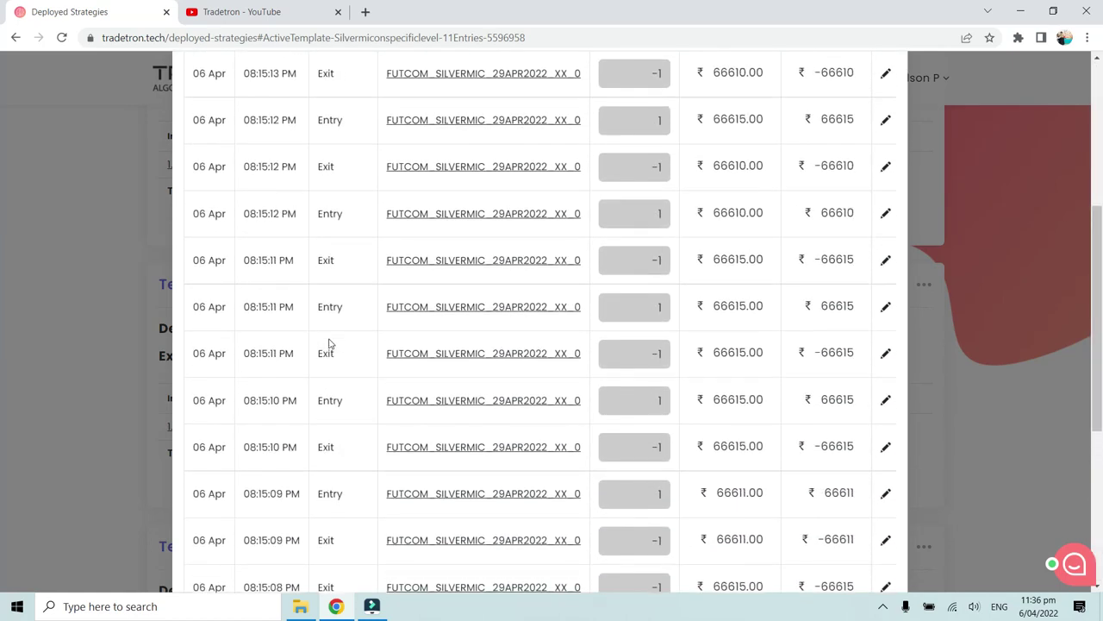
scroll(333, 207, up, 6)
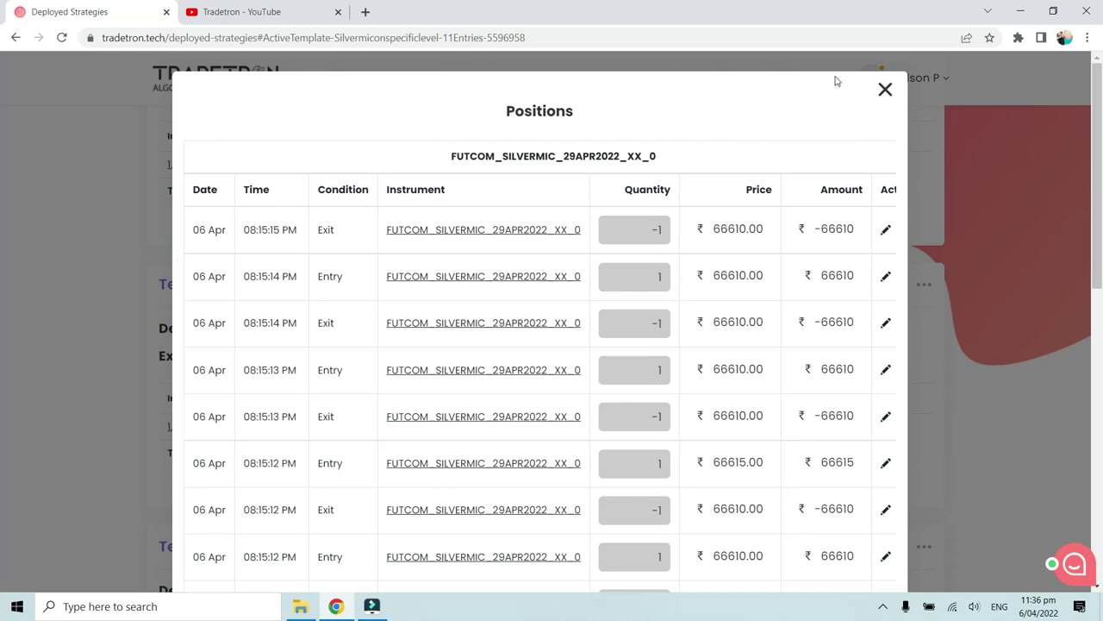
click(883, 96)
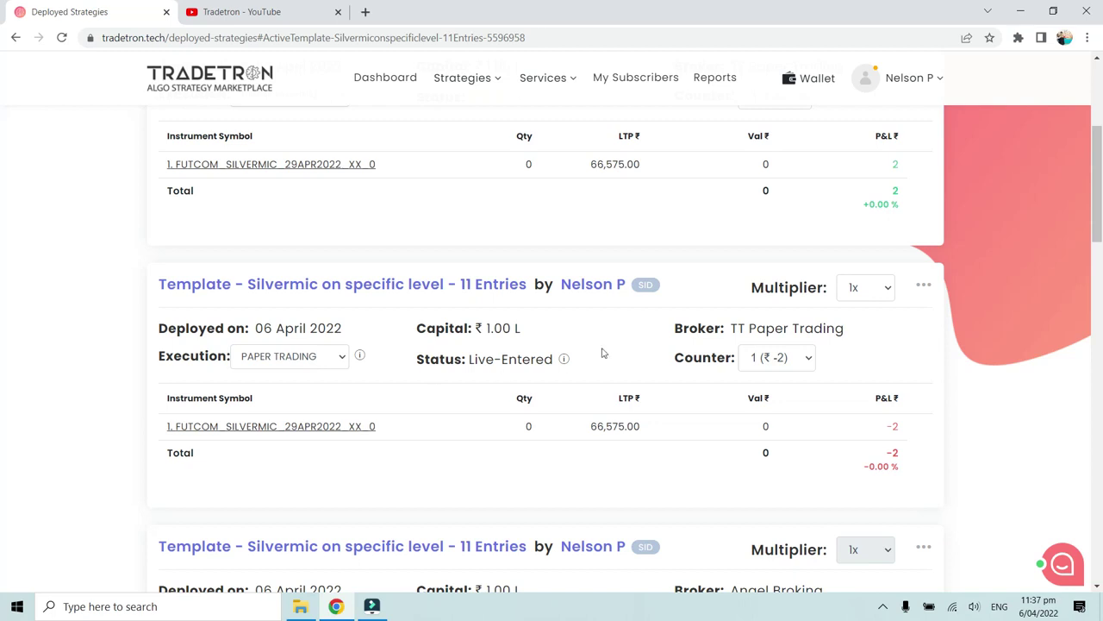
- Review the actions available for the Live-Entered 11 Entries strategy and highlight its status
click(923, 288)
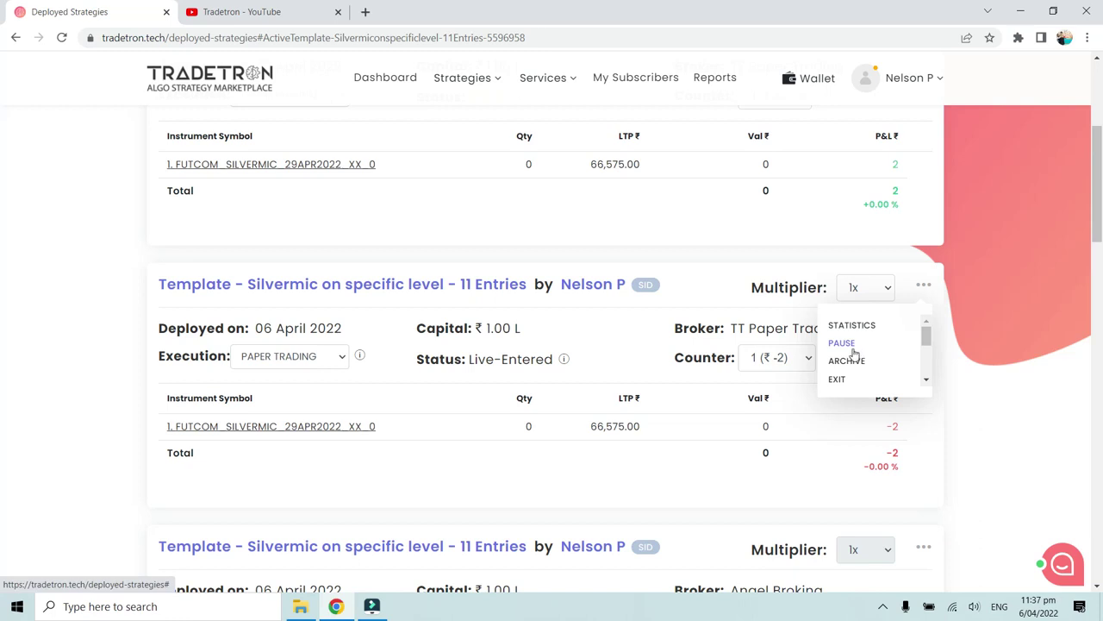
click(624, 371)
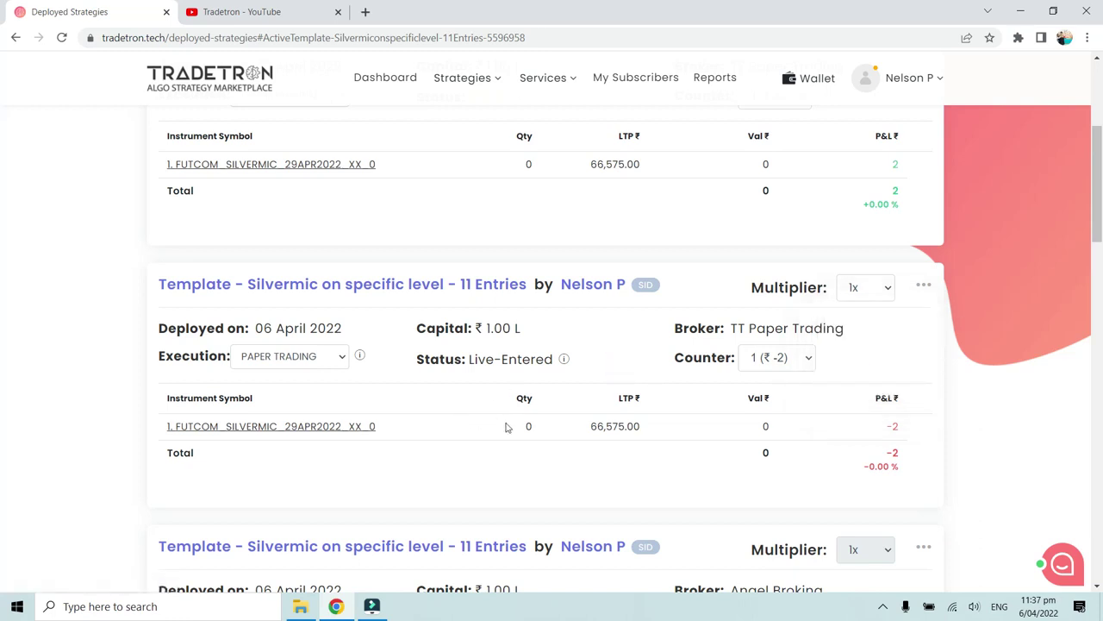
scroll(621, 379, up, 2)
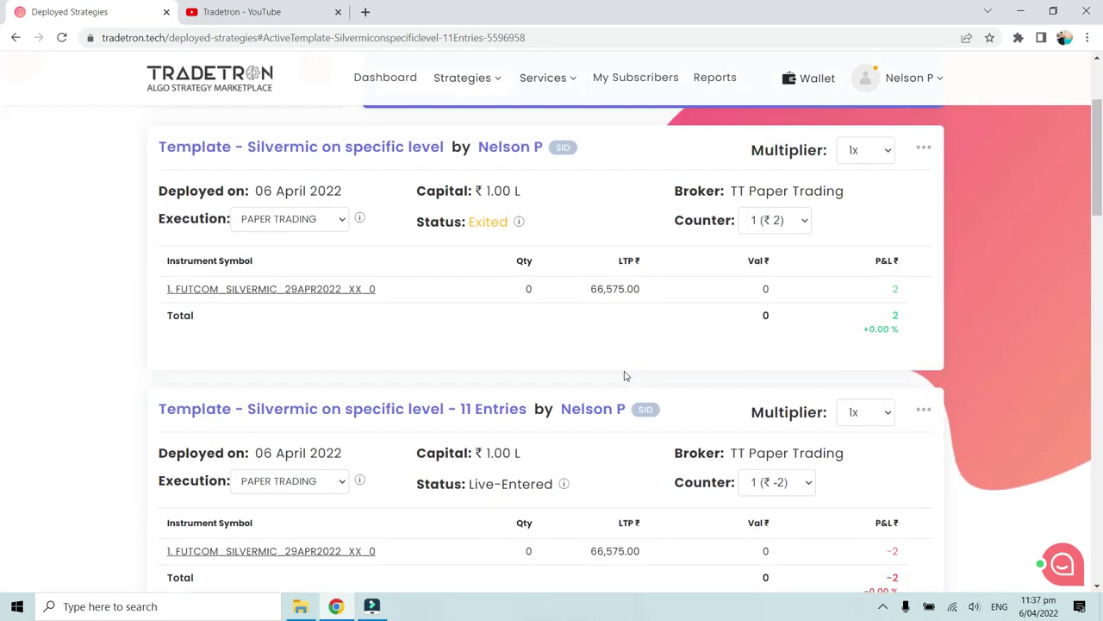
scroll(626, 375, down, 1)
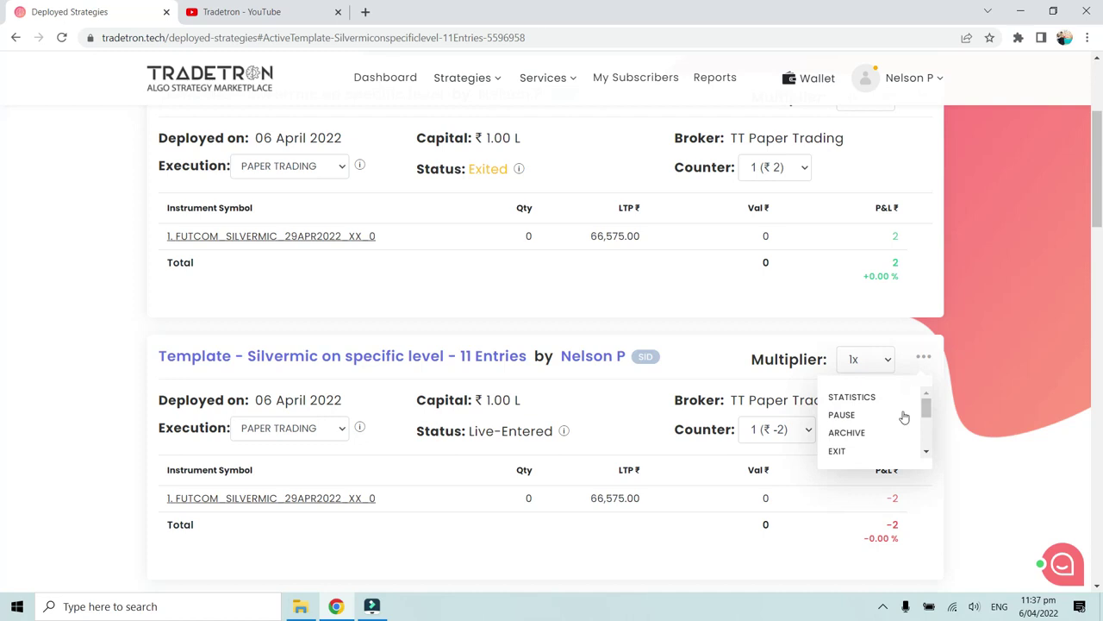
scroll(902, 419, down, 2)
scroll(902, 420, up, 2)
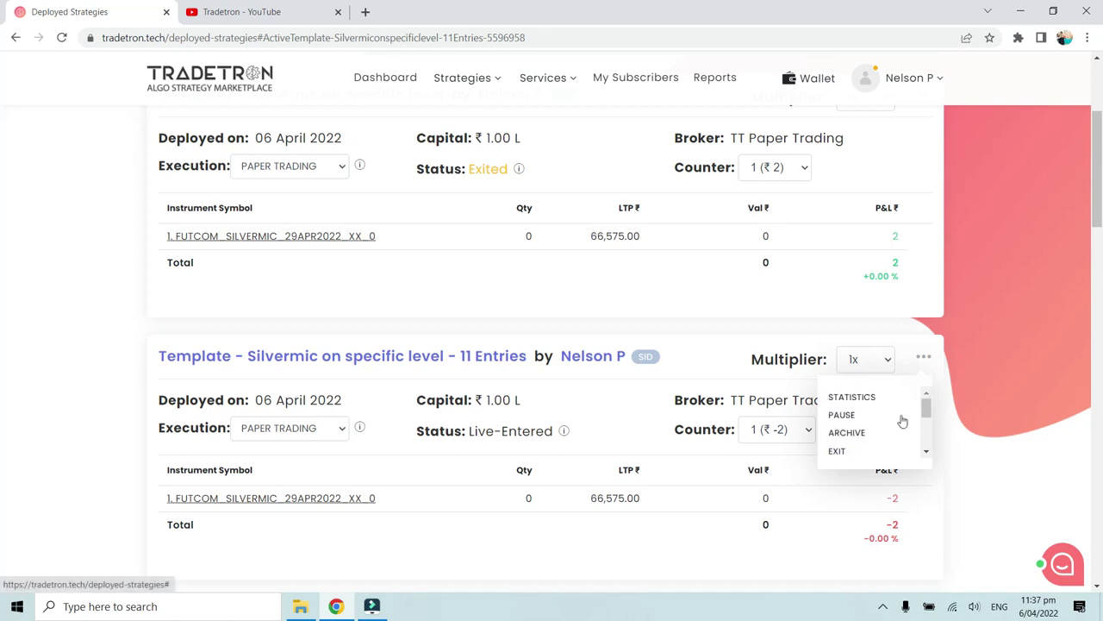
click(621, 419)
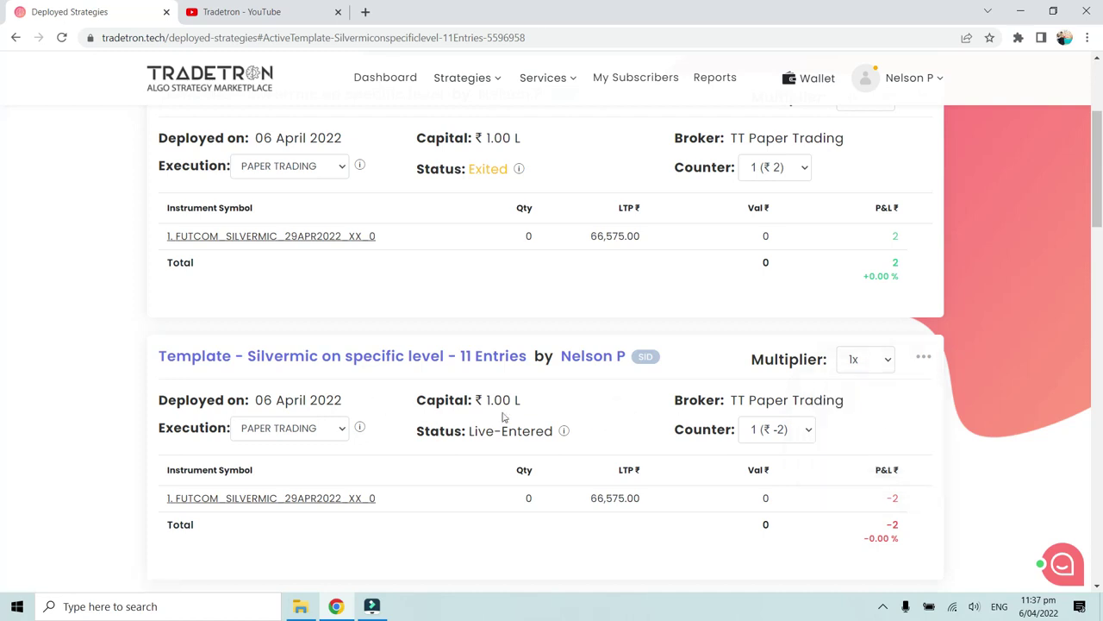
triple_click(471, 433)
click(619, 406)
- Open the positions of the Exited Template - Silvermic on specific level strategy and examine its Entry and Exit trades
scroll(614, 405, up, 1)
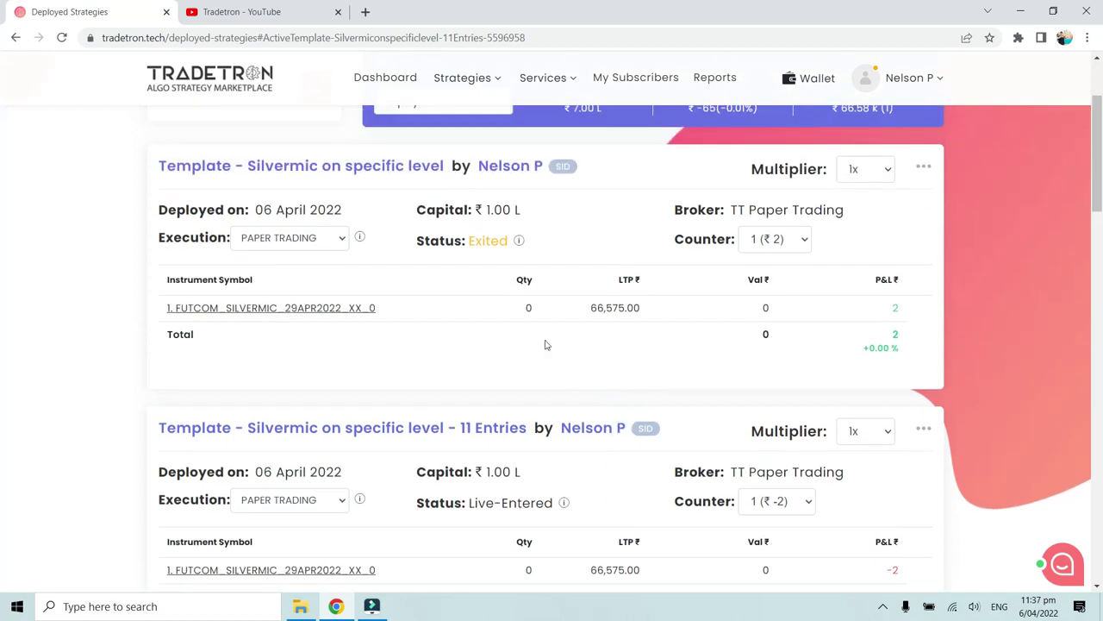
scroll(506, 312, up, 1)
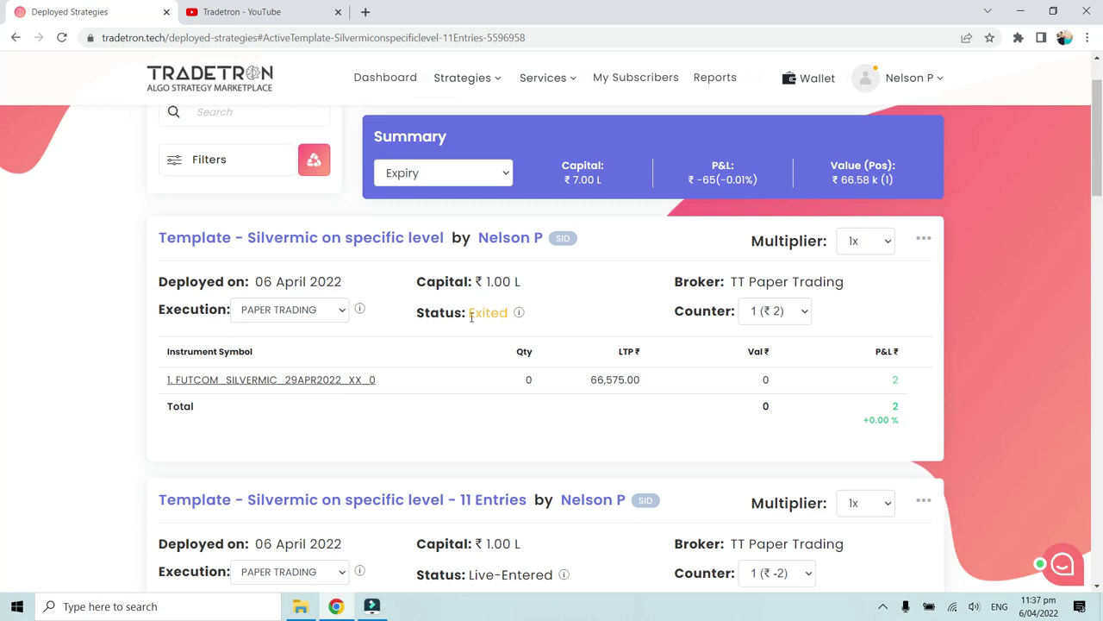
click(346, 381)
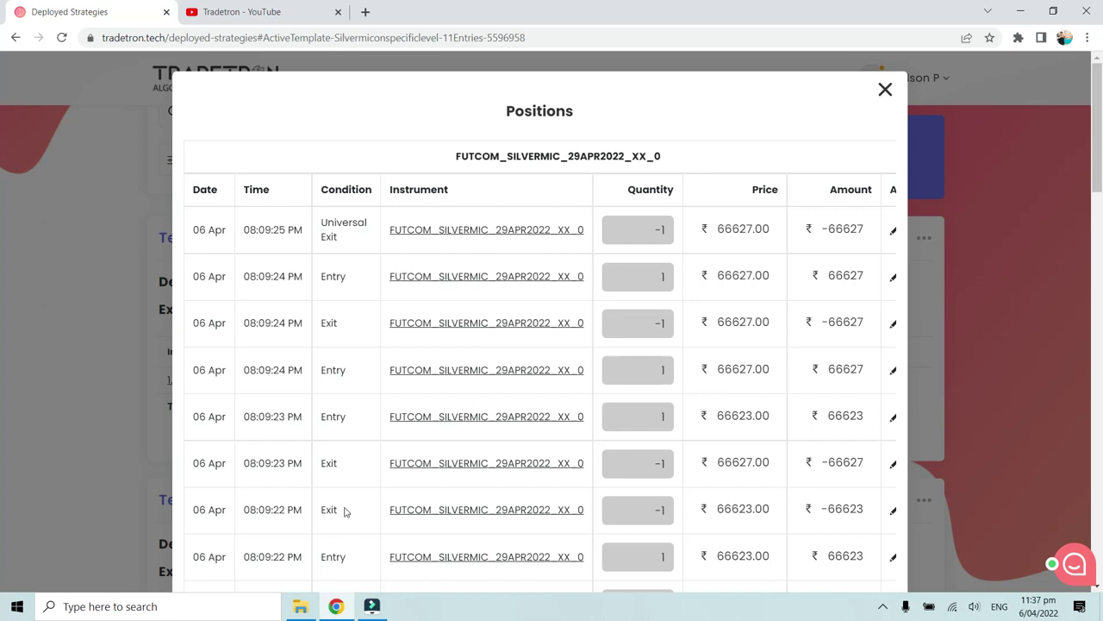
click(330, 417)
scroll(342, 528, down, 2)
double_click(323, 459)
double_click(326, 507)
scroll(355, 493, up, 2)
scroll(353, 388, down, 1)
scroll(349, 234, up, 1)
- Highlight the Universal Exit condition on the latest trade and close the positions list
triple_click(344, 236)
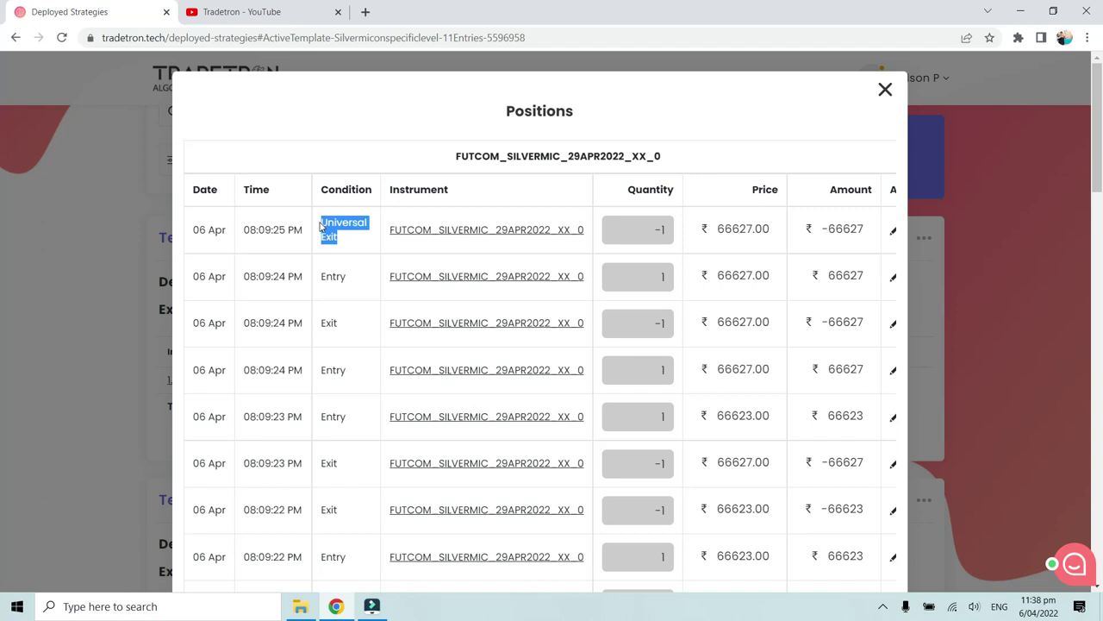
click(341, 257)
triple_click(344, 244)
click(336, 235)
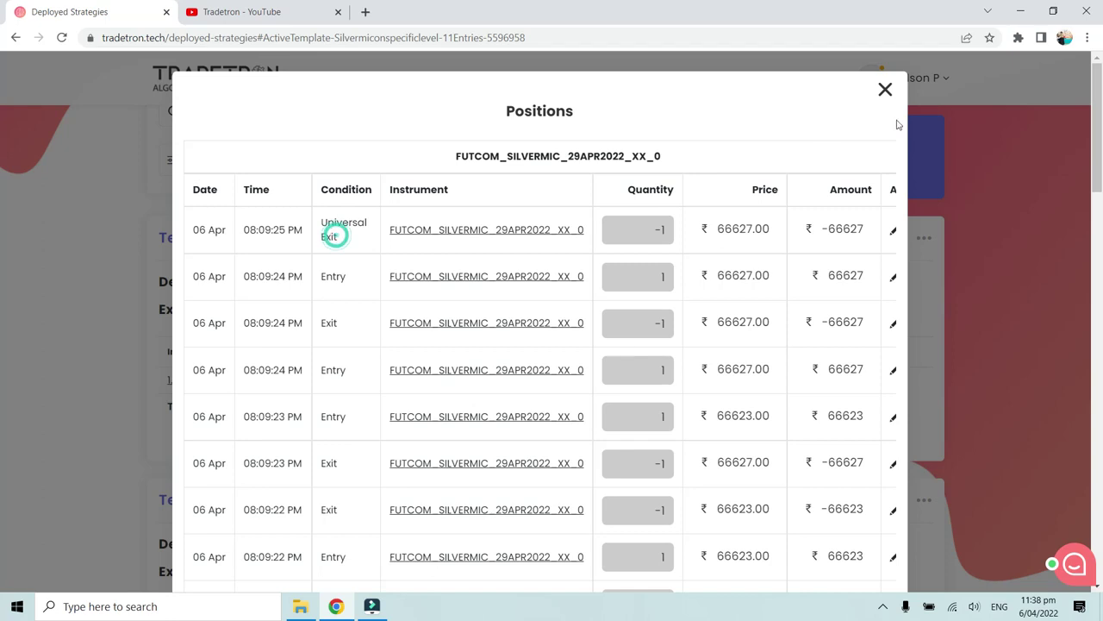
click(885, 92)
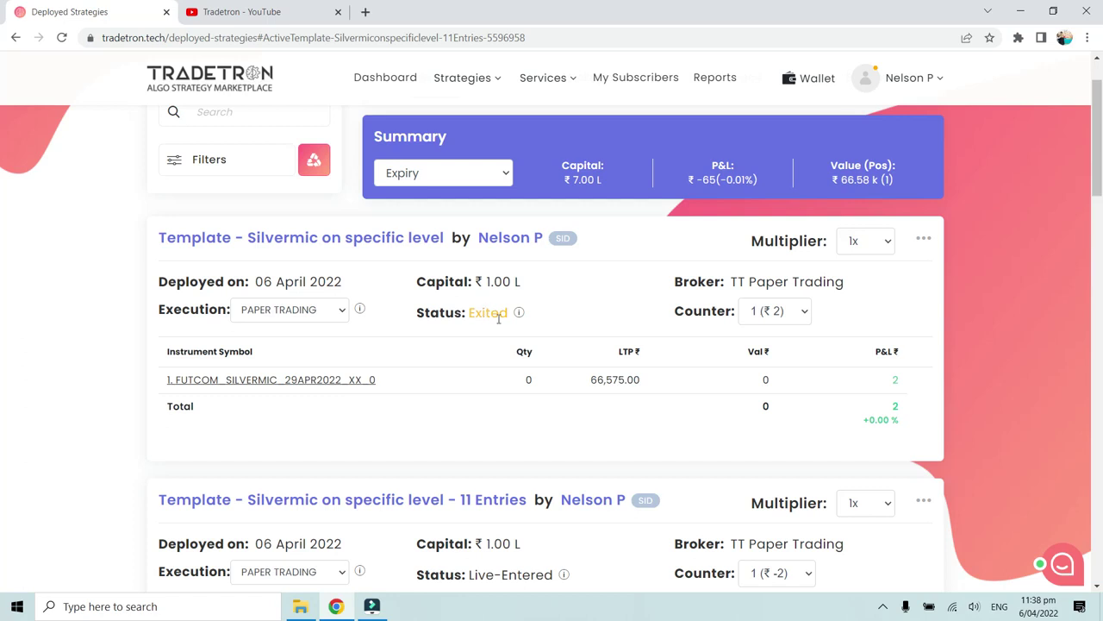
- Compare with the Live-Entered 11 Entries strategy's positions, highlighting its latest Exit condition, and close the list
scroll(508, 392, down, 3)
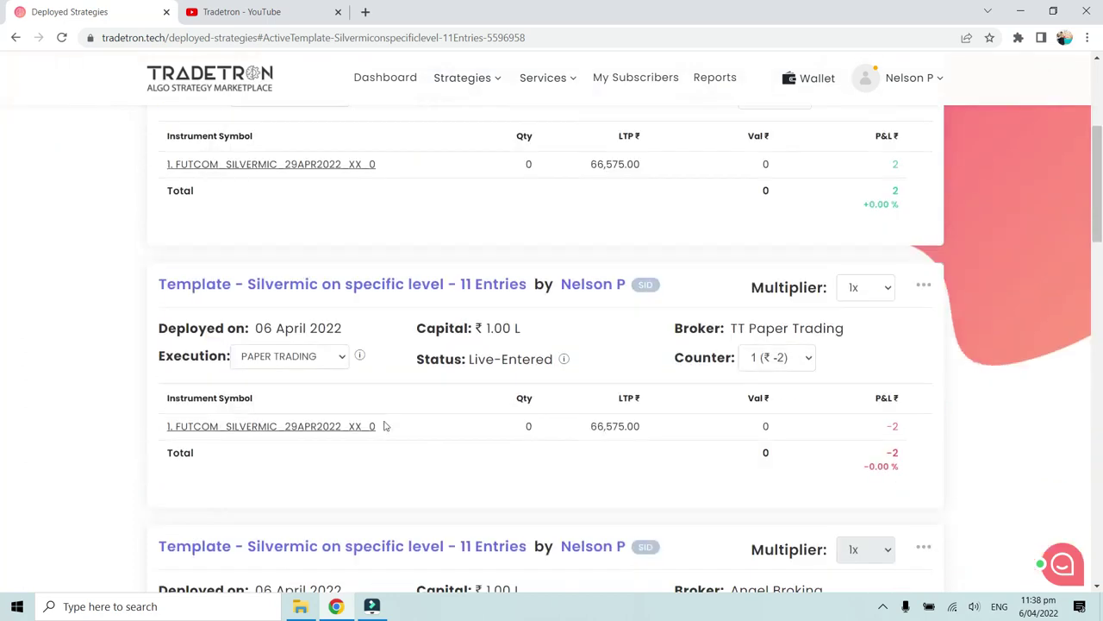
click(358, 429)
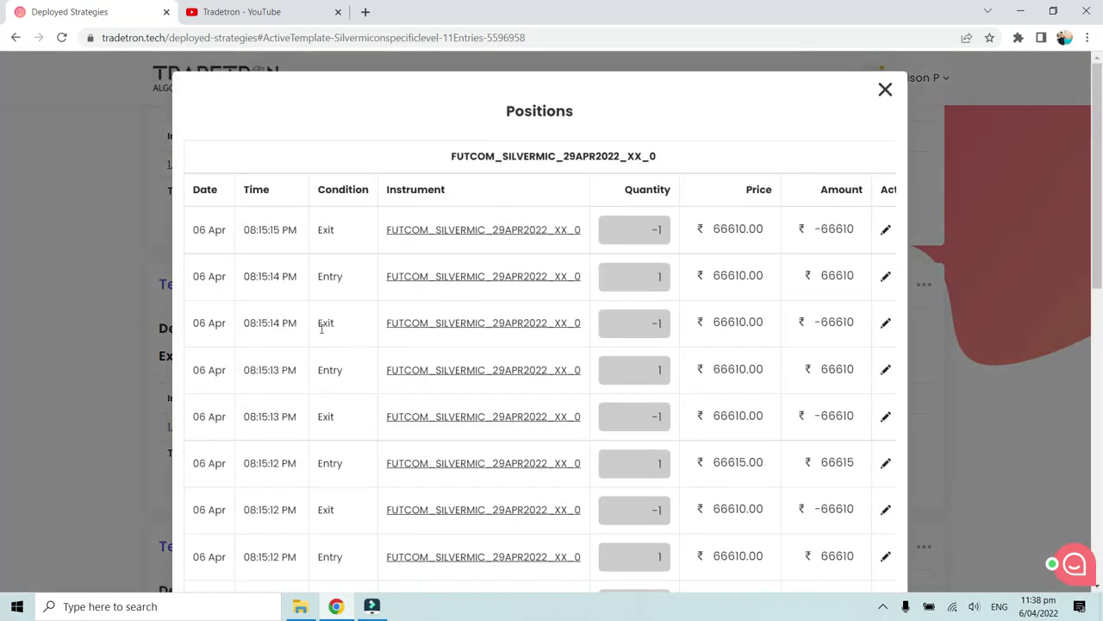
double_click(320, 323)
double_click(323, 230)
click(368, 228)
click(887, 95)
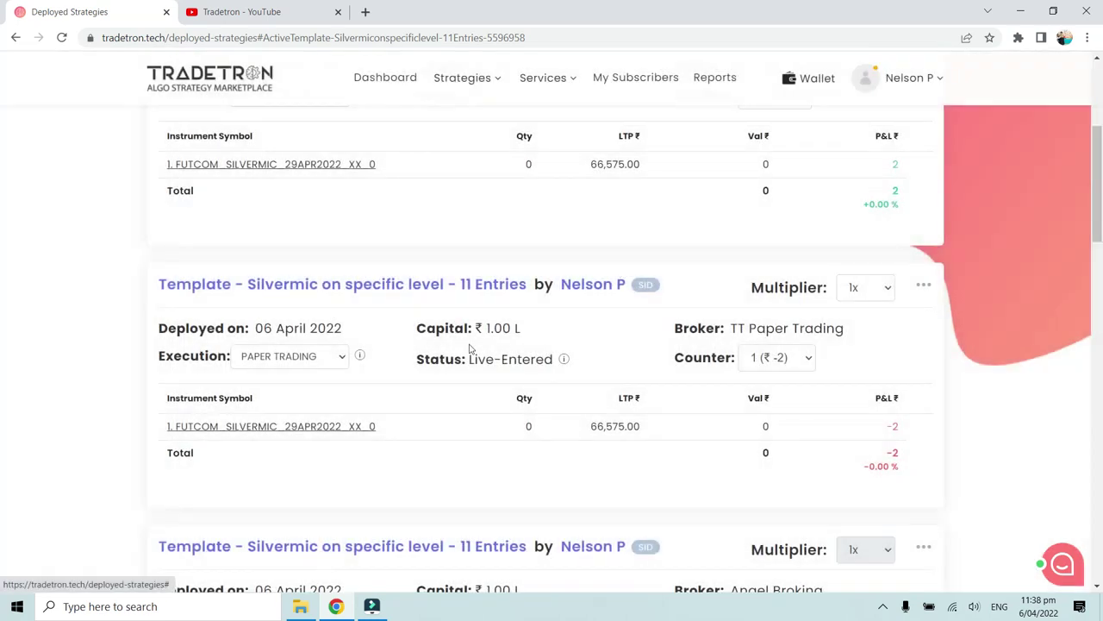
click(480, 361)
- Highlight the Exited status of the Template - Silvermic on specific level strategy
scroll(500, 361, up, 2)
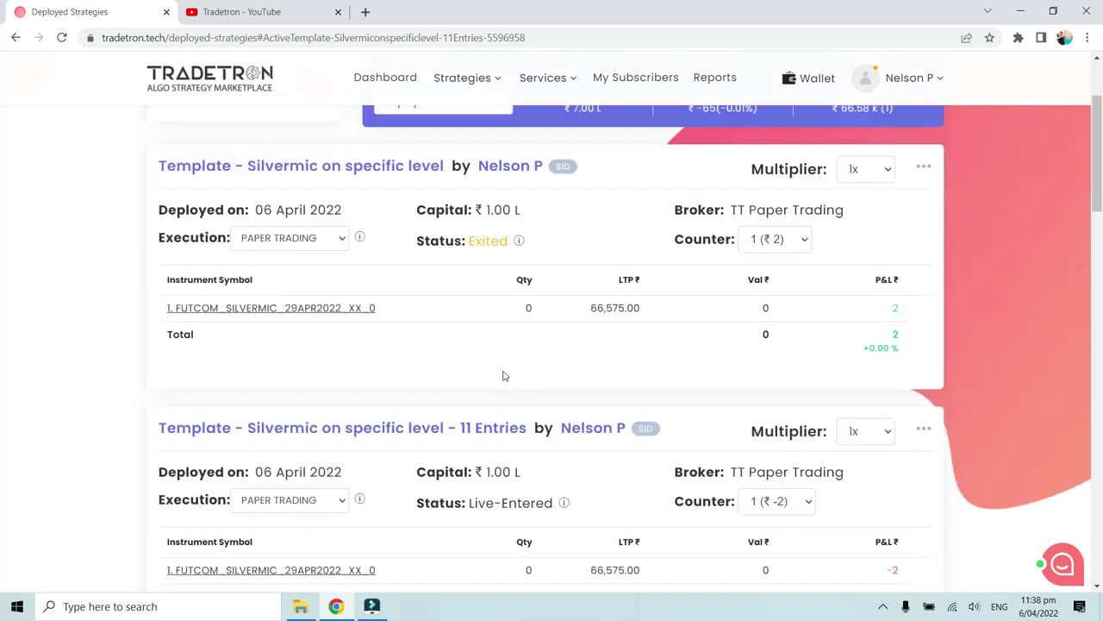
double_click(472, 241)
click(508, 240)
- Open the Exited strategy for editing in a separate browser tab and find its Universal Exit condition
click(923, 169)
scroll(849, 265, down, 3)
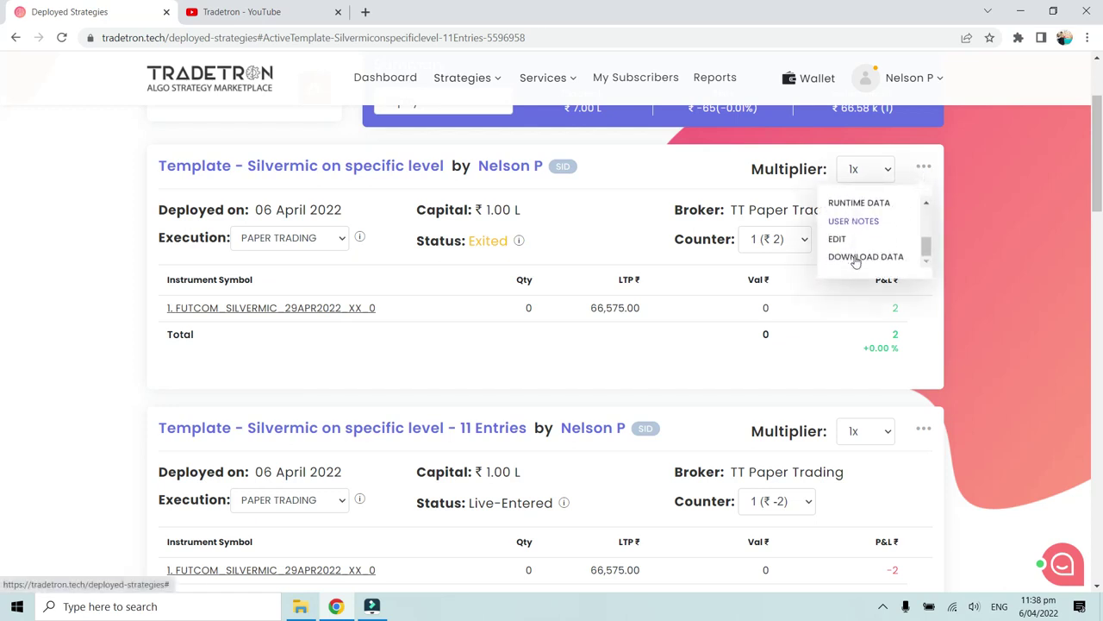
right_click(837, 244)
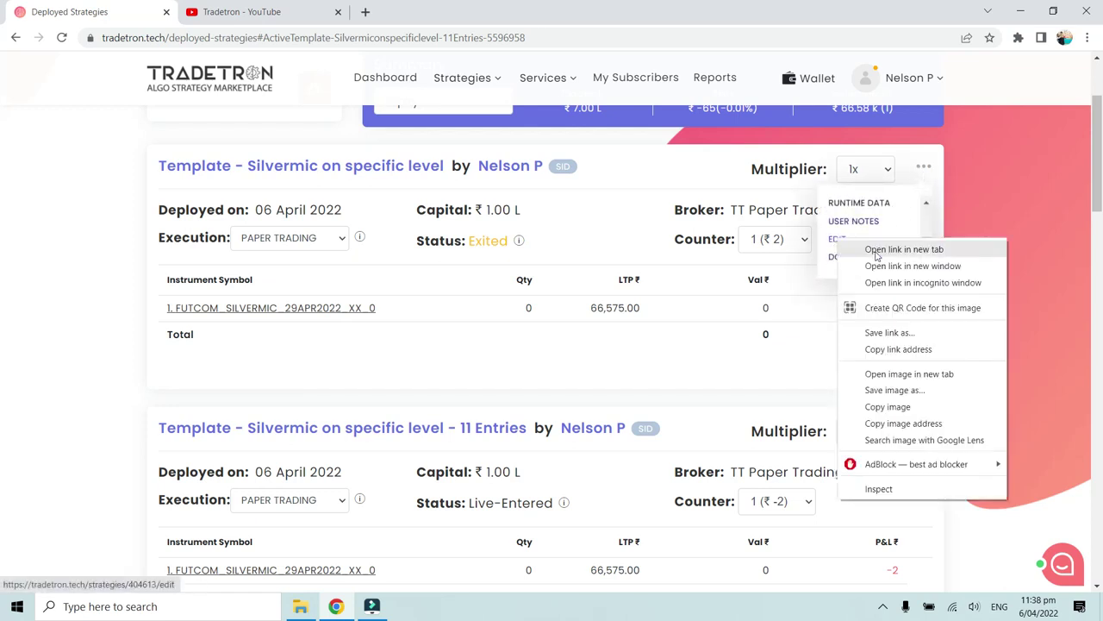
click(877, 250)
click(296, 11)
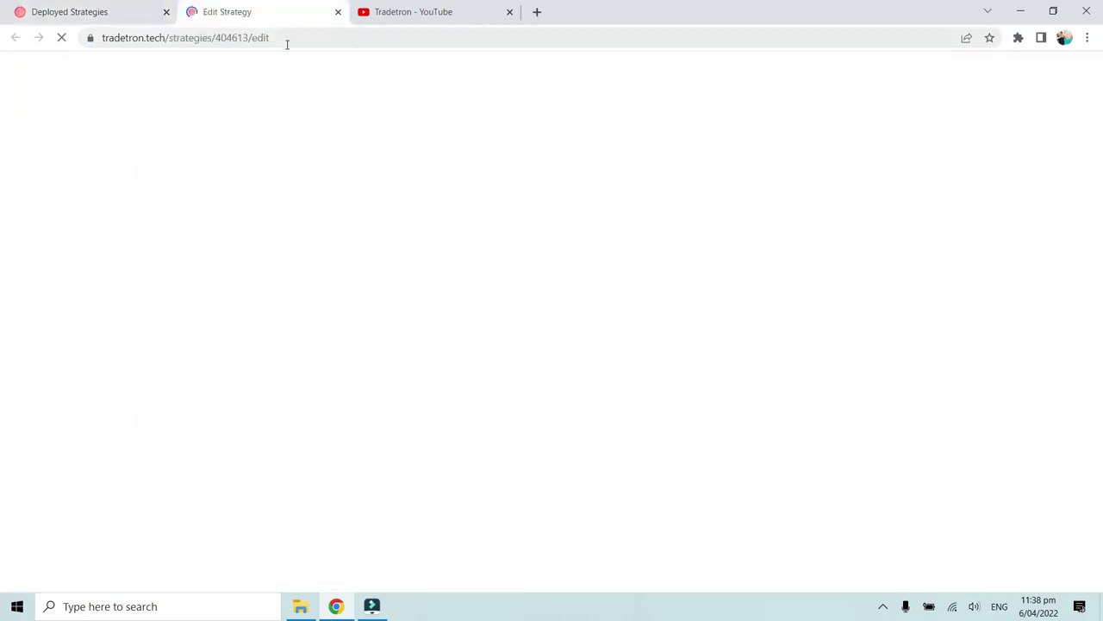
scroll(375, 164, down, 10)
scroll(375, 164, down, 10)
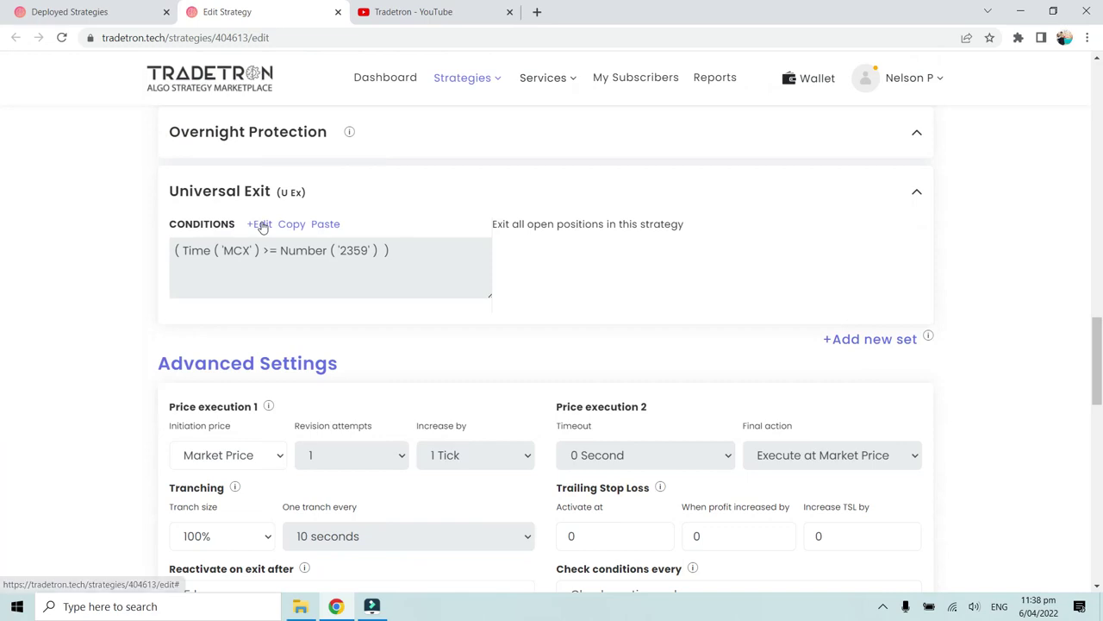
- Return to the deployed strategies and review the actions available for the Exited strategy
click(110, 17)
scroll(916, 231, up, 5)
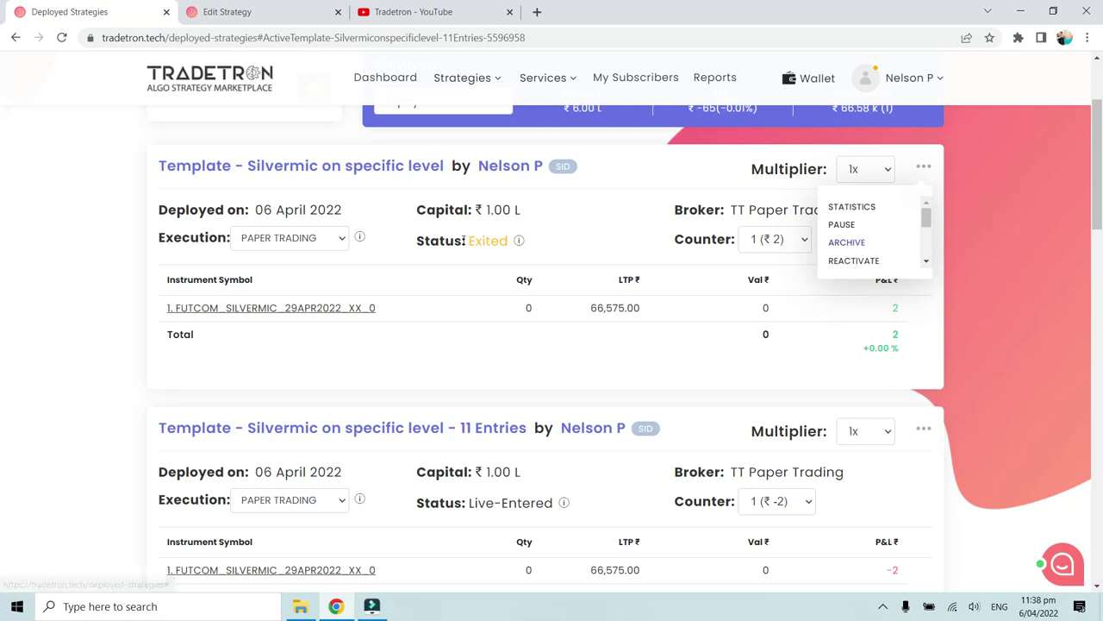
click(963, 357)
- Exit the Live-Entered 11 Entries paper trading strategy and confirm the status change
scroll(939, 319, down, 2)
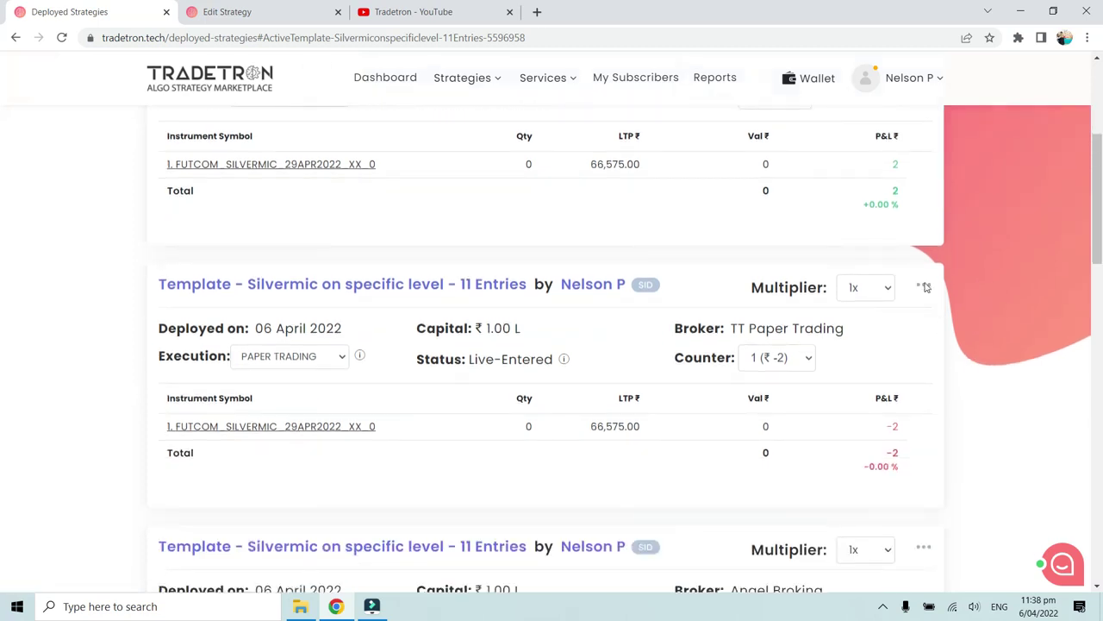
click(922, 284)
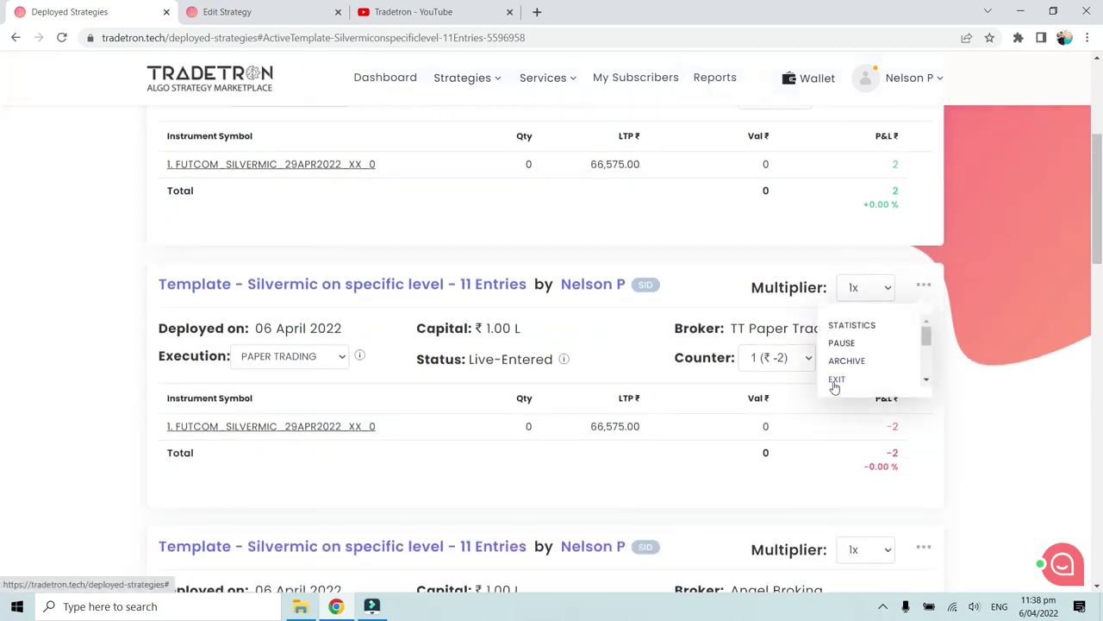
click(834, 382)
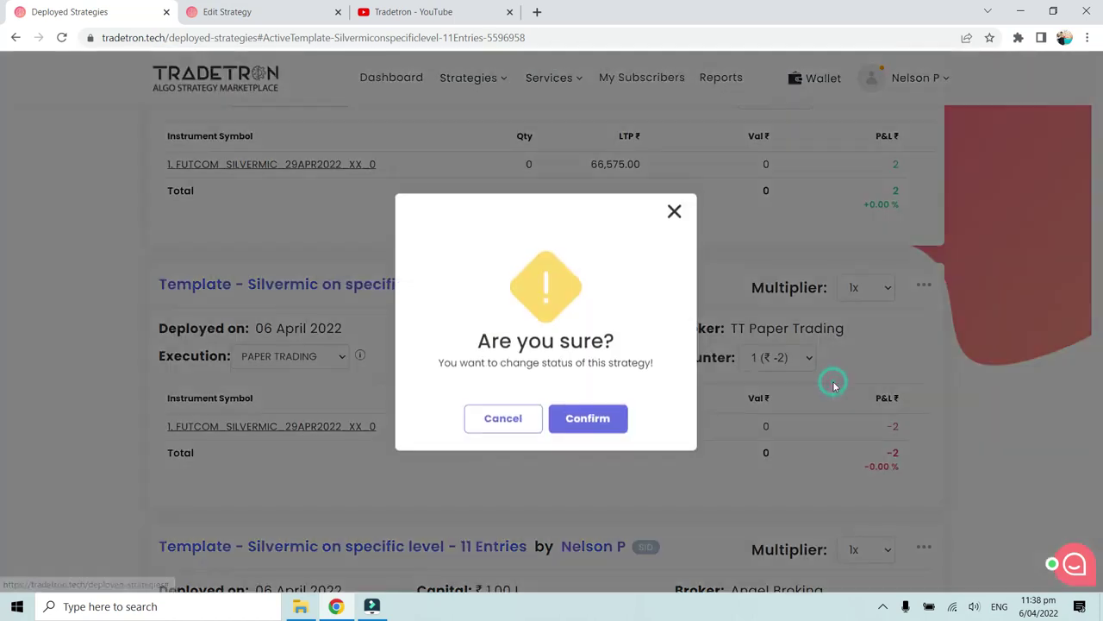
click(592, 422)
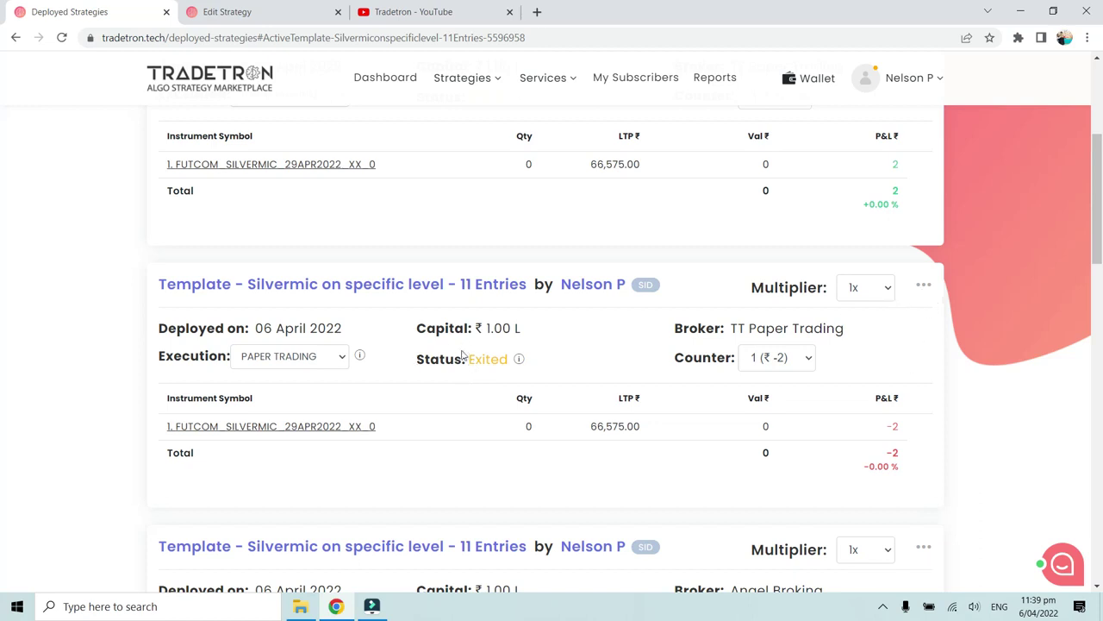
- Review the actions available for the 11 Entries paper trading strategy in its Exited status
click(923, 287)
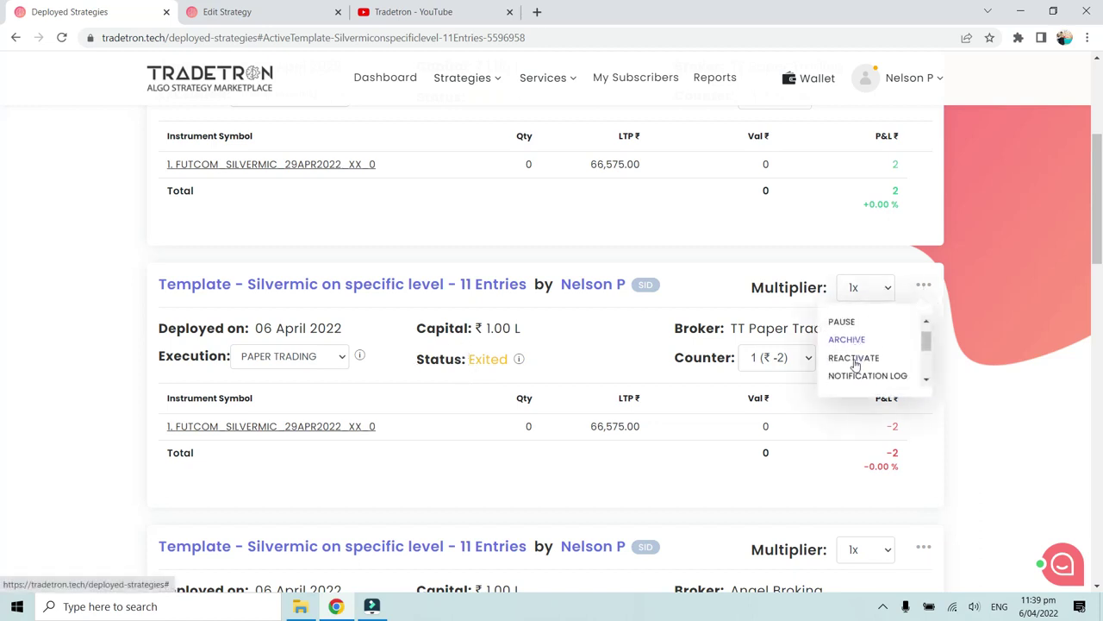
scroll(853, 367, down, 2)
scroll(852, 369, up, 3)
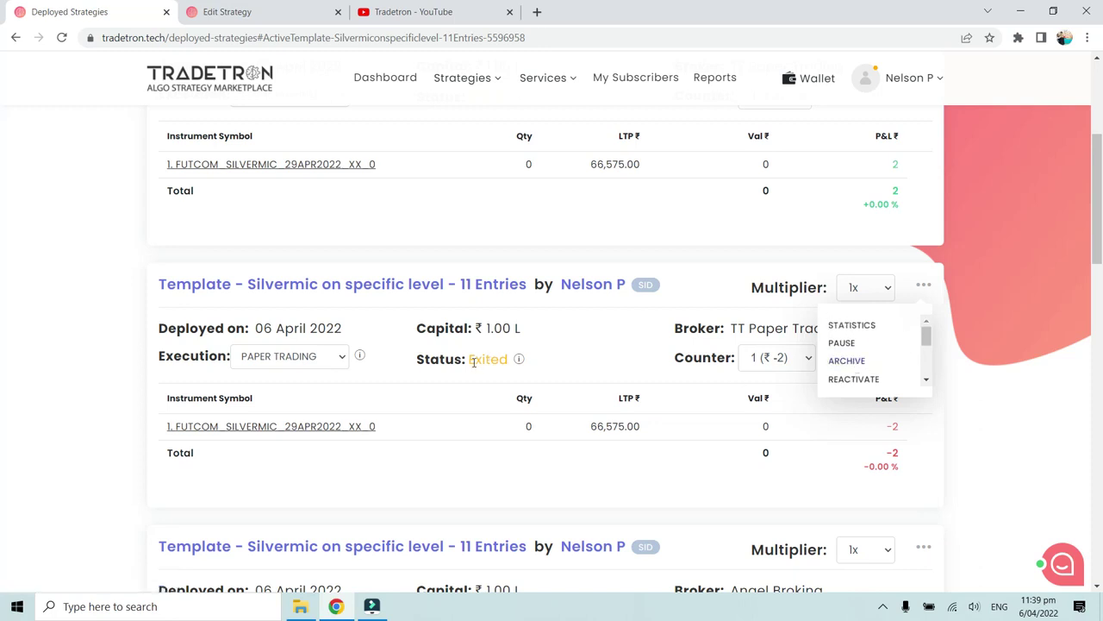
click(470, 359)
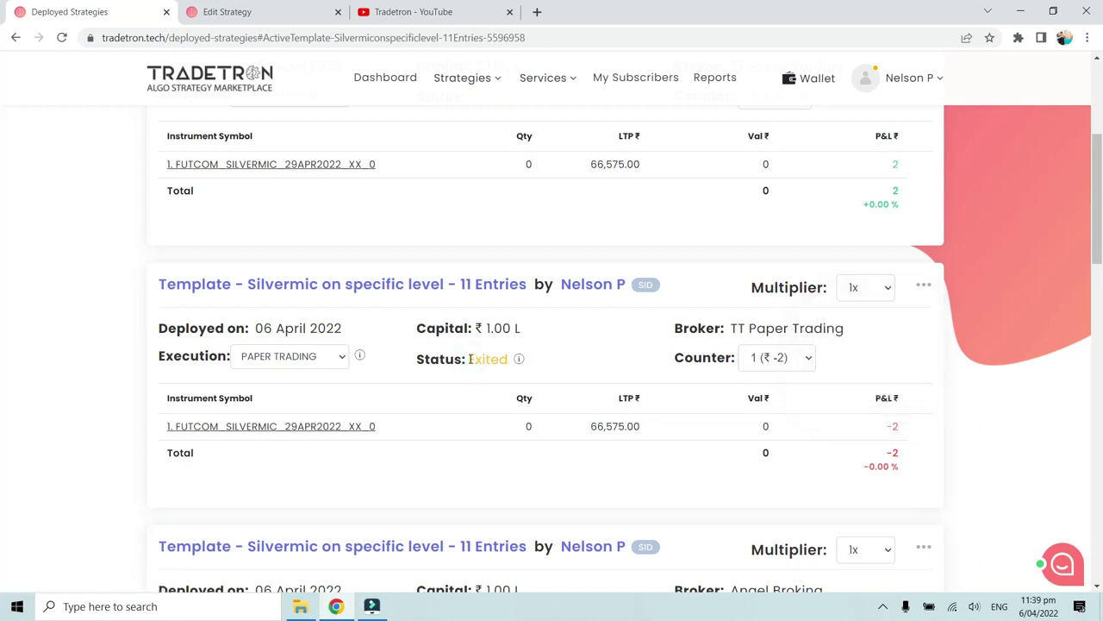
- Switch back to the strategy's edit page and examine the Universal Exit condition and the Reactivate on exit after setting
scroll(558, 362, up, 2)
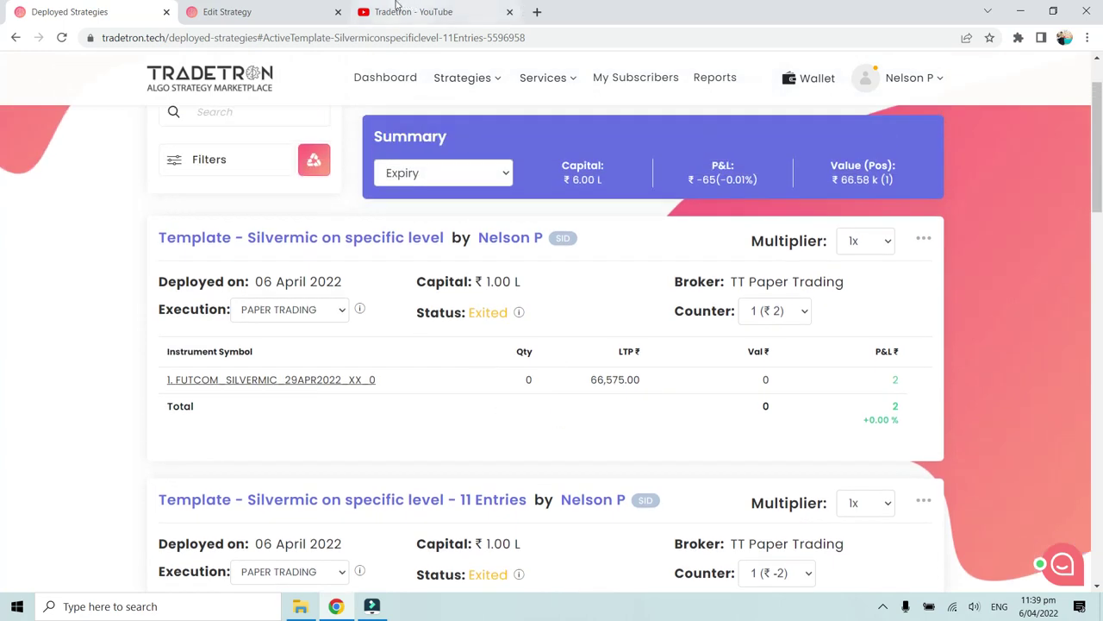
click(259, 11)
scroll(303, 267, down, 1)
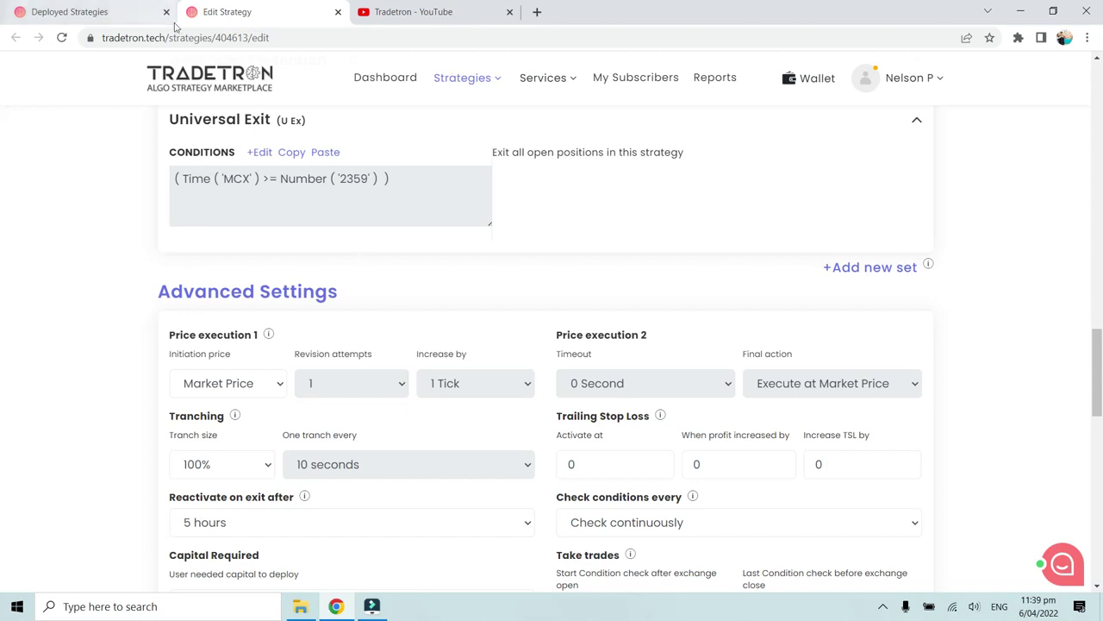
- Return to the deployed strategies and read the explanations of all strategy statuses for the Exited strategy
scroll(83, 4, up, 3)
click(83, 10)
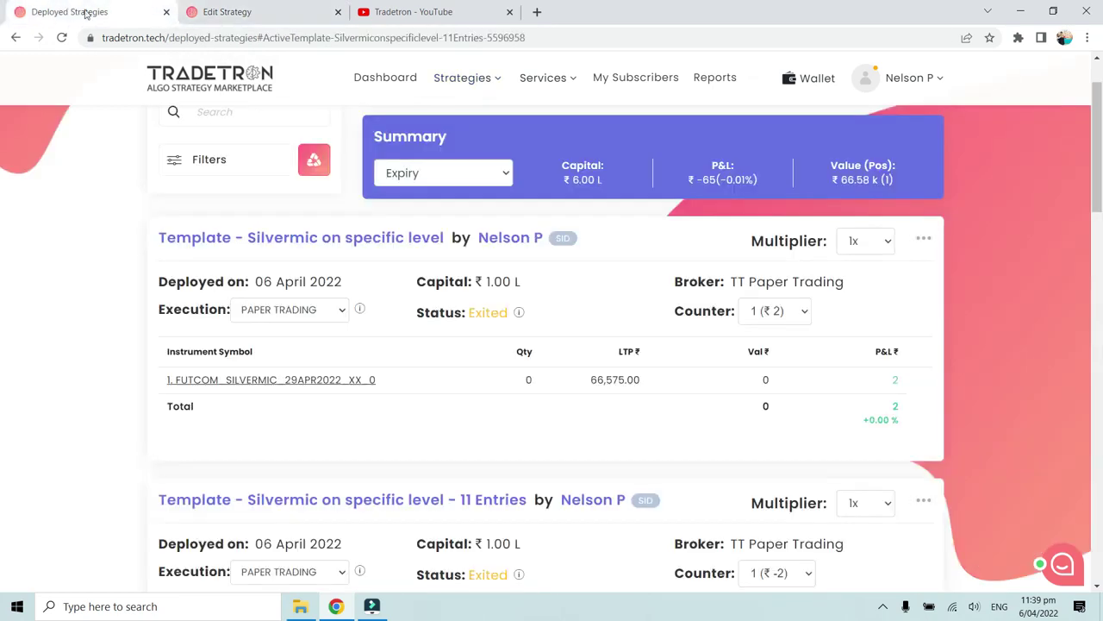
scroll(496, 332, down, 1)
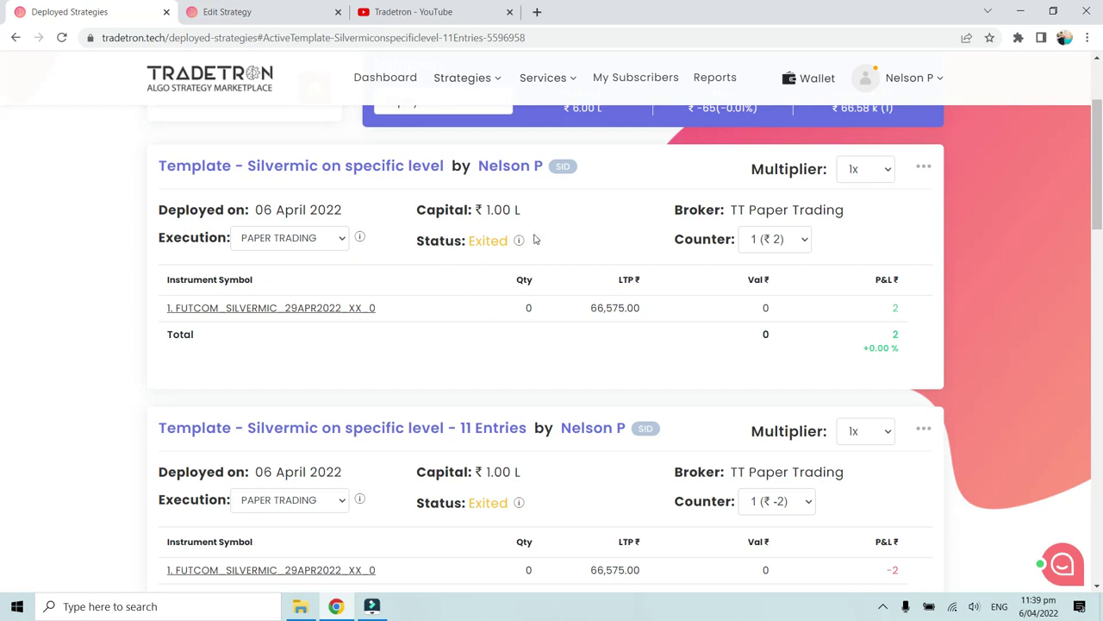
mouse_move(520, 244)
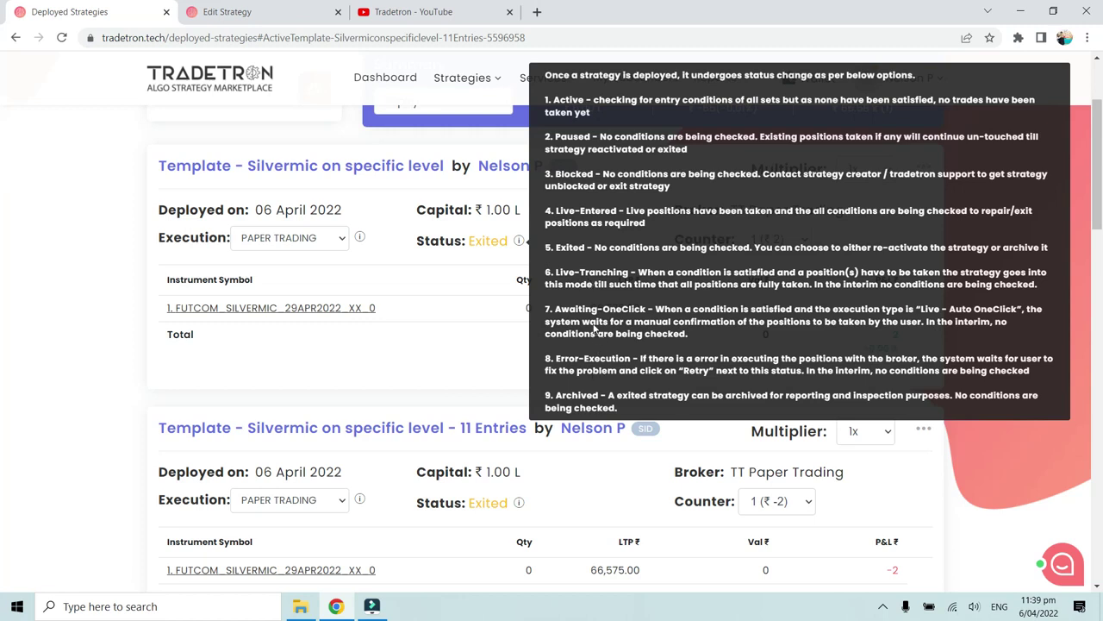
click(485, 301)
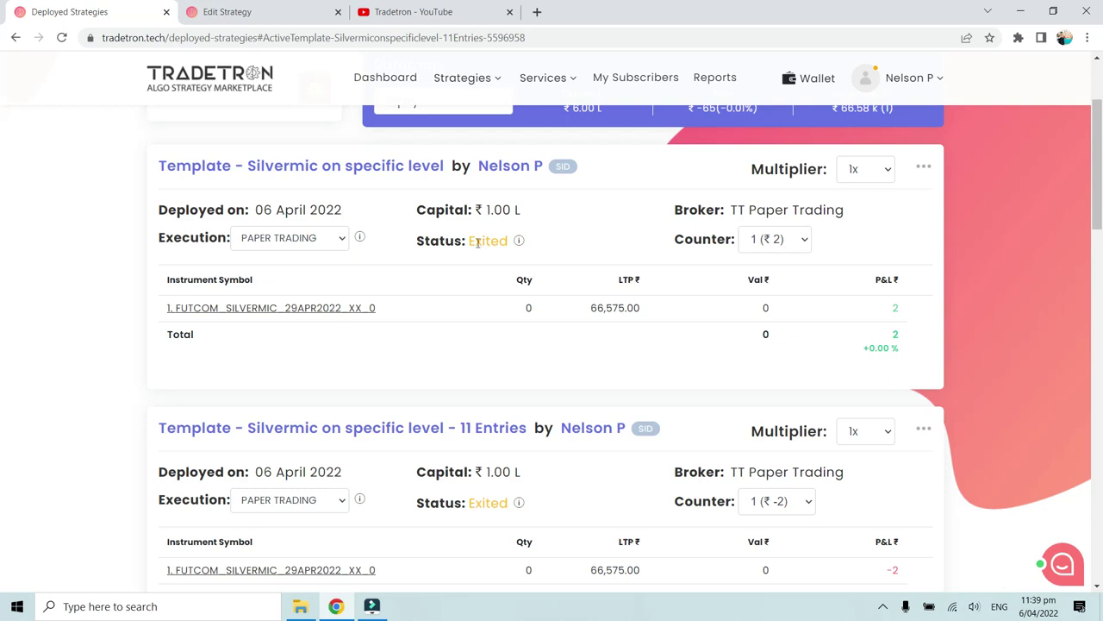
- Look through the deployed strategies, comparing their statuses and checking the SID of the first Exited strategy
scroll(480, 328, down, 15)
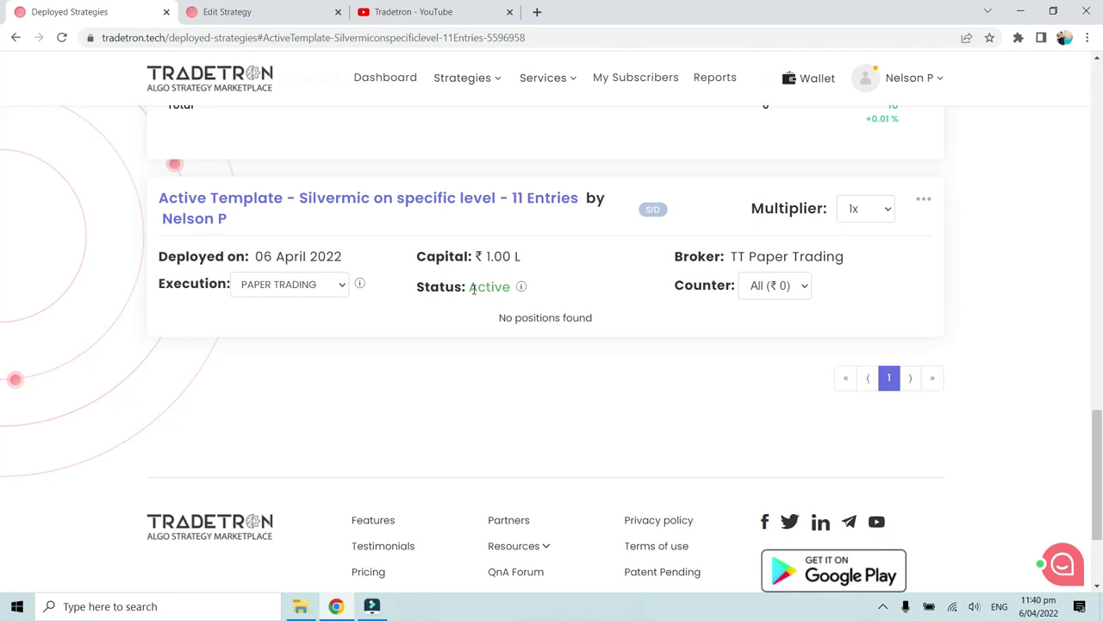
scroll(655, 349, up, 3)
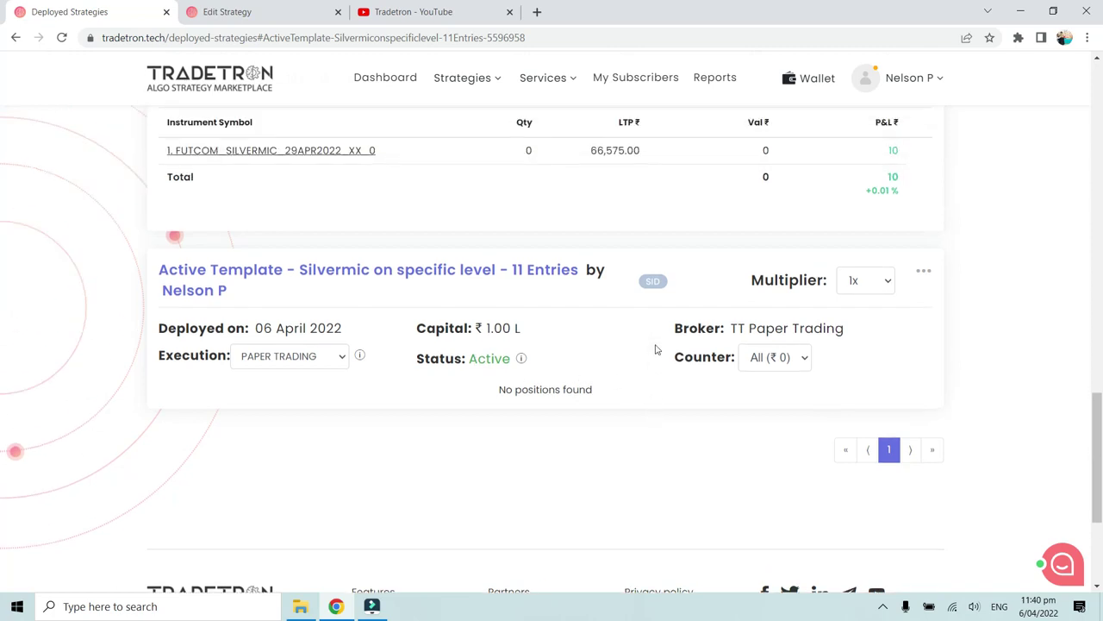
scroll(655, 349, up, 6)
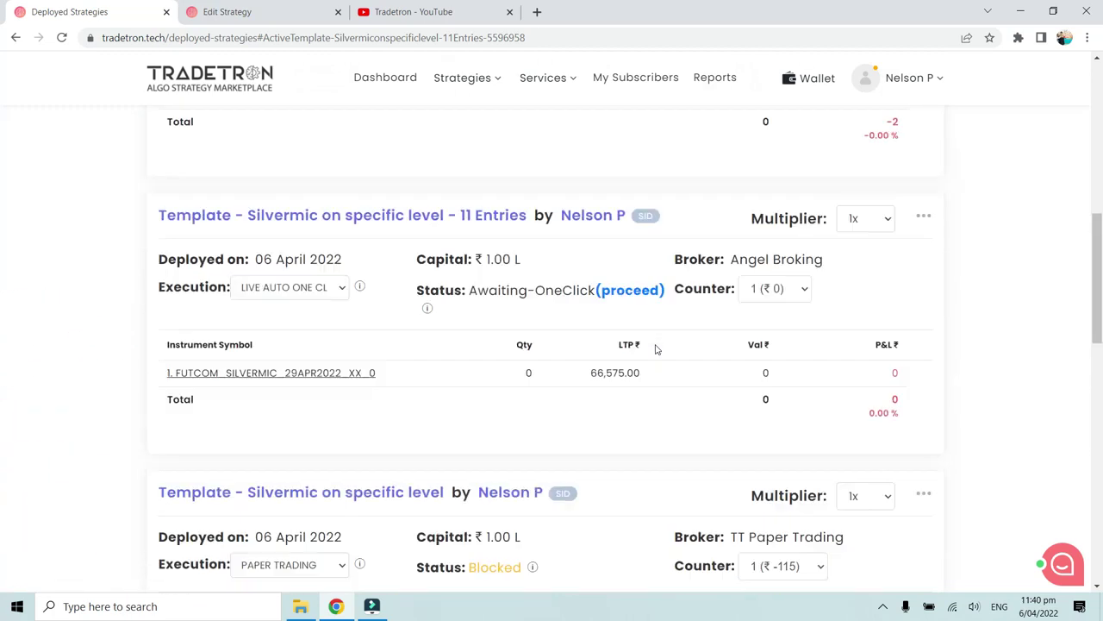
scroll(655, 349, up, 10)
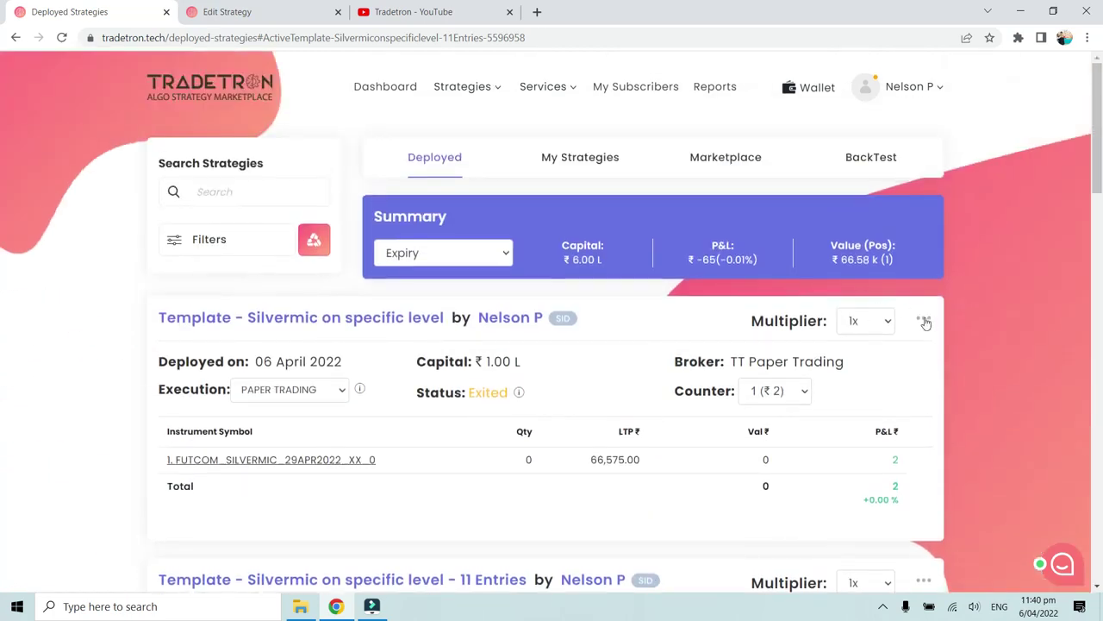
mouse_move(563, 317)
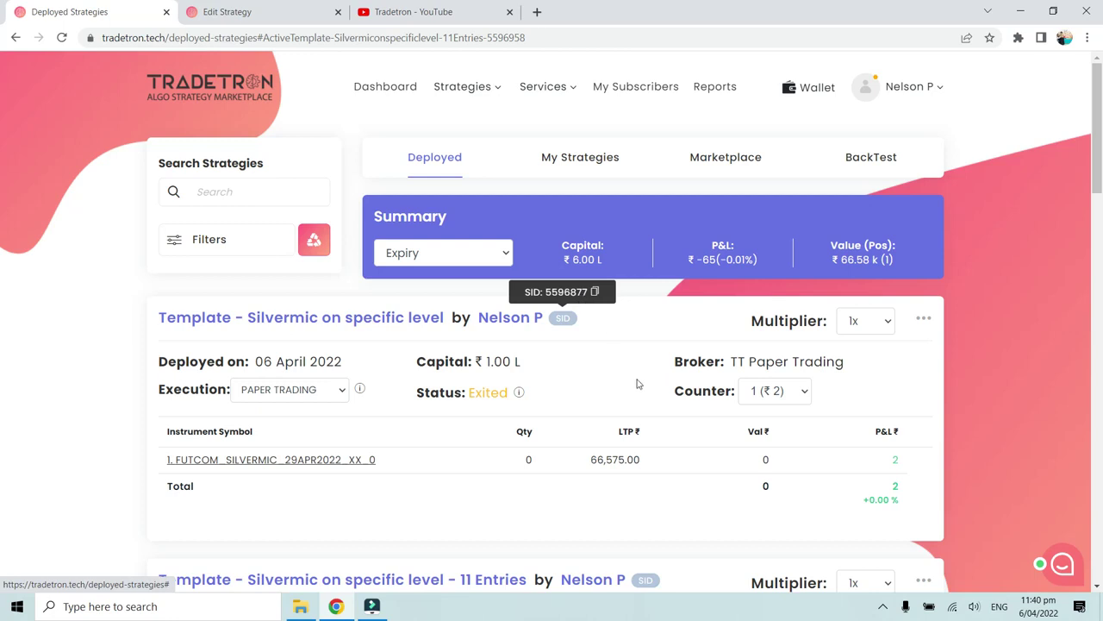
scroll(639, 383, down, 1)
scroll(639, 383, down, 4)
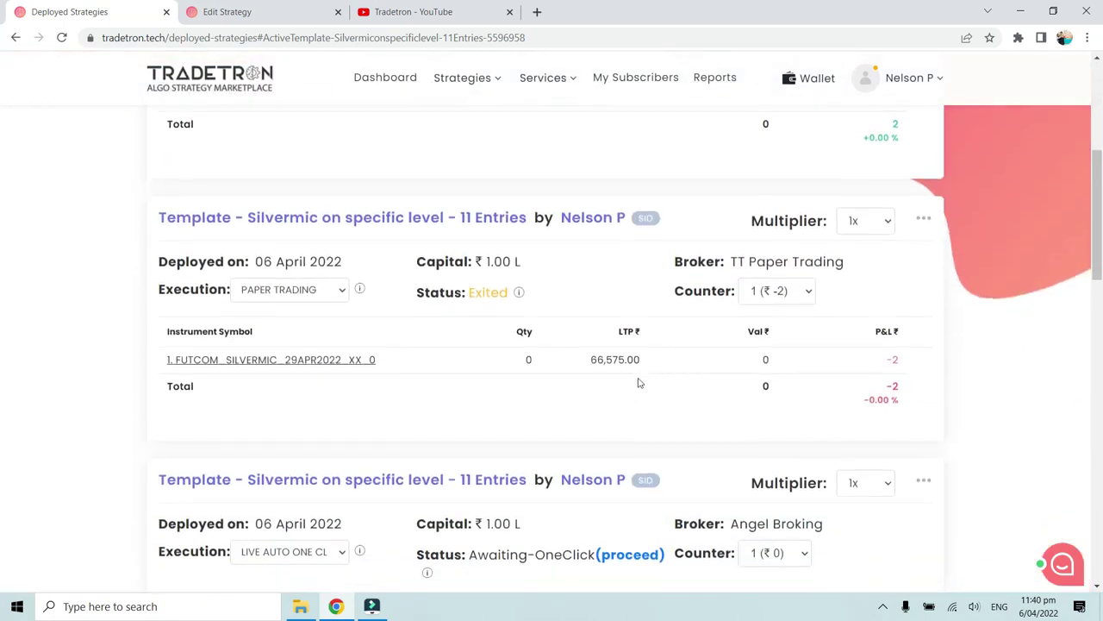
scroll(639, 383, down, 12)
scroll(639, 373, up, 5)
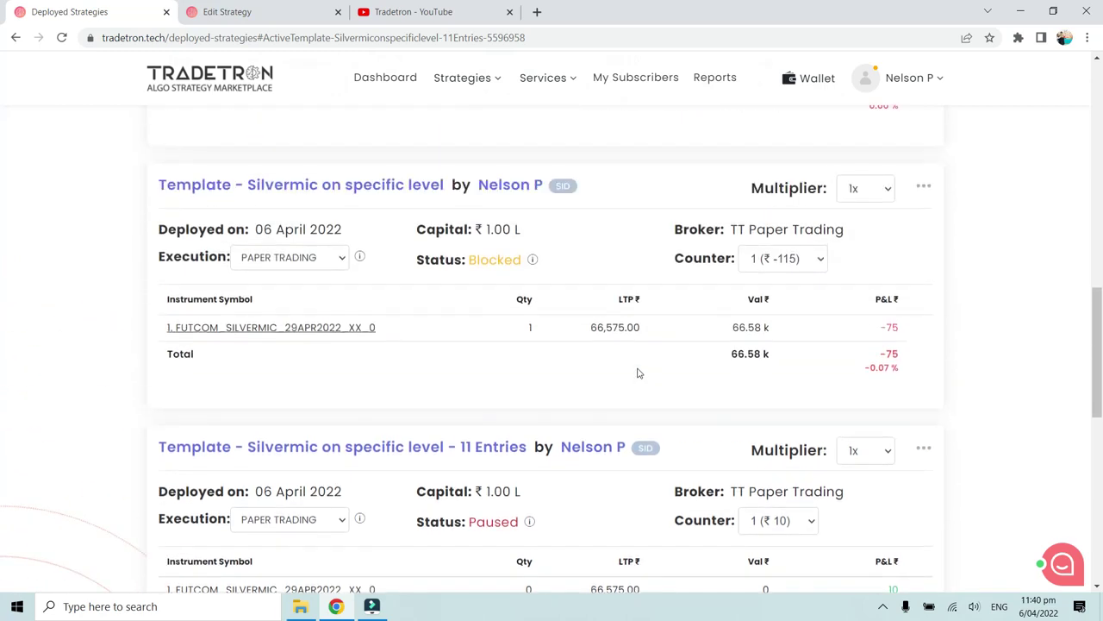
- Archive the Active Template - Silvermic on specific level - 11 Entries strategy and check its SID
scroll(639, 374, down, 5)
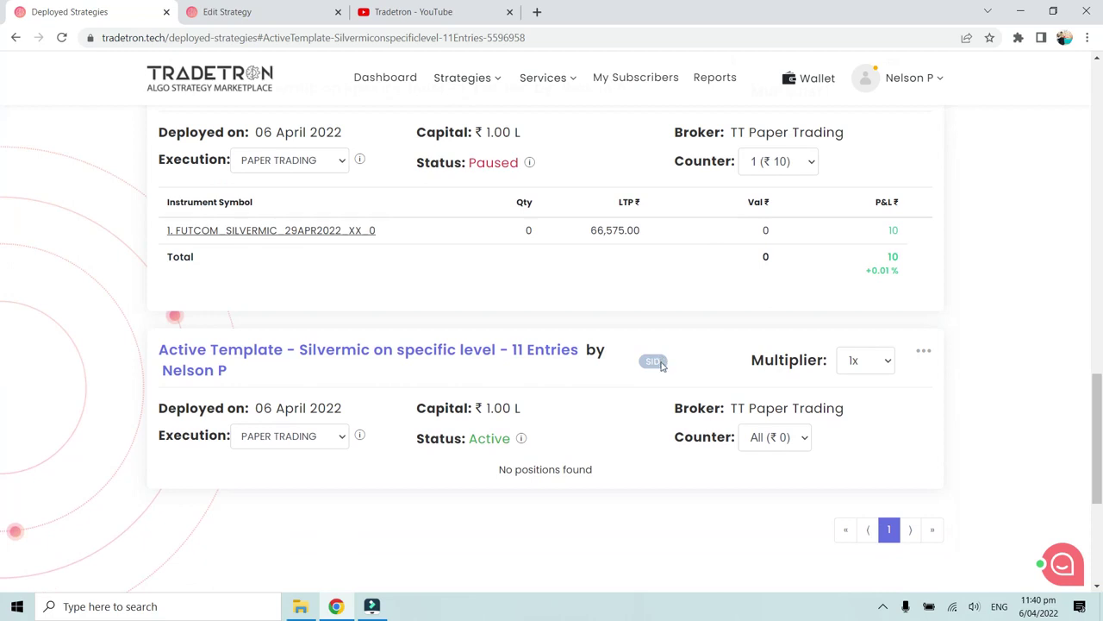
mouse_move(653, 362)
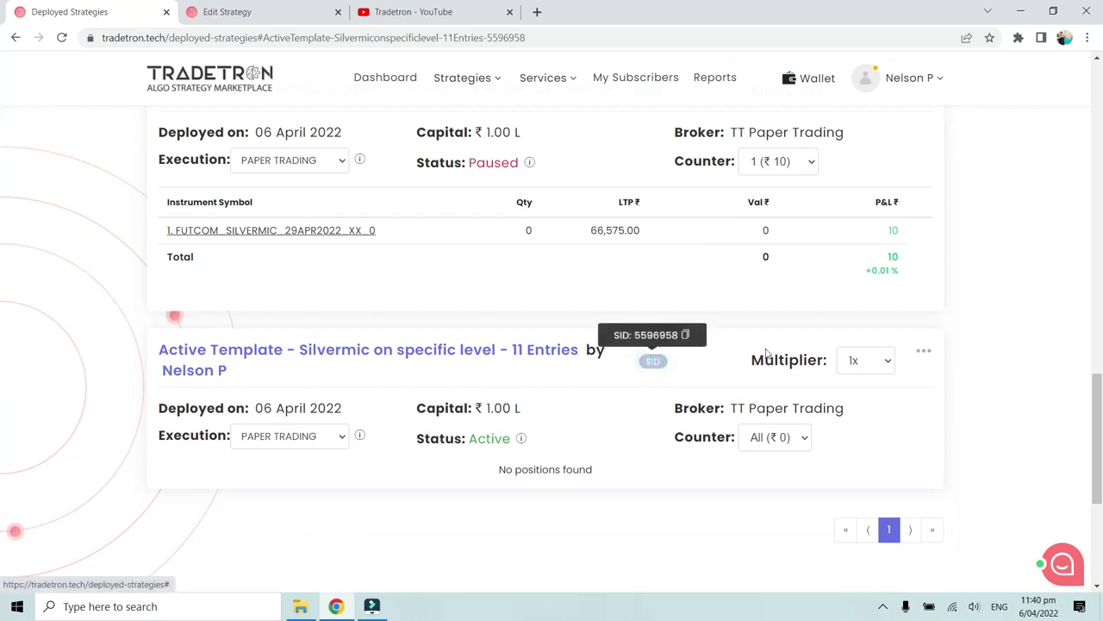
click(924, 351)
scroll(864, 421, down, 1)
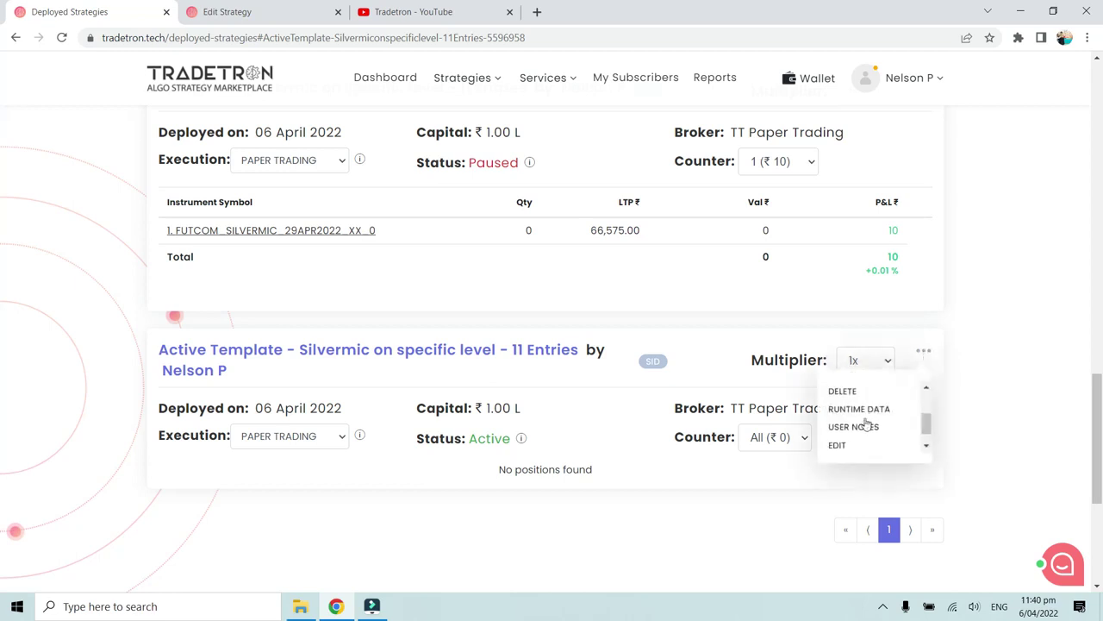
scroll(866, 430, up, 3)
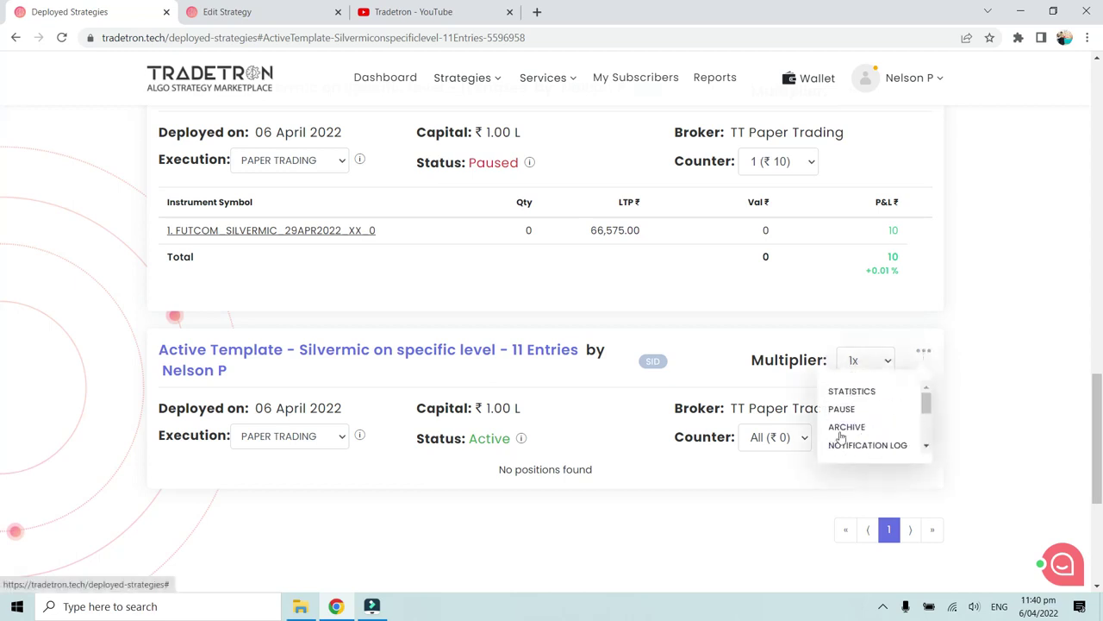
click(843, 427)
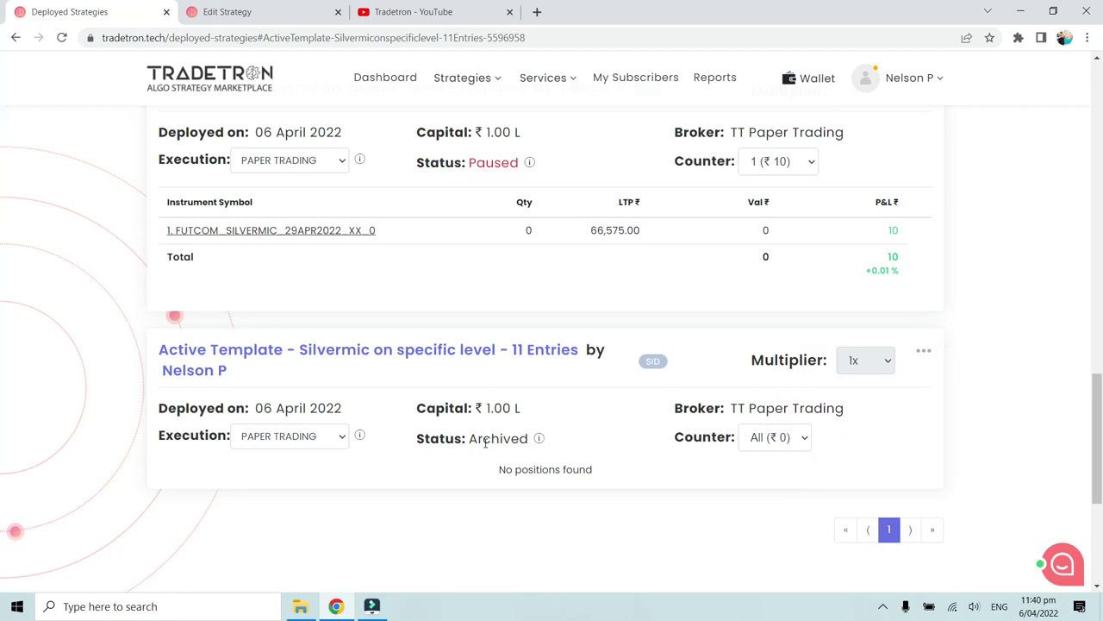
mouse_move(651, 359)
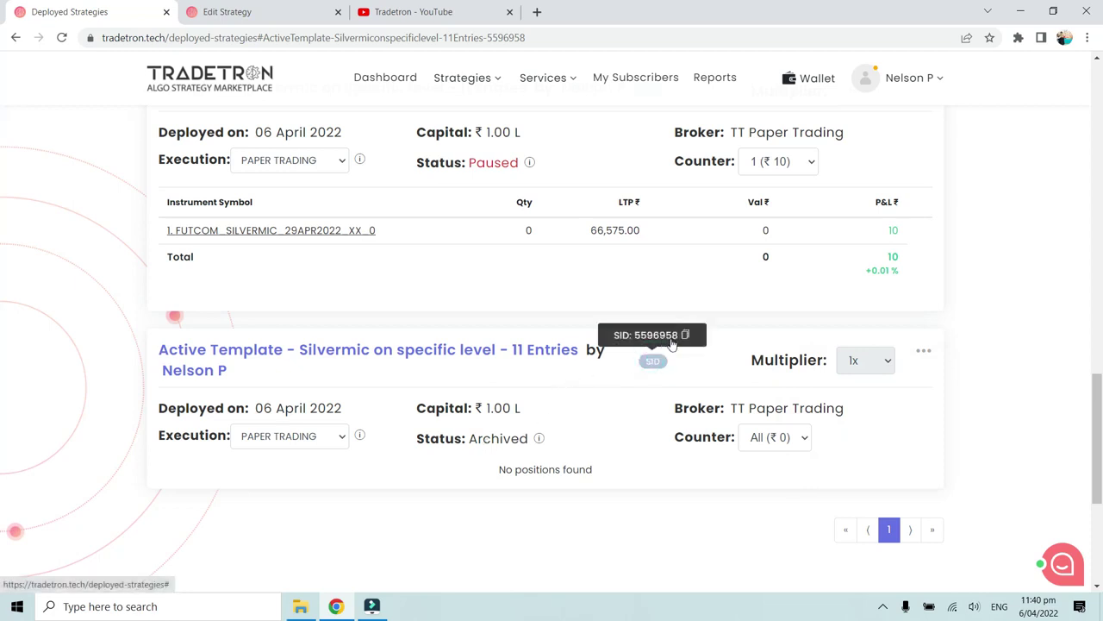
- Reload the deployed strategies and check whether the archived strategy is still listed
click(62, 38)
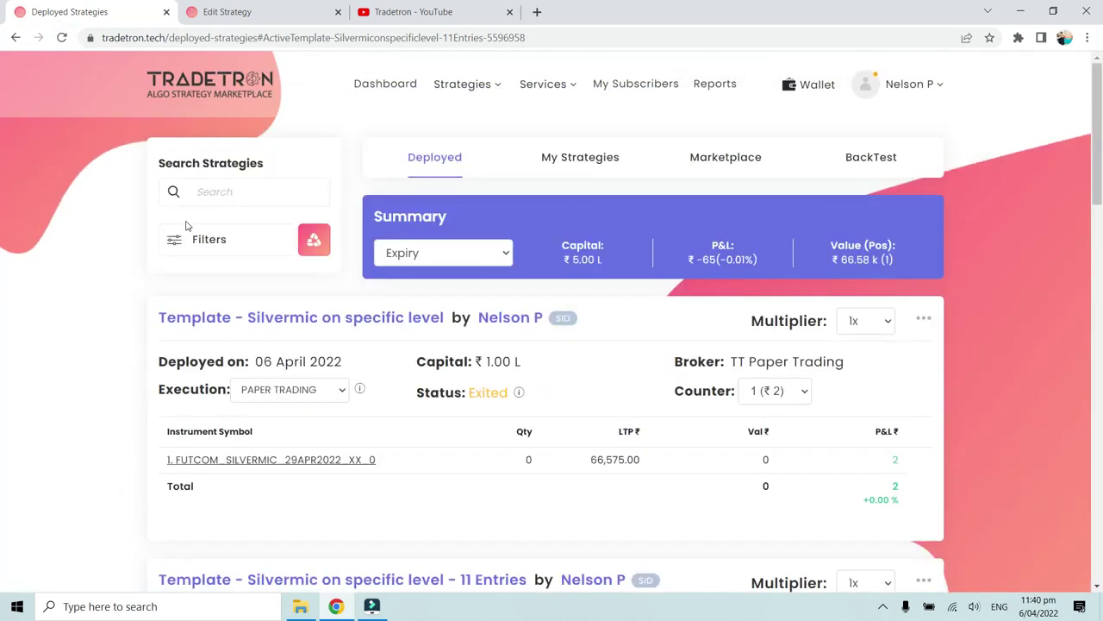
scroll(641, 338, down, 10)
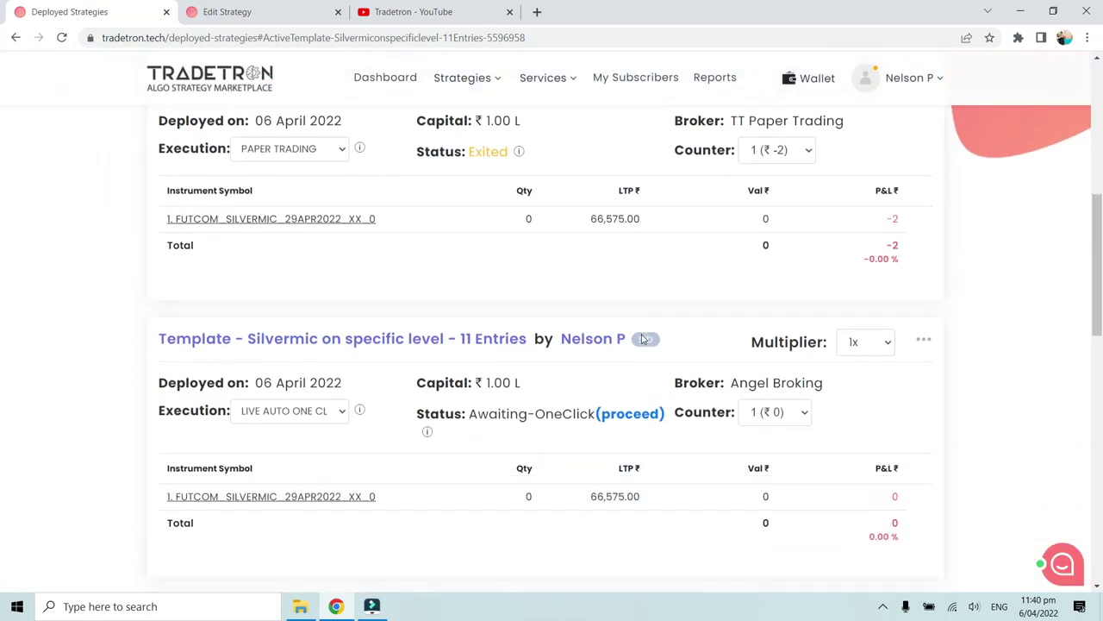
scroll(641, 336, down, 2)
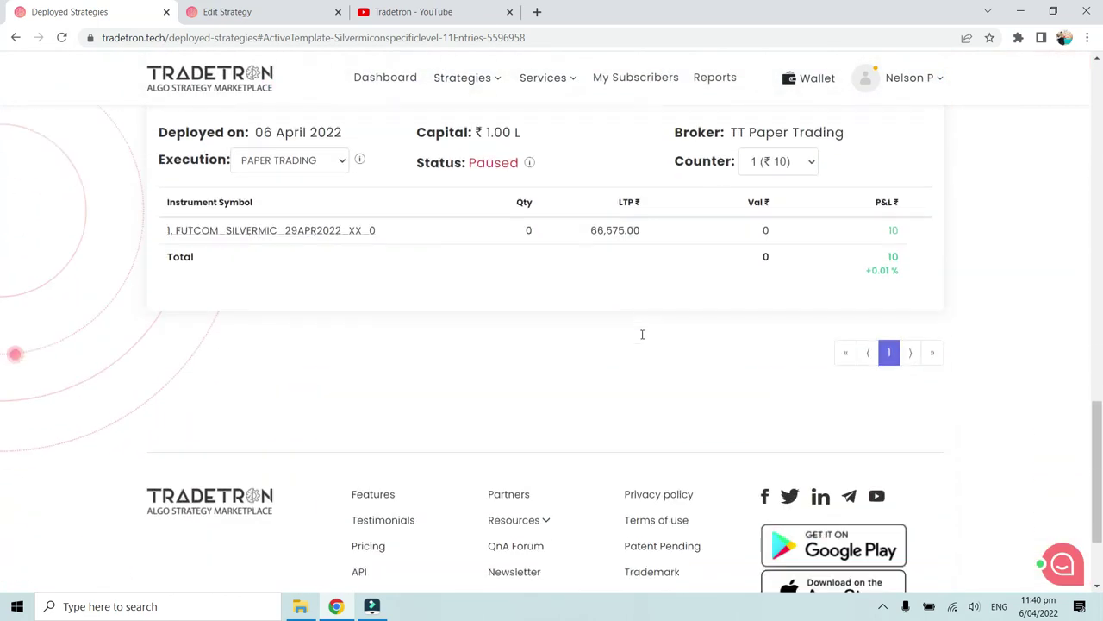
scroll(641, 338, up, 15)
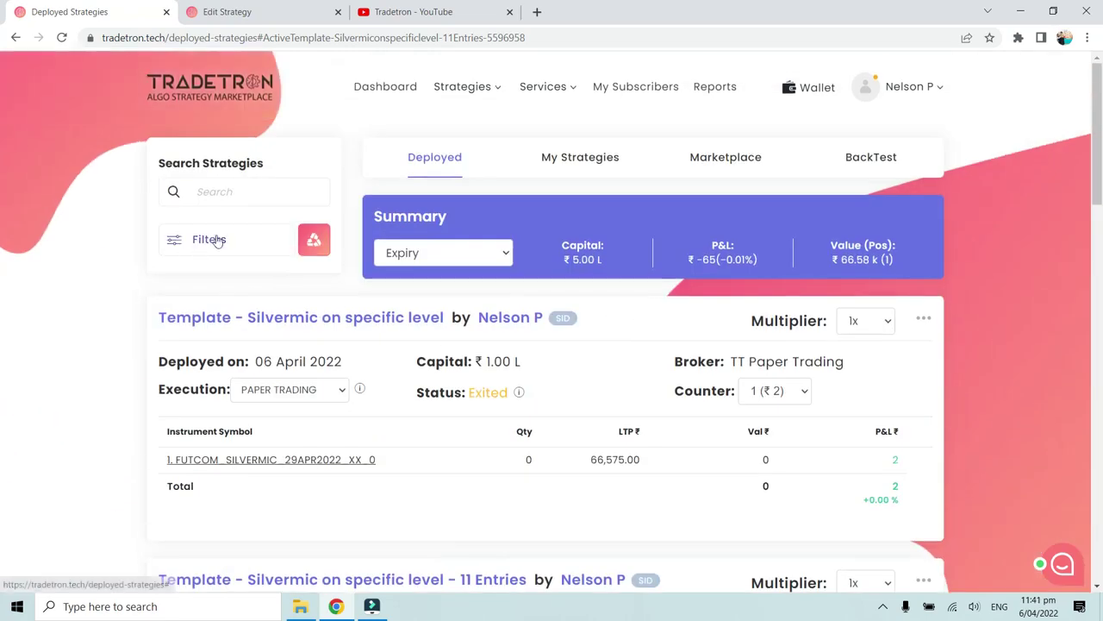
- Filter the deployed strategies by the Archived status
click(216, 239)
click(234, 347)
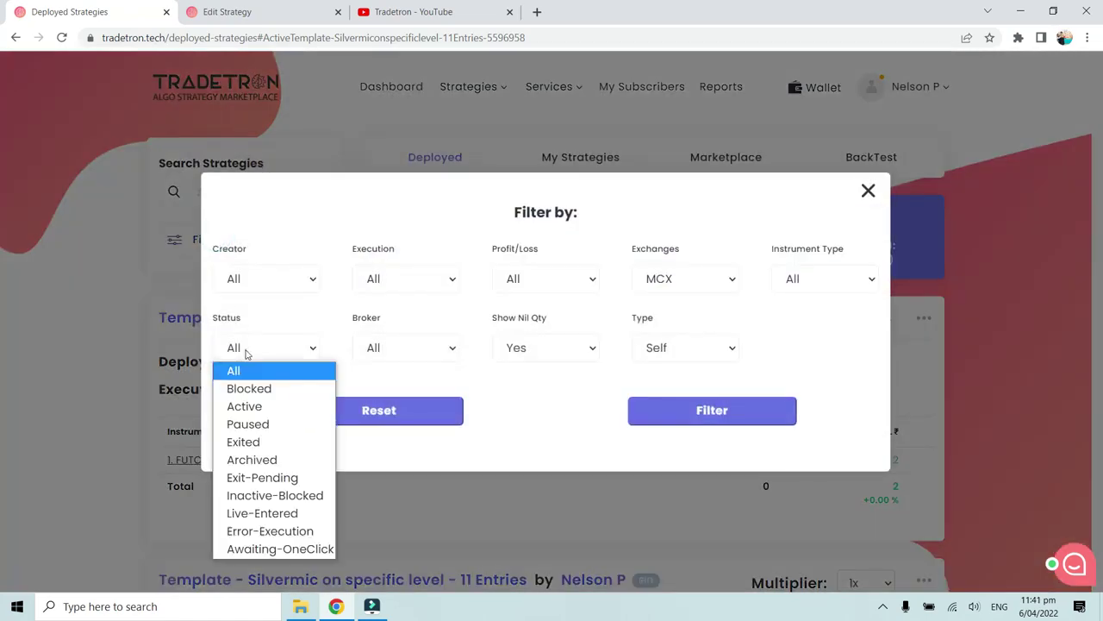
click(253, 463)
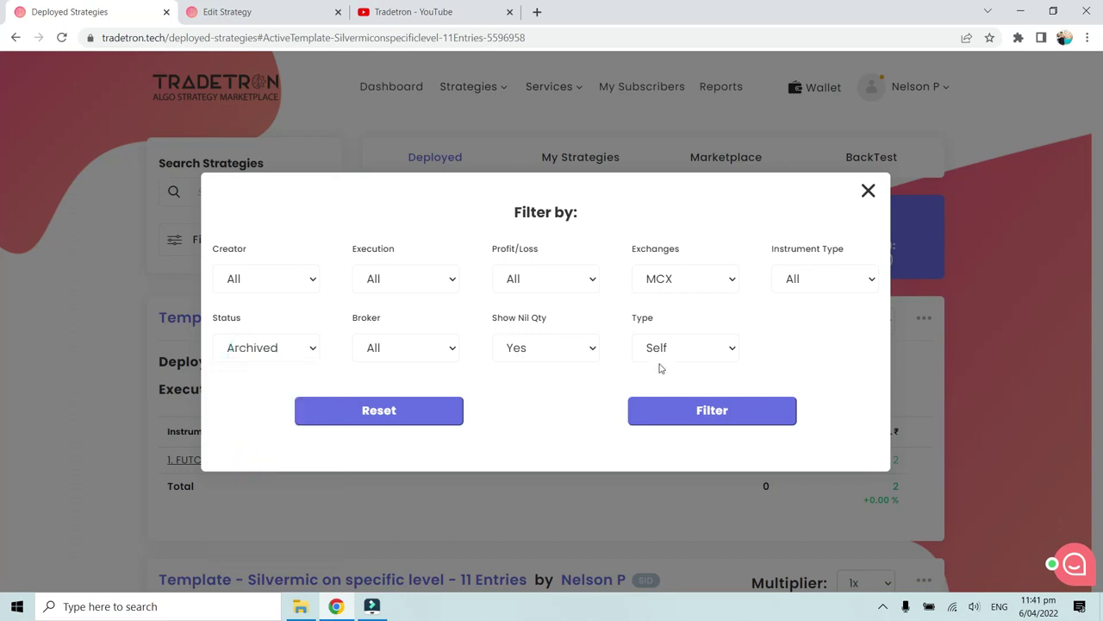
click(708, 414)
- Examine the archived strategies and check the SID of each one
scroll(636, 403, down, 2)
scroll(632, 403, up, 2)
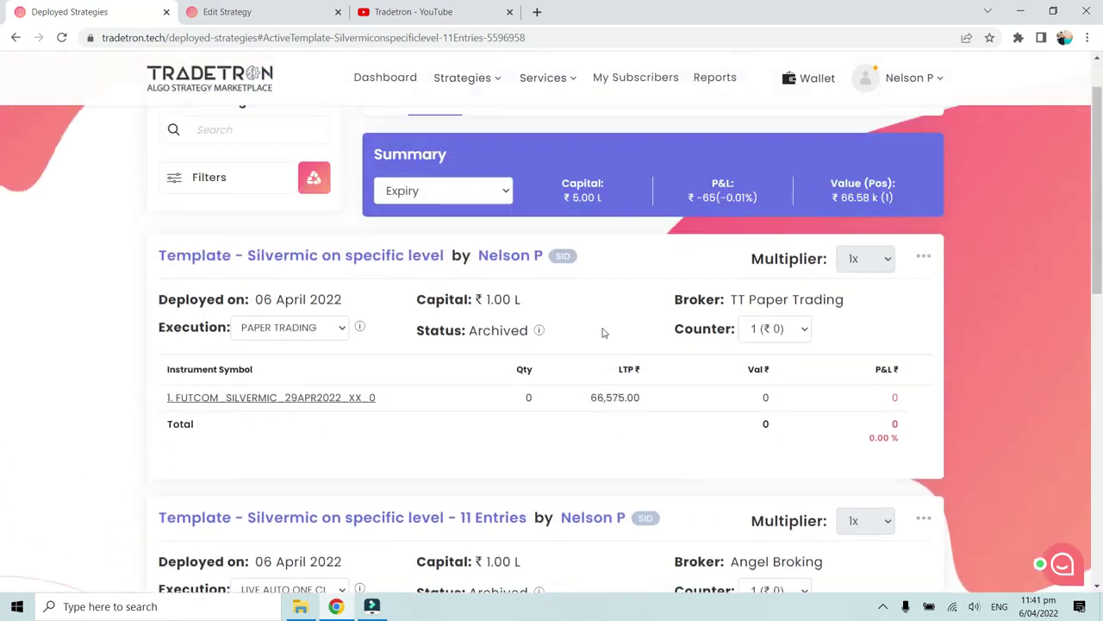
scroll(598, 368, down, 2)
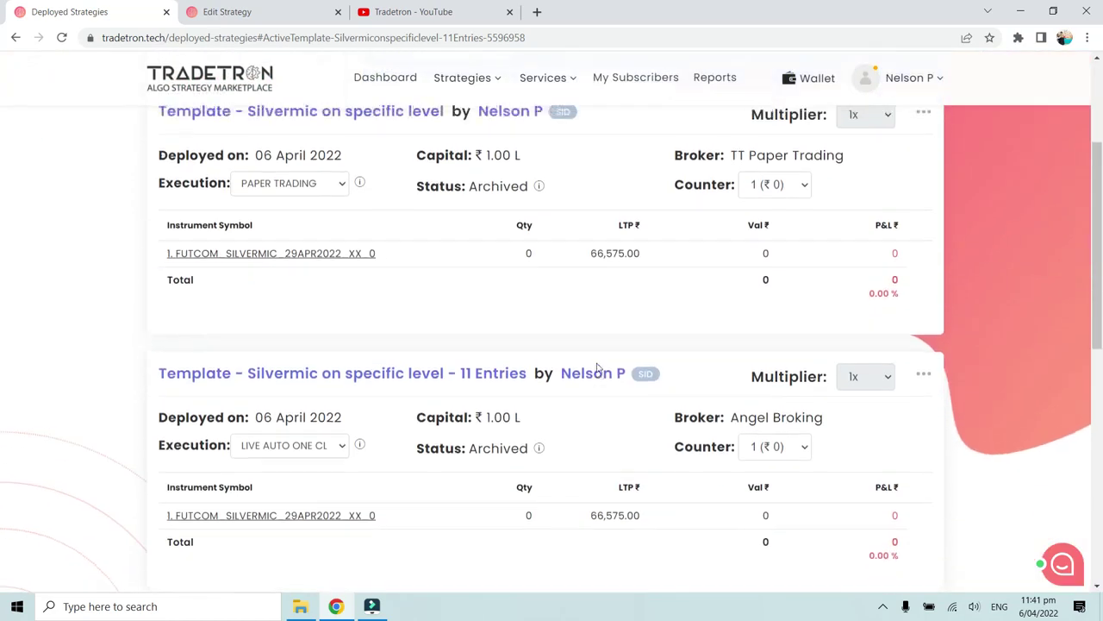
scroll(597, 368, up, 3)
click(560, 318)
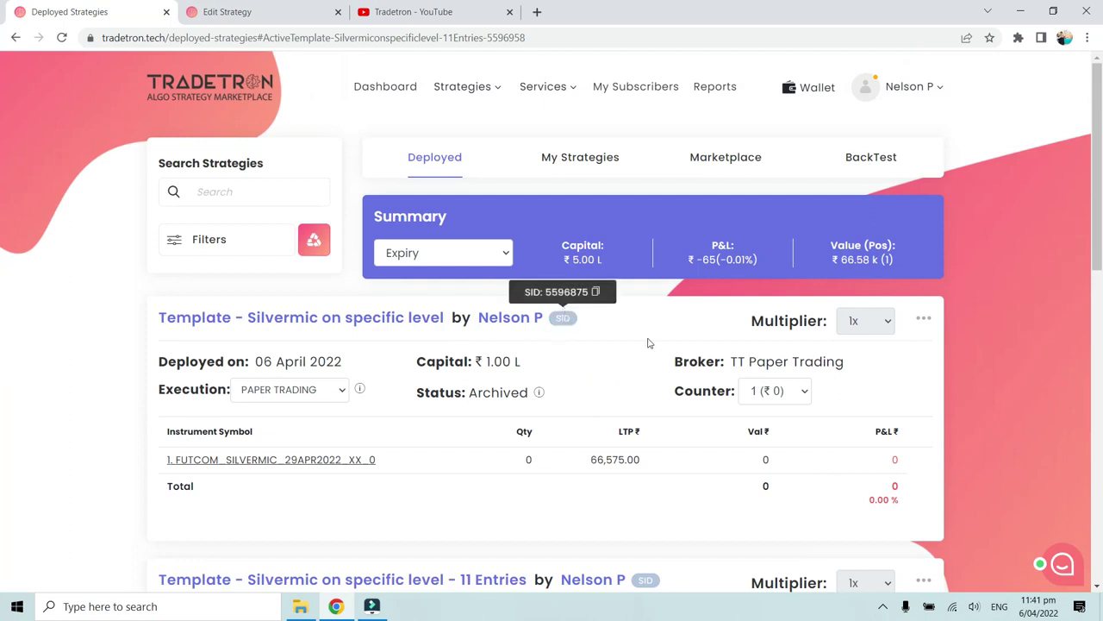
scroll(648, 353, down, 6)
scroll(645, 349, down, 1)
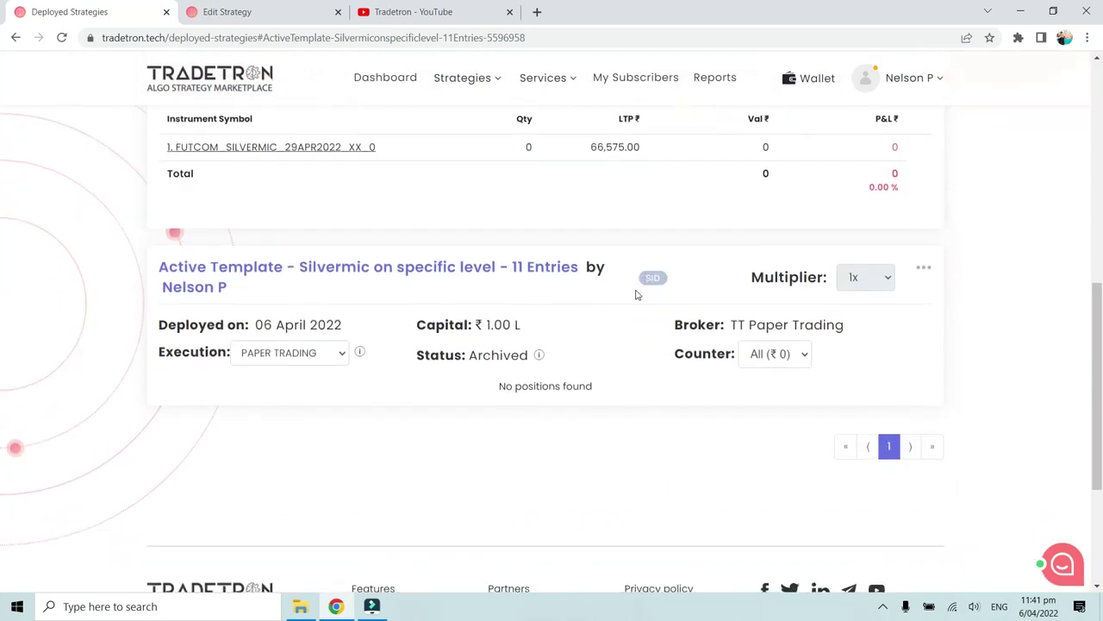
click(647, 279)
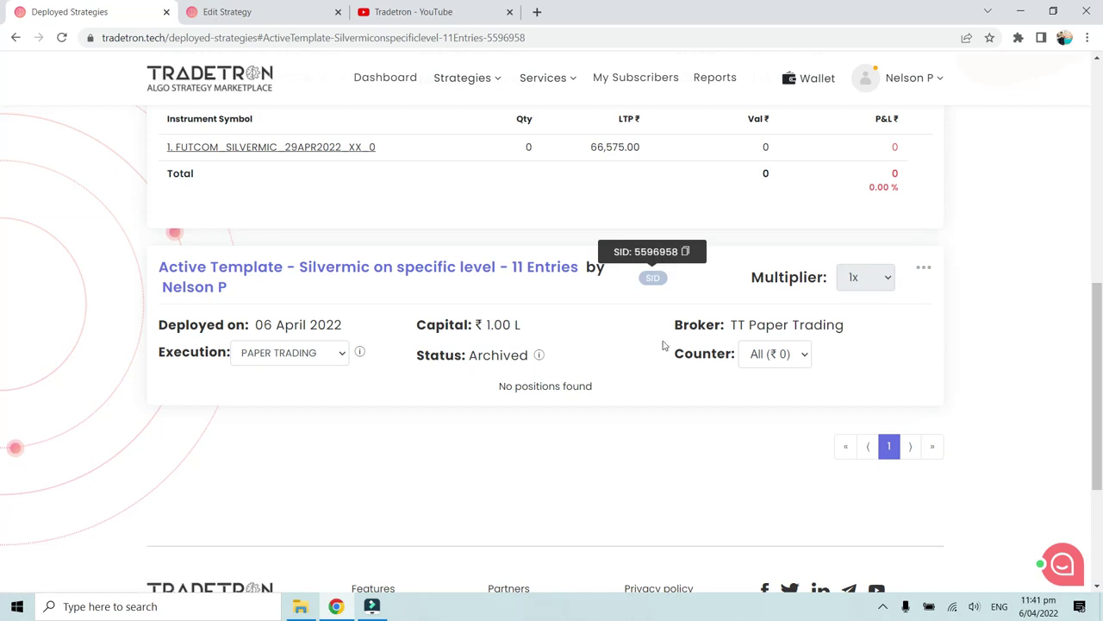
scroll(663, 345, up, 3)
click(644, 219)
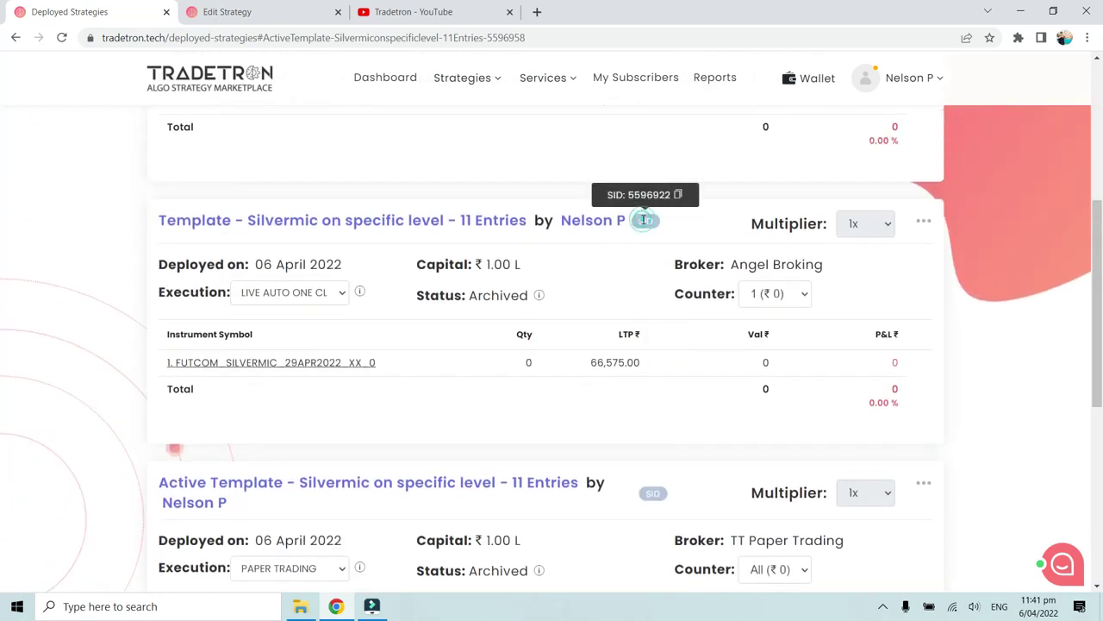
click(642, 273)
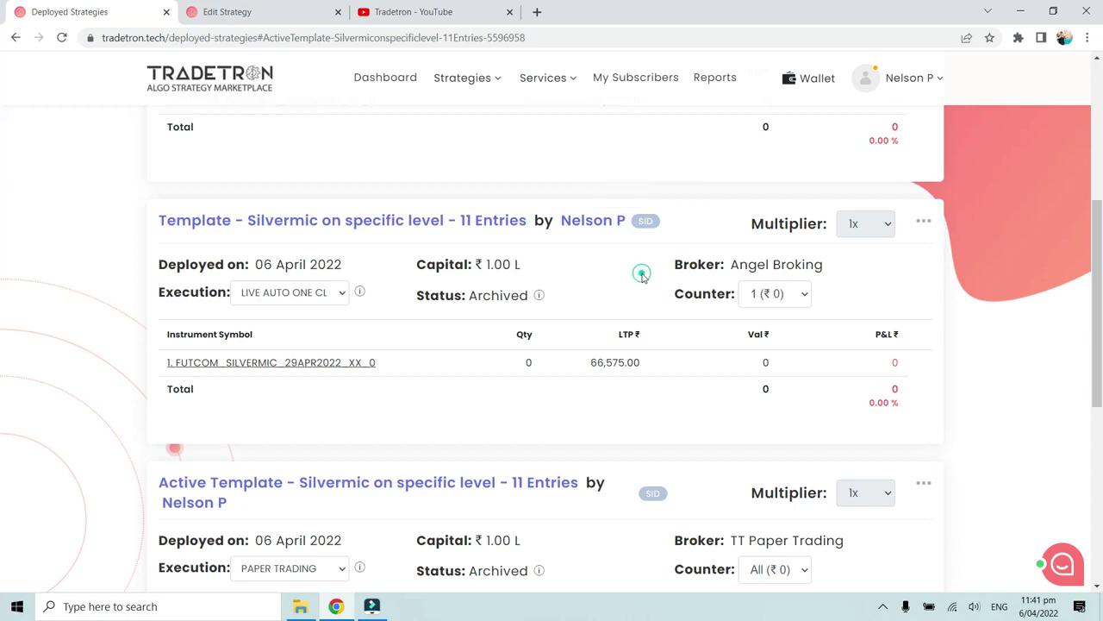
scroll(642, 276, down, 2)
- Review the notification log of the archived Angel Broking strategy, and open the positions of its FUTCOM_SILVERMIC_29APR2022_XX_0 instrument
scroll(642, 278, up, 3)
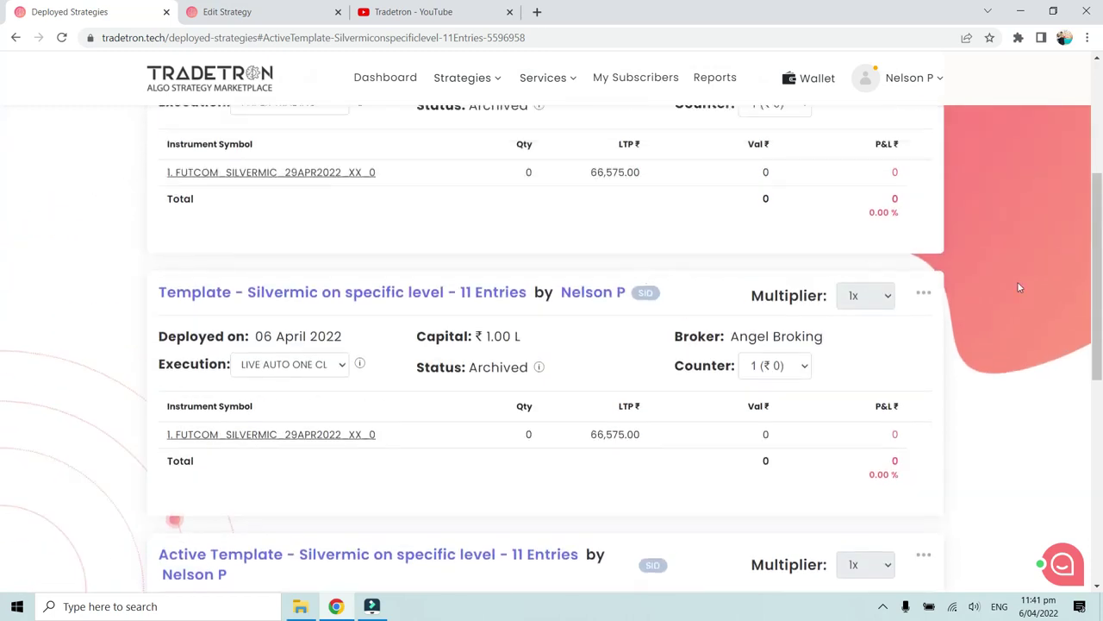
click(923, 294)
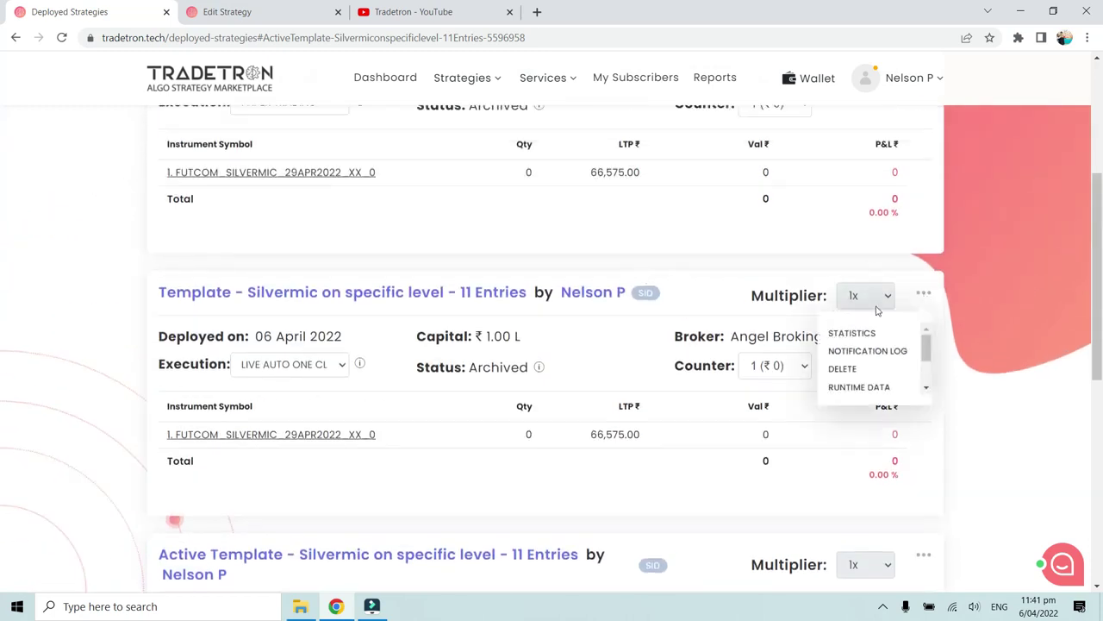
click(835, 351)
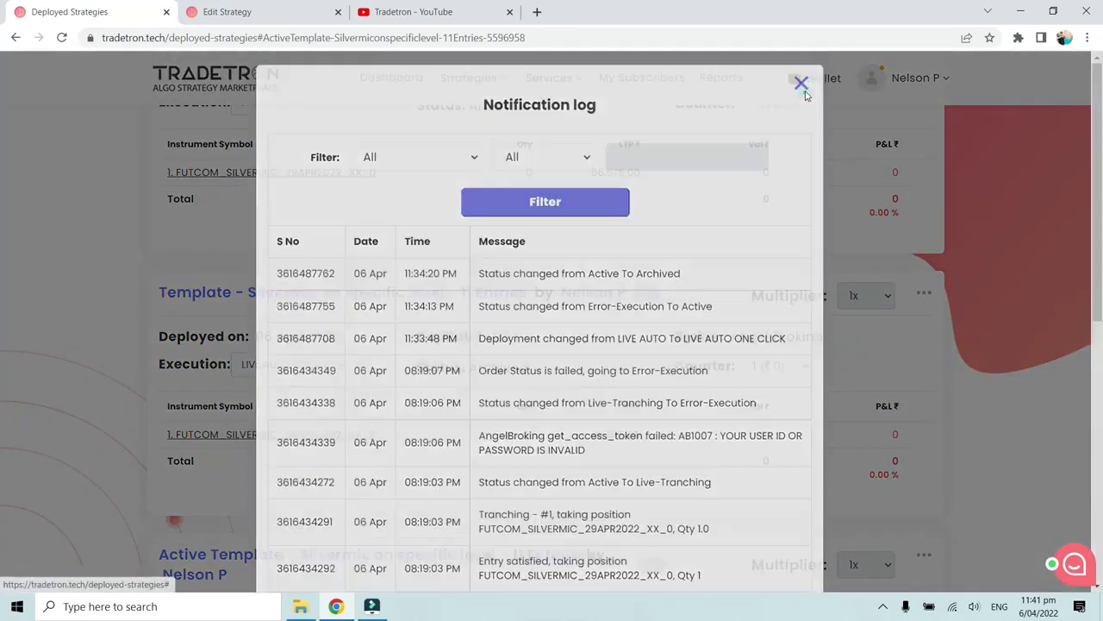
click(802, 85)
scroll(463, 367, down, 2)
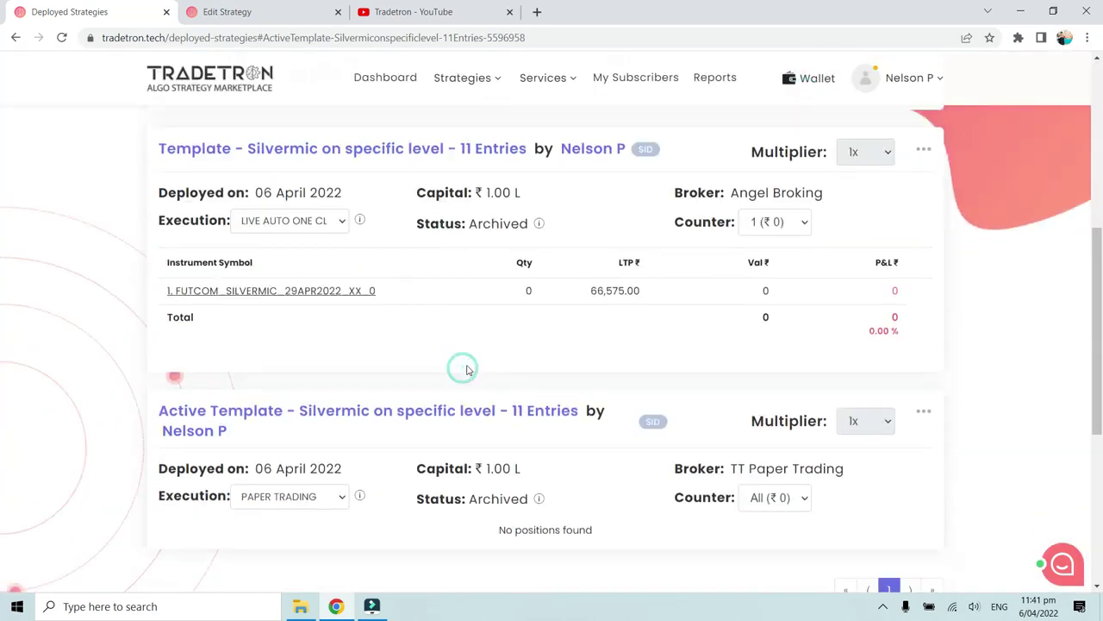
click(344, 292)
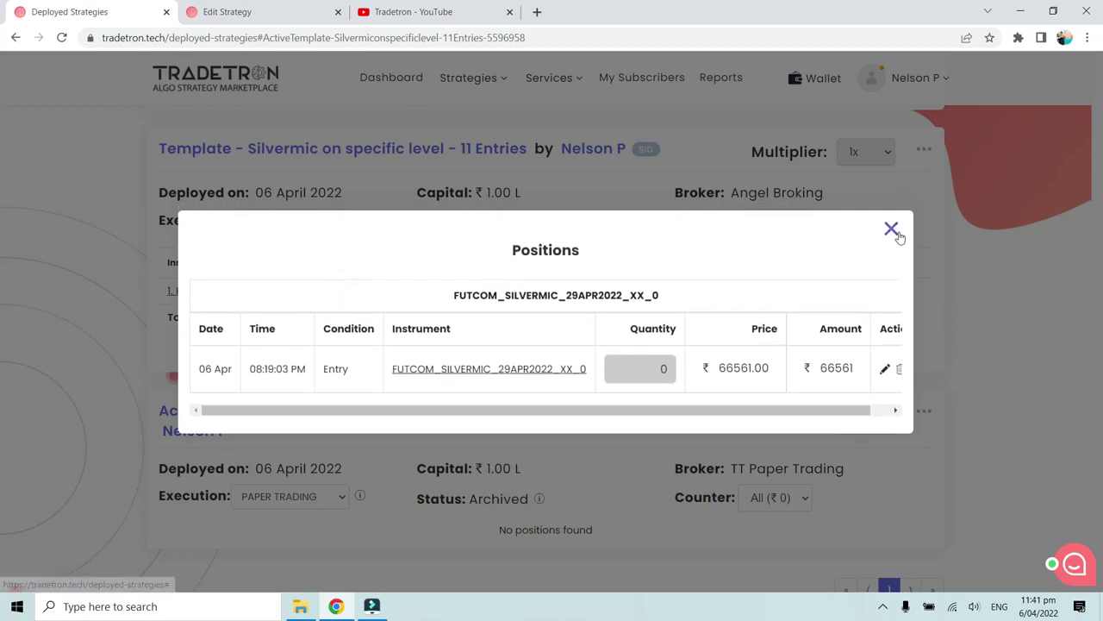
- Close the instrument's positions and delete the archived "Template - Silvermic on specific level" deployment that uses TT Paper Trading
click(890, 229)
scroll(637, 349, down, 2)
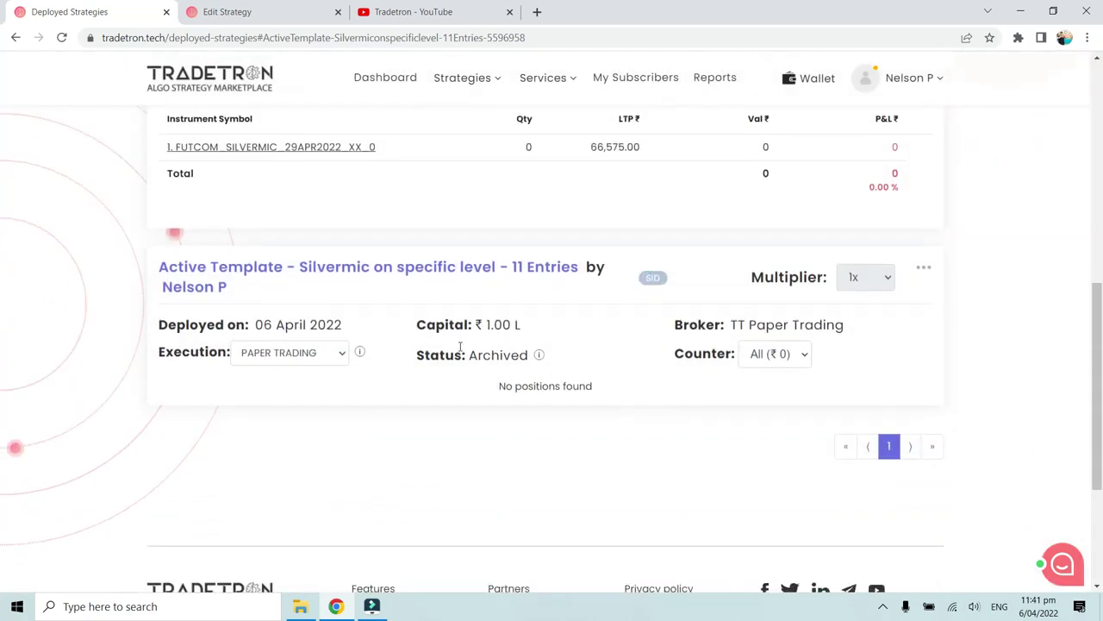
scroll(466, 362, up, 2)
scroll(465, 377, up, 4)
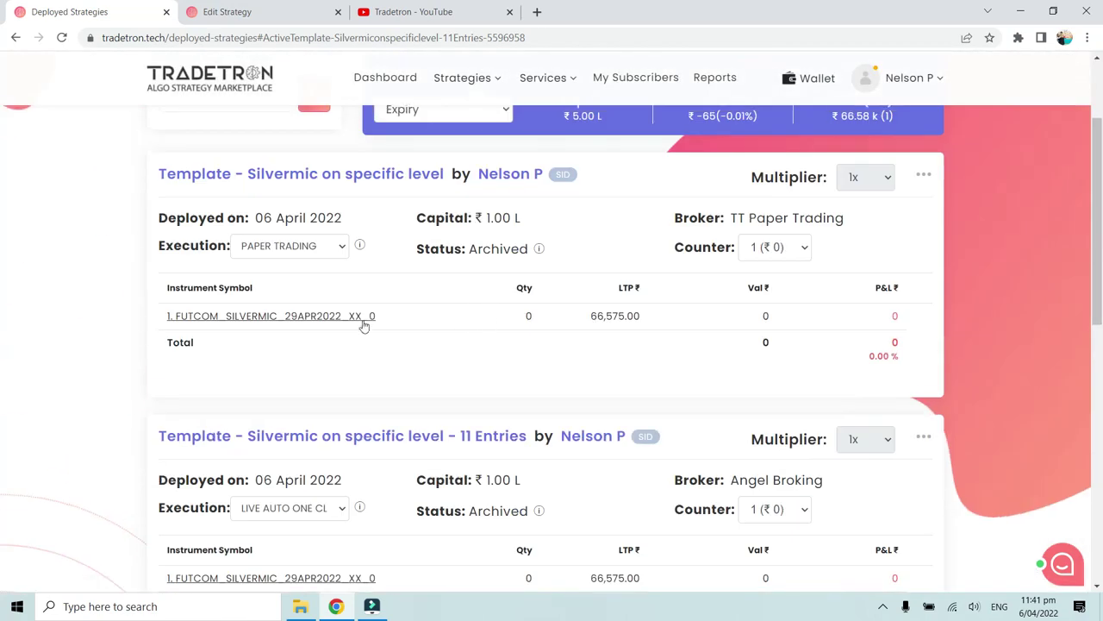
scroll(498, 345, up, 1)
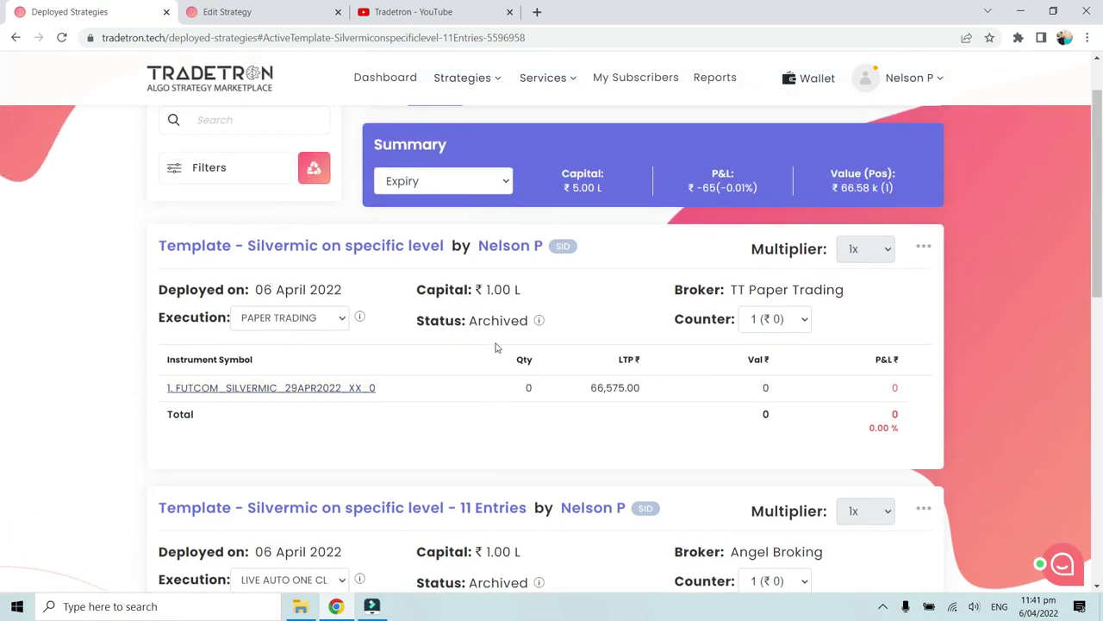
click(924, 248)
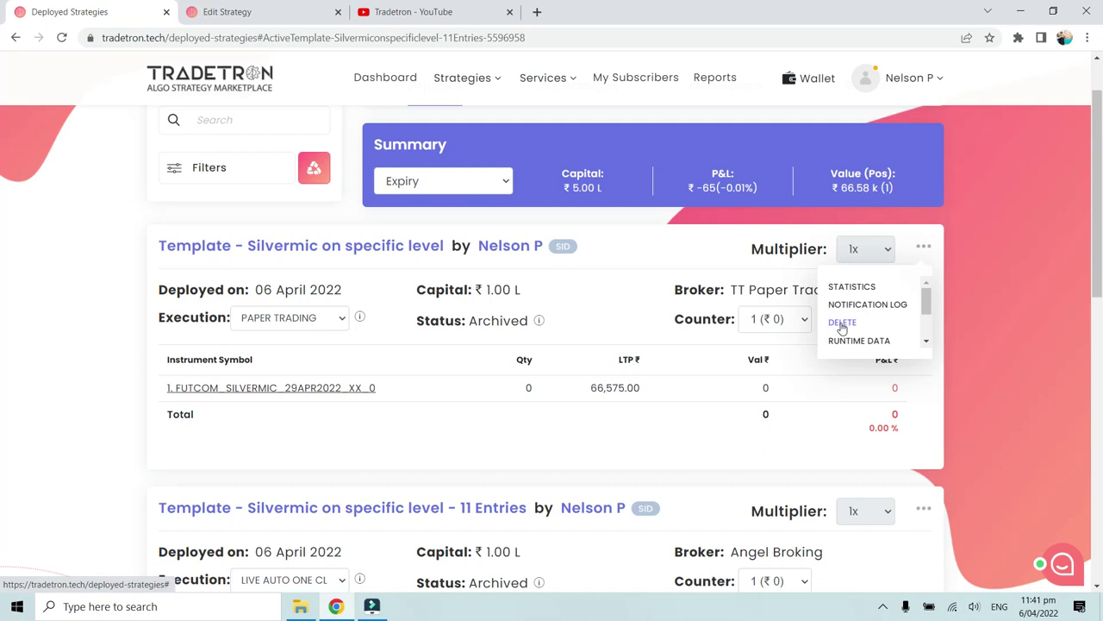
click(842, 324)
click(588, 433)
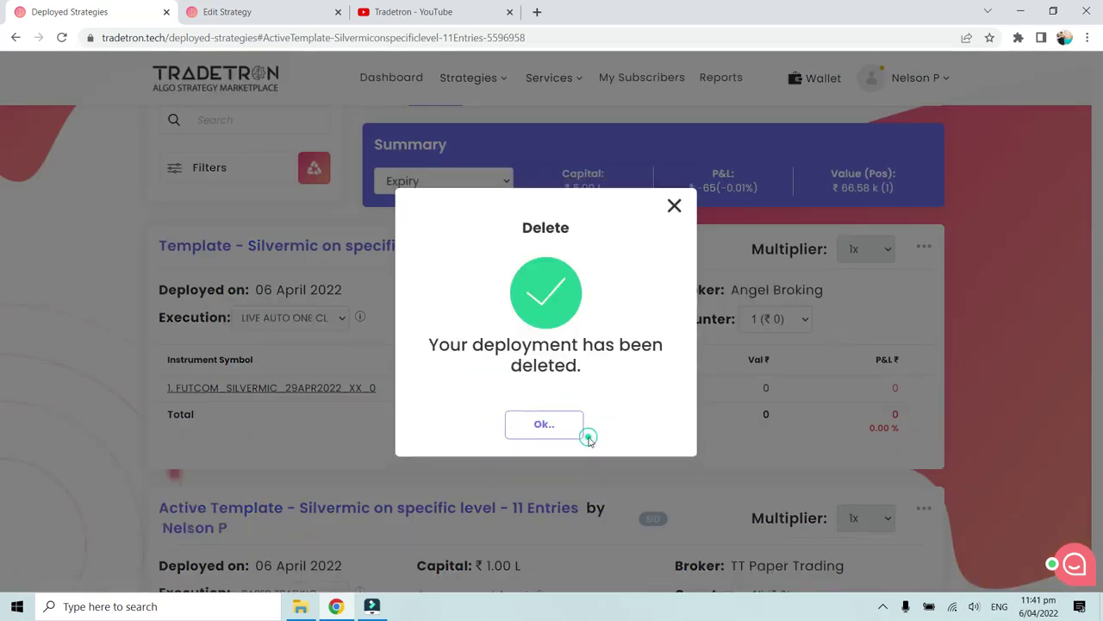
click(565, 427)
scroll(385, 311, down, 3)
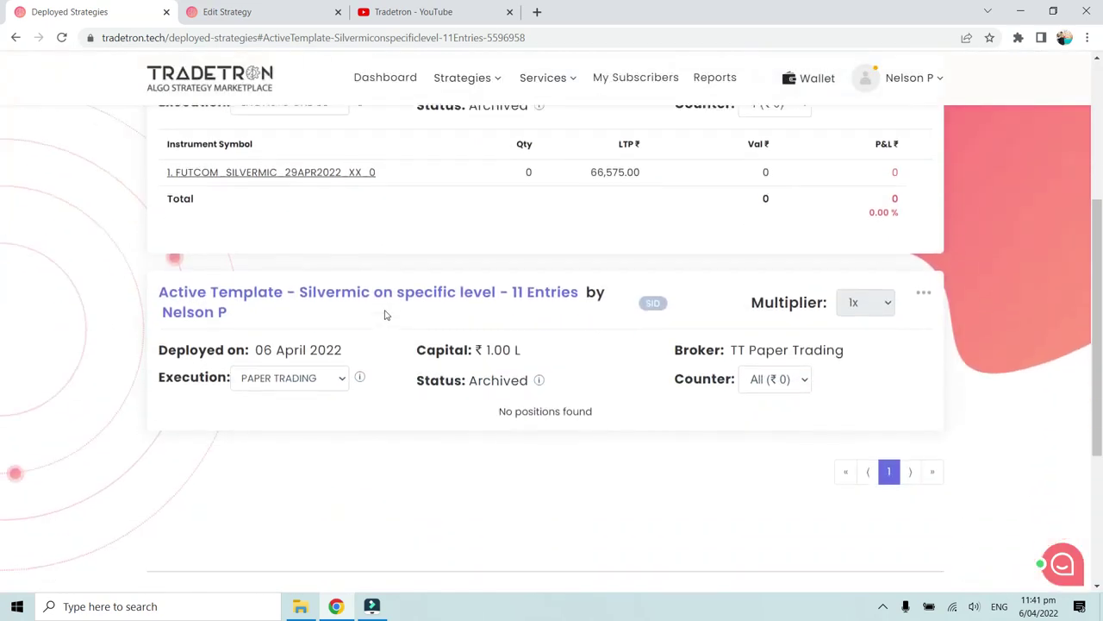
scroll(384, 313, up, 2)
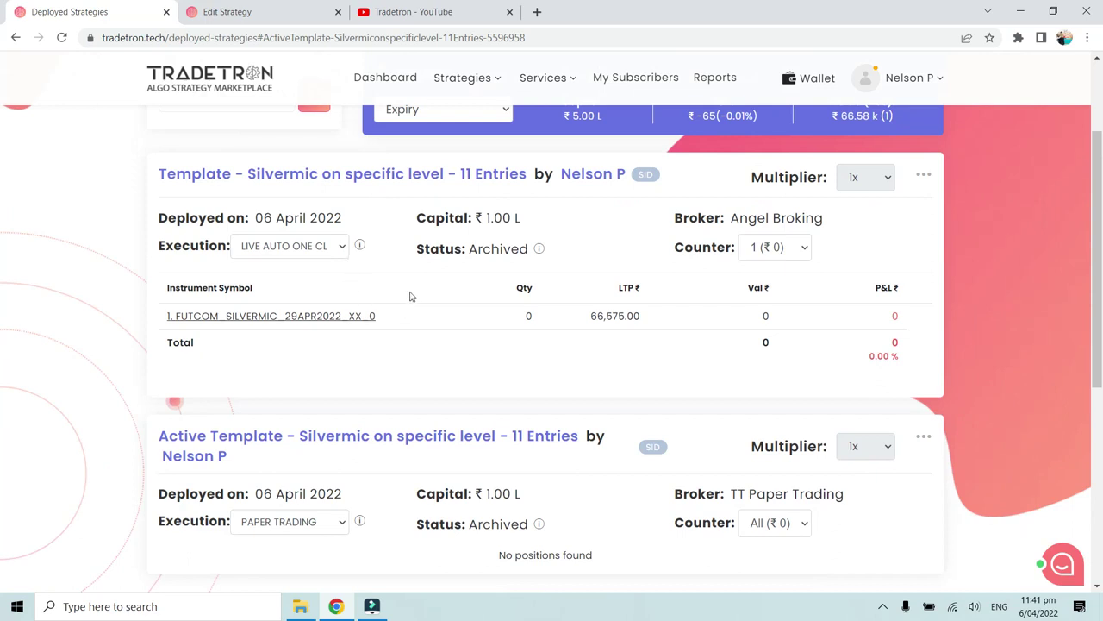
scroll(435, 286, up, 1)
scroll(436, 285, down, 1)
scroll(435, 274, up, 1)
scroll(435, 274, down, 1)
click(882, 606)
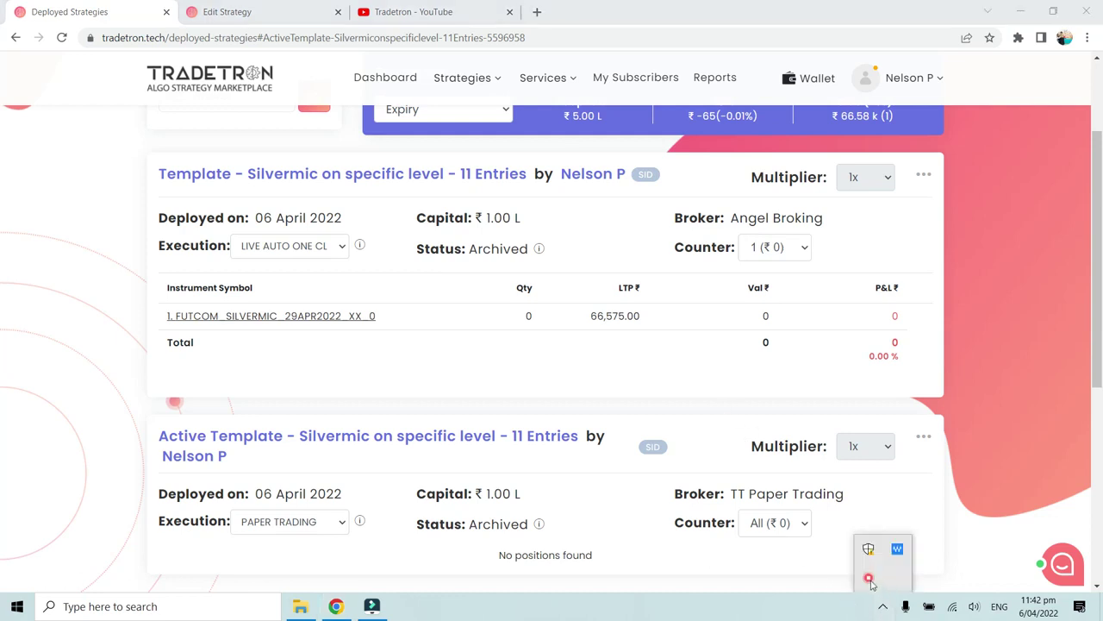